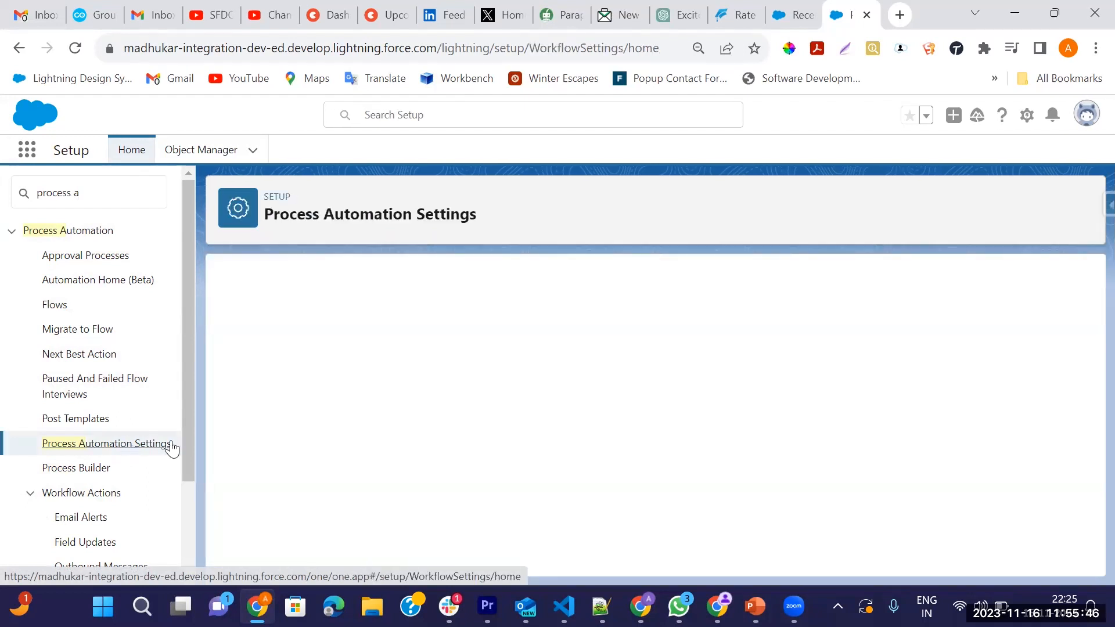
- Save the Process Automation Settings with Opt in to Reactive Display Text Beta enabled
scroll(501, 448, "down", 5)
scroll(501, 449, "down", 5)
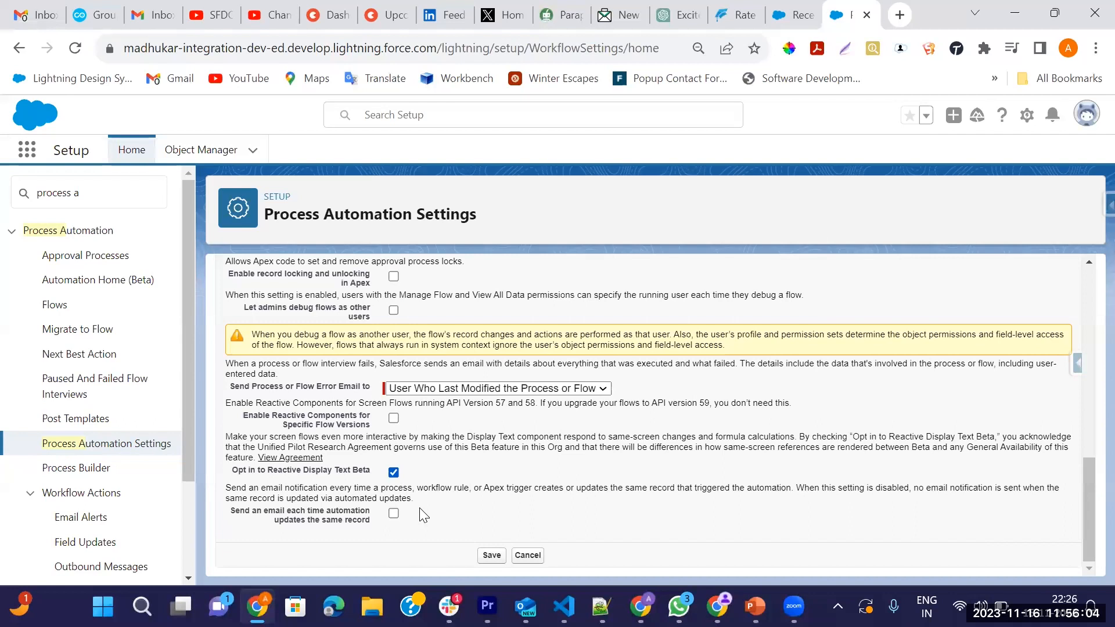
left_click(494, 558)
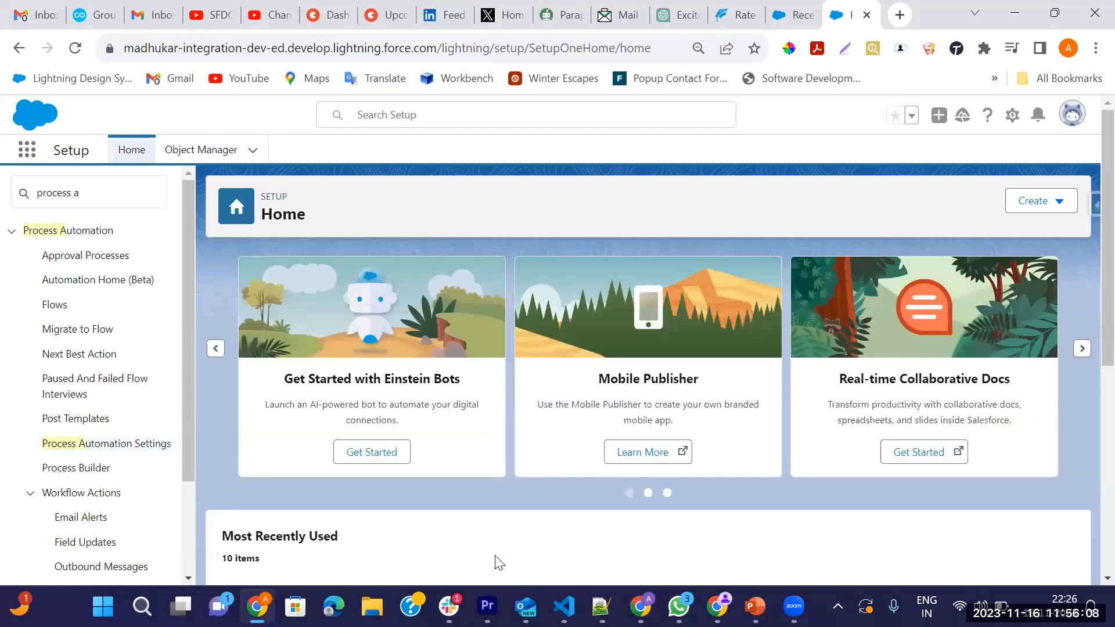
- Search the Setup navigation for "flow" and open the Flows page under Process Automation
left_click(147, 192)
key("BackSpace")
key("BackSpace")
key("BackSpace")
key("BackSpace")
key("BackSpace")
key("BackSpace")
key("BackSpace")
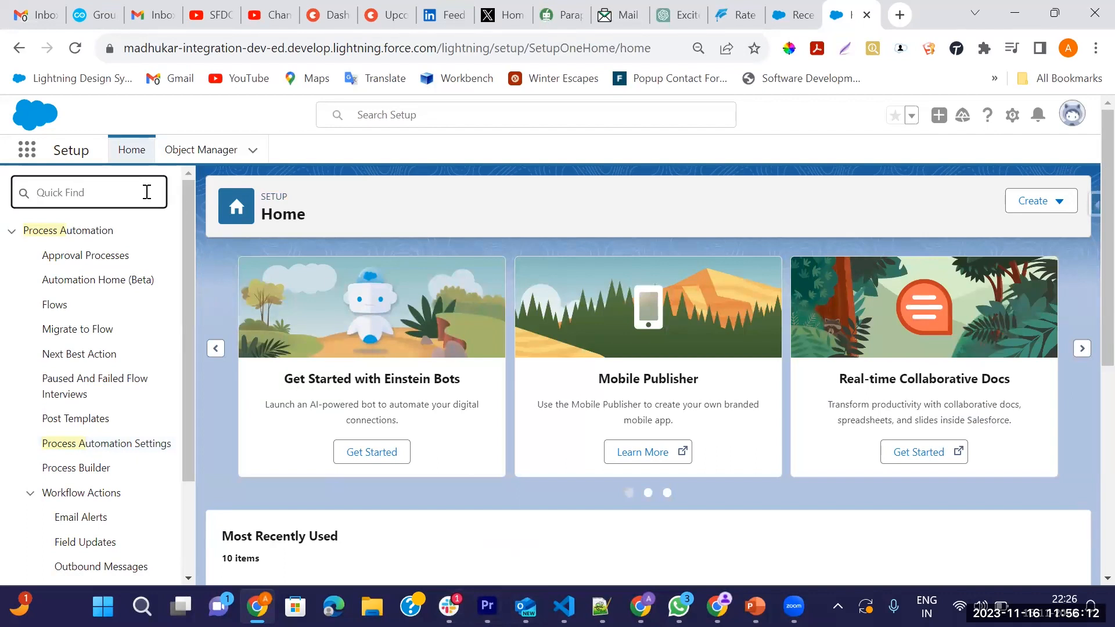
type("fl")
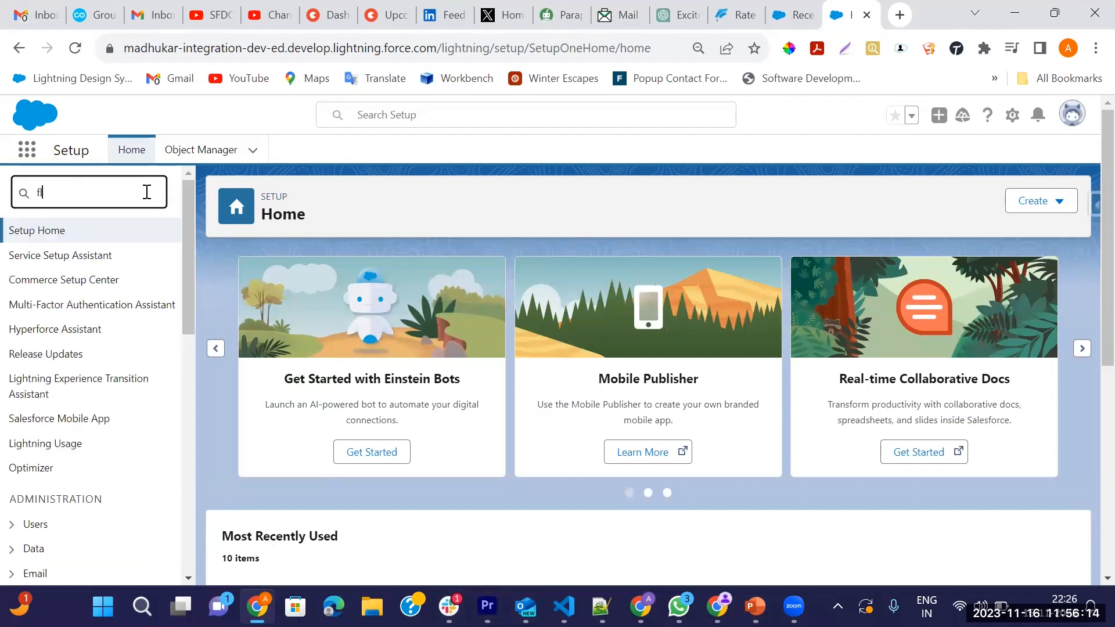
type("ow")
left_click(61, 360)
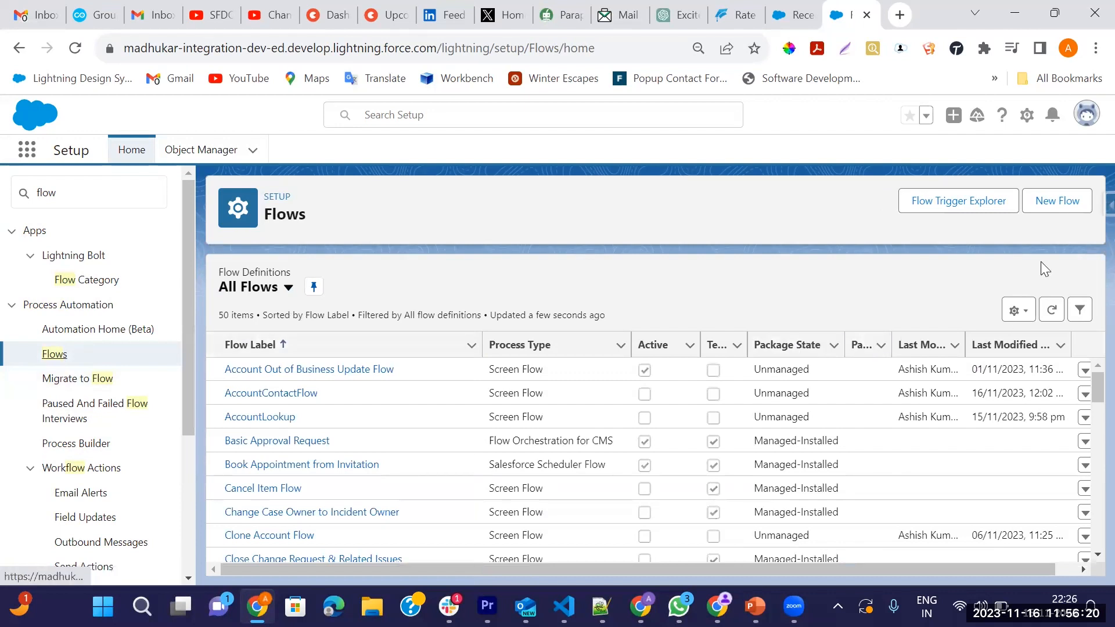
- Create a new Screen Flow and add a Get Records element after its start
left_click(1062, 208)
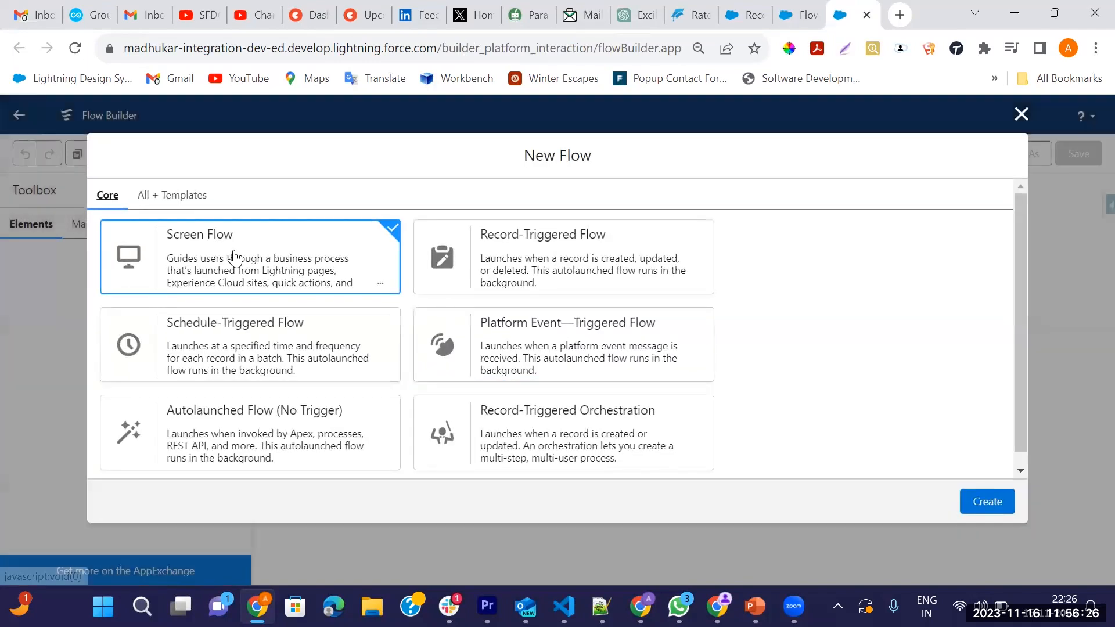
left_click(988, 500)
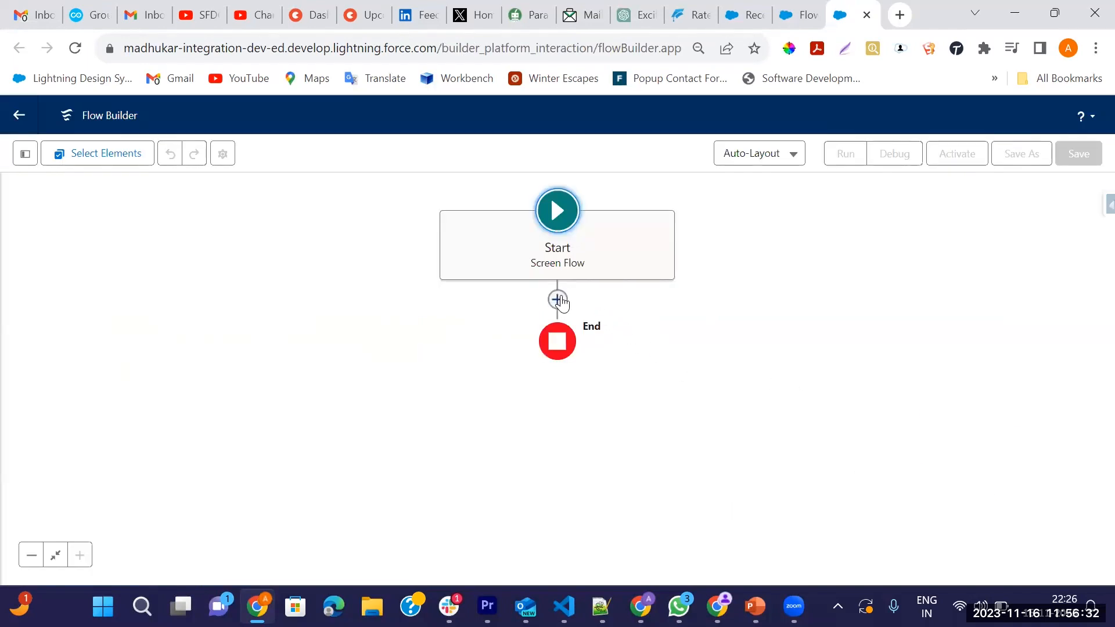
left_click(557, 299)
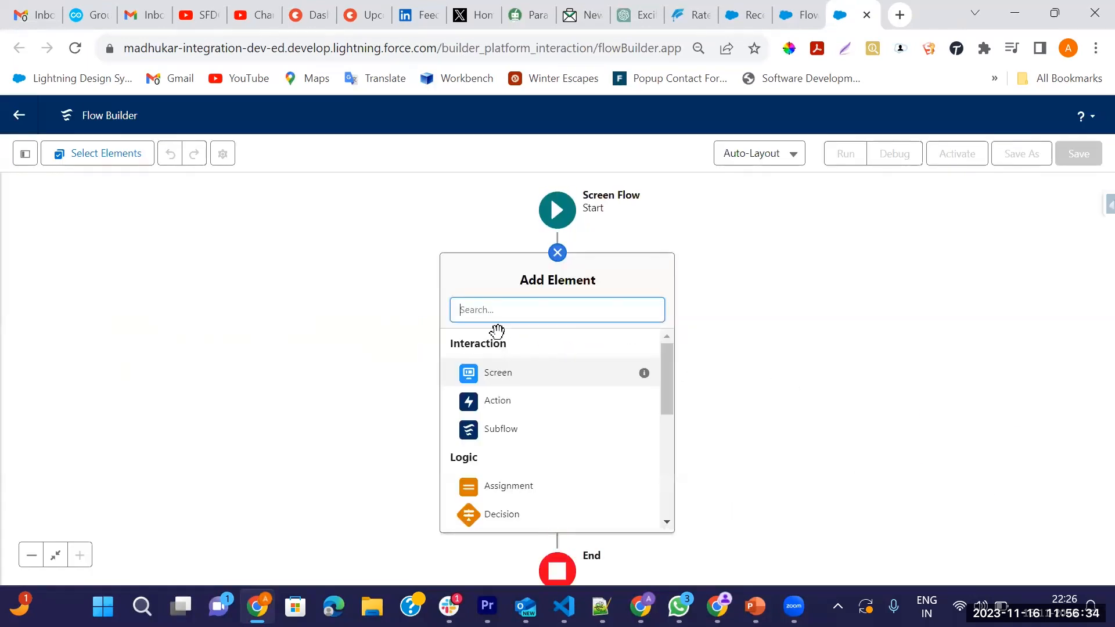
type("get")
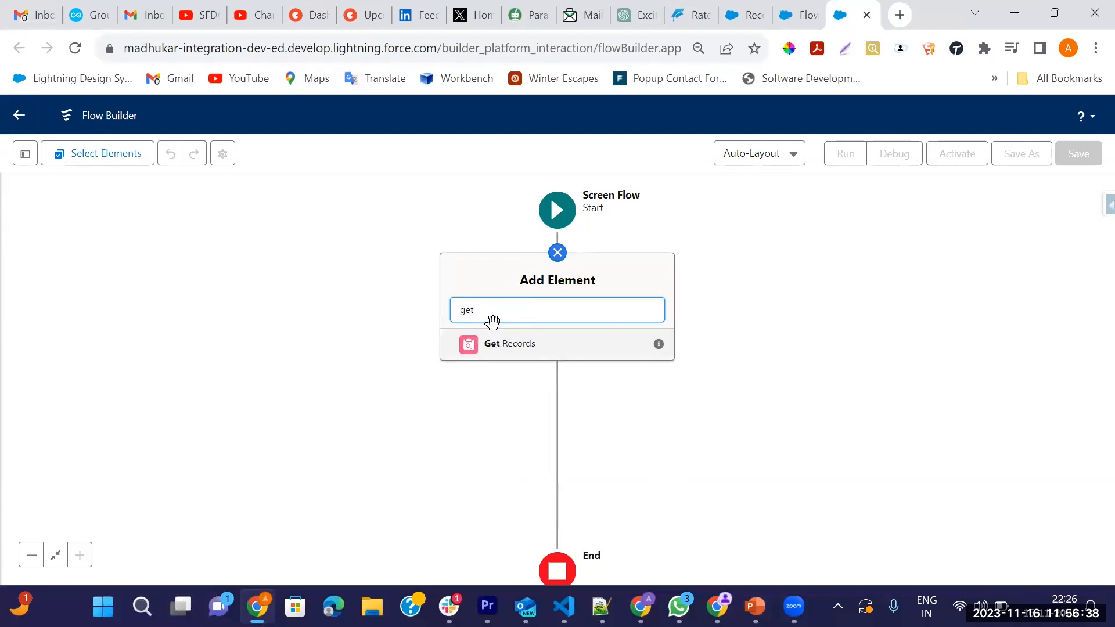
left_click(517, 352)
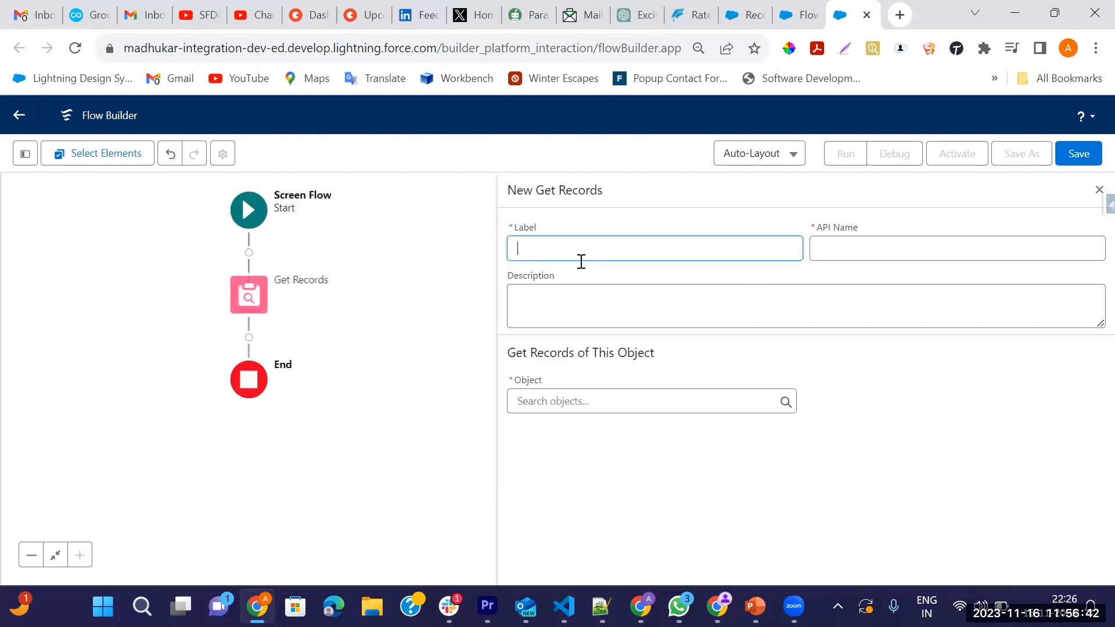
- Label the Get Records element "get All Opportunity" and set its object to Opportunity
type("get")
key("Tab")
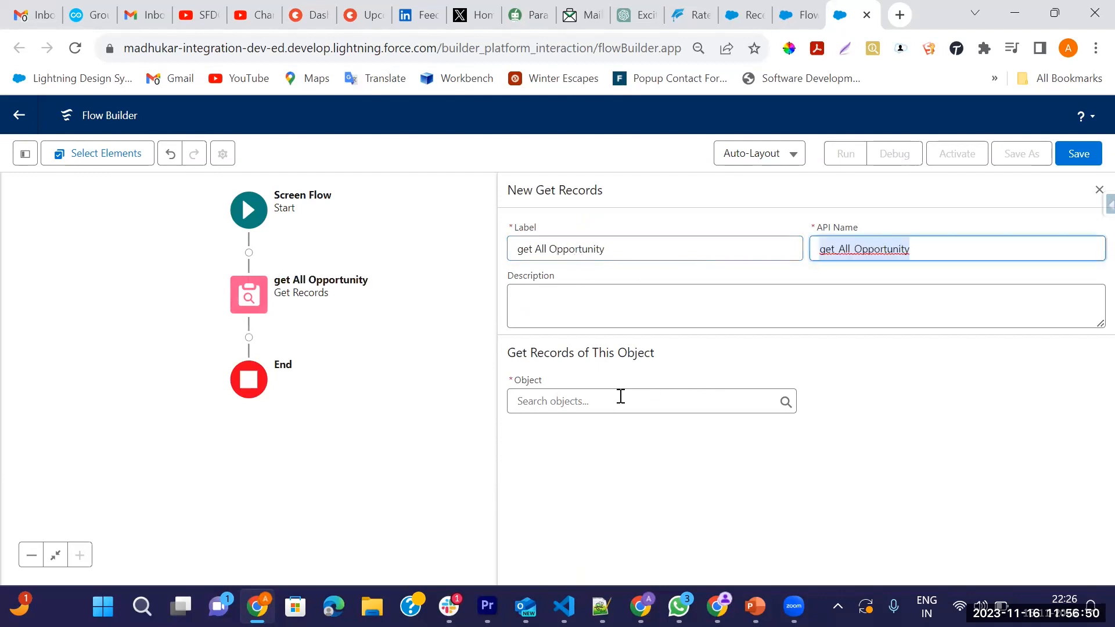
left_click(620, 401)
type("Opport")
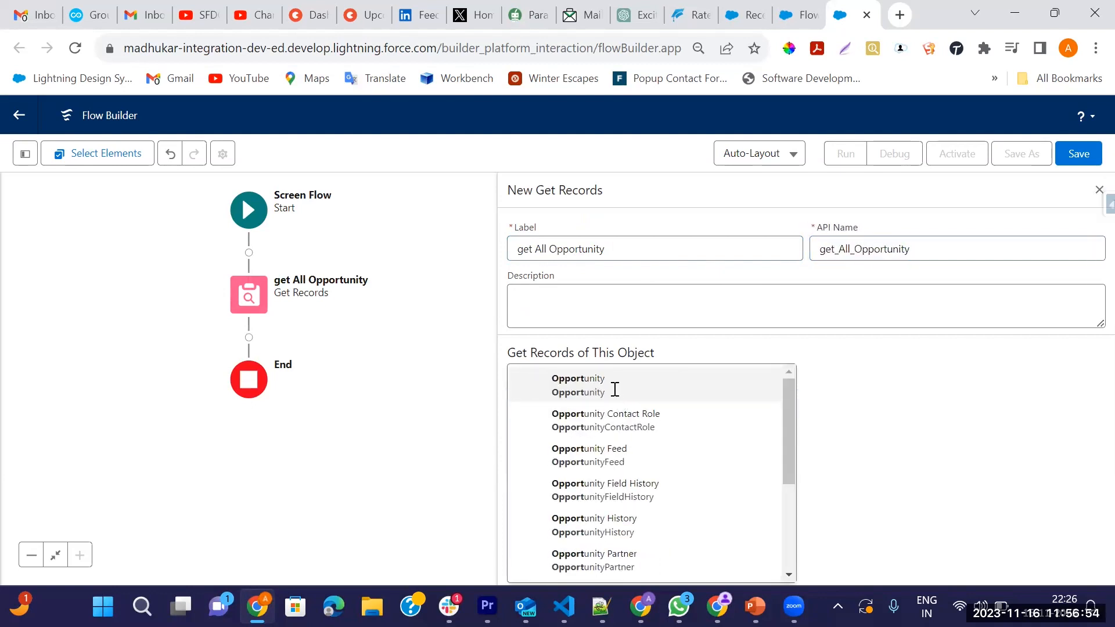
left_click(617, 390)
- Make the element retrieve Opportunity records without filter conditions and store all records, then close its properties
scroll(664, 477, "down", 4)
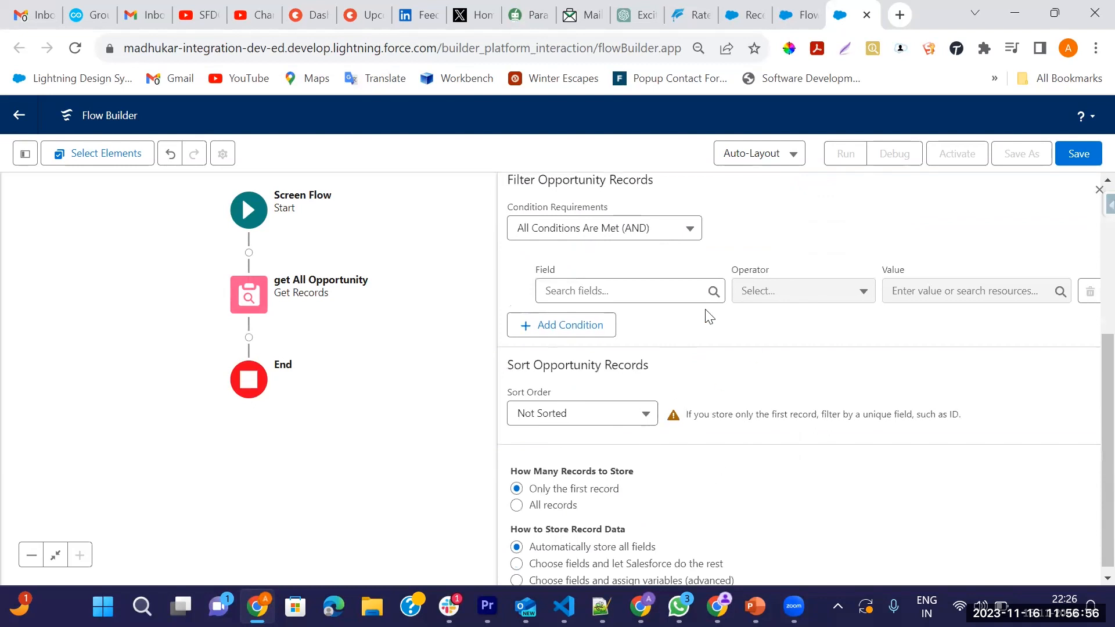
left_click(673, 237)
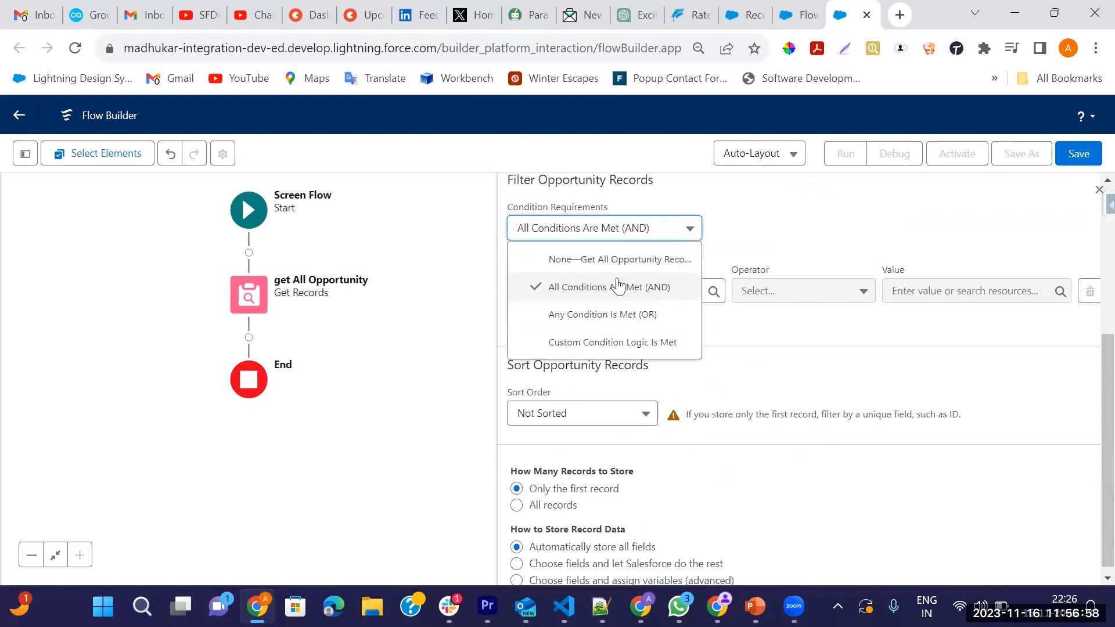
left_click(612, 260)
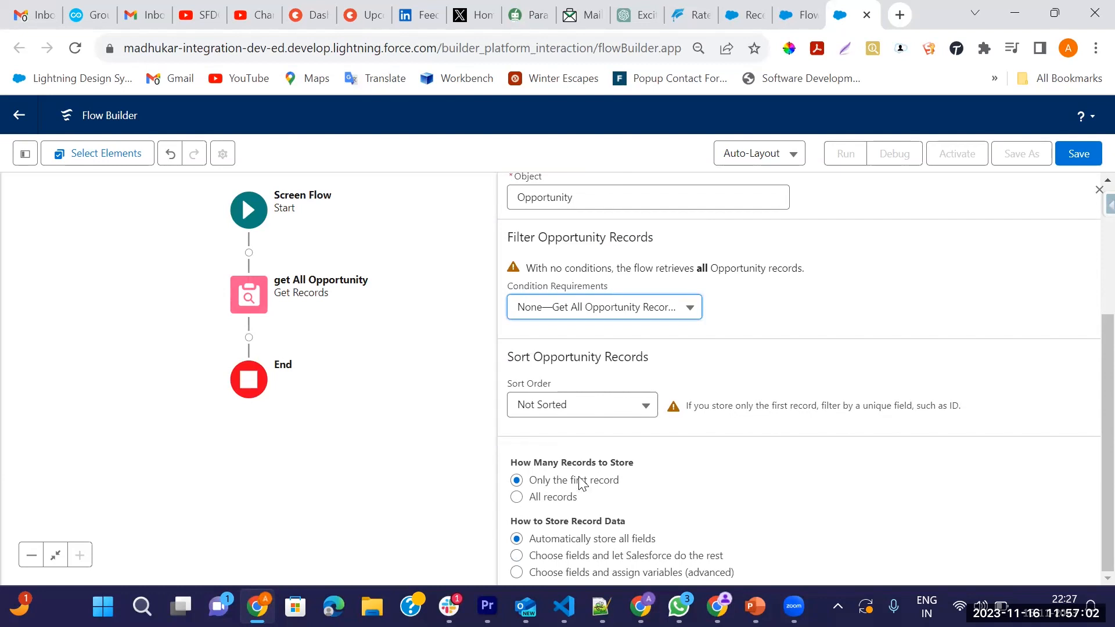
left_click(516, 497)
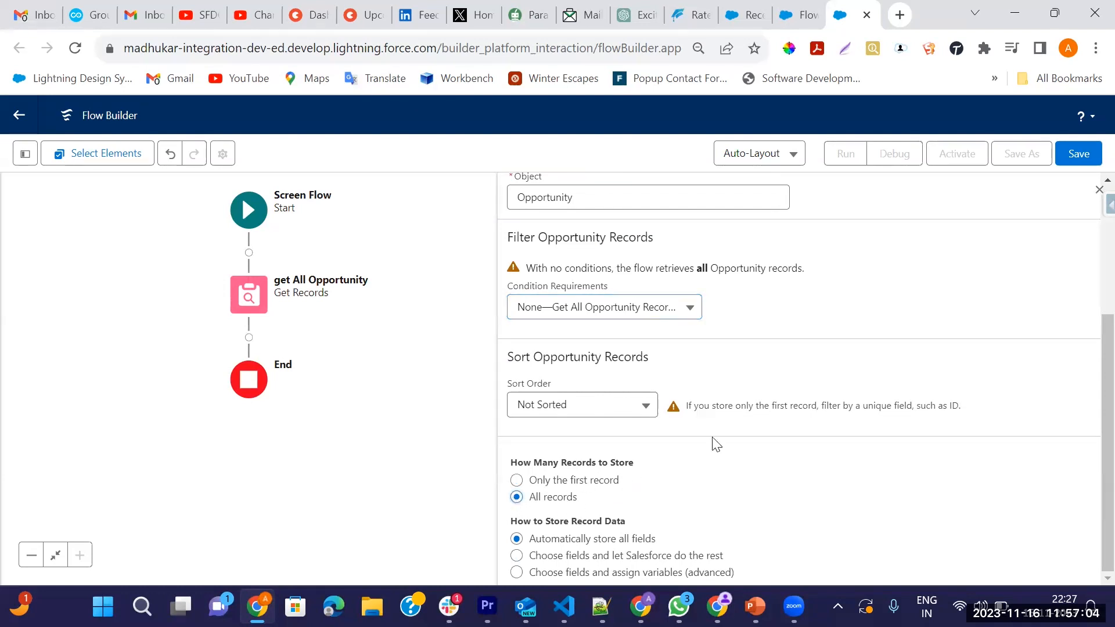
scroll(738, 441, "up", 4)
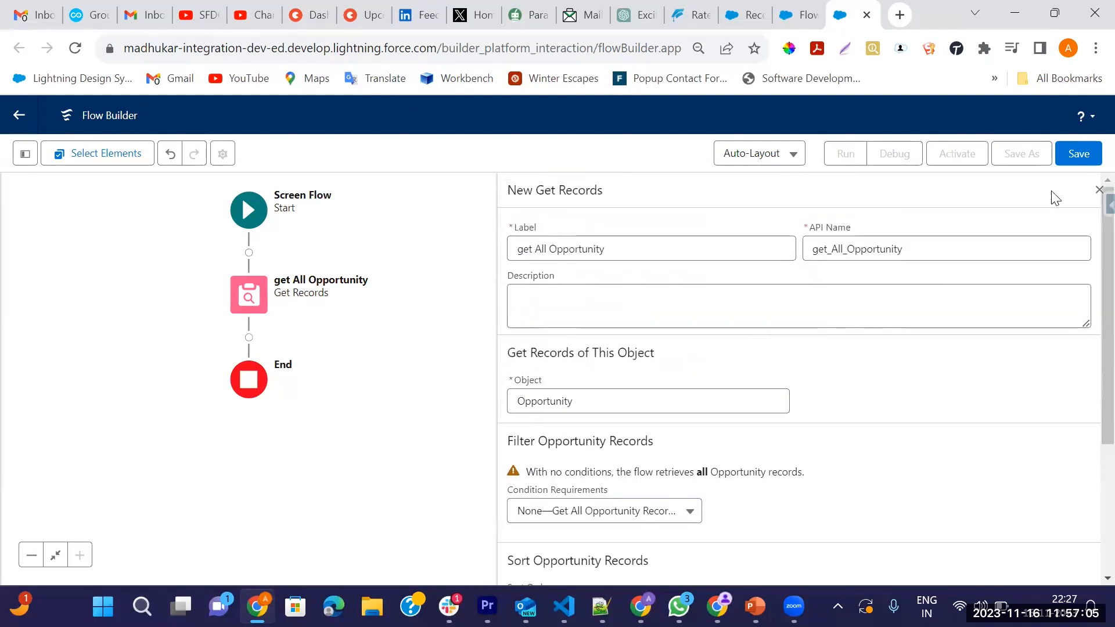
left_click(1097, 192)
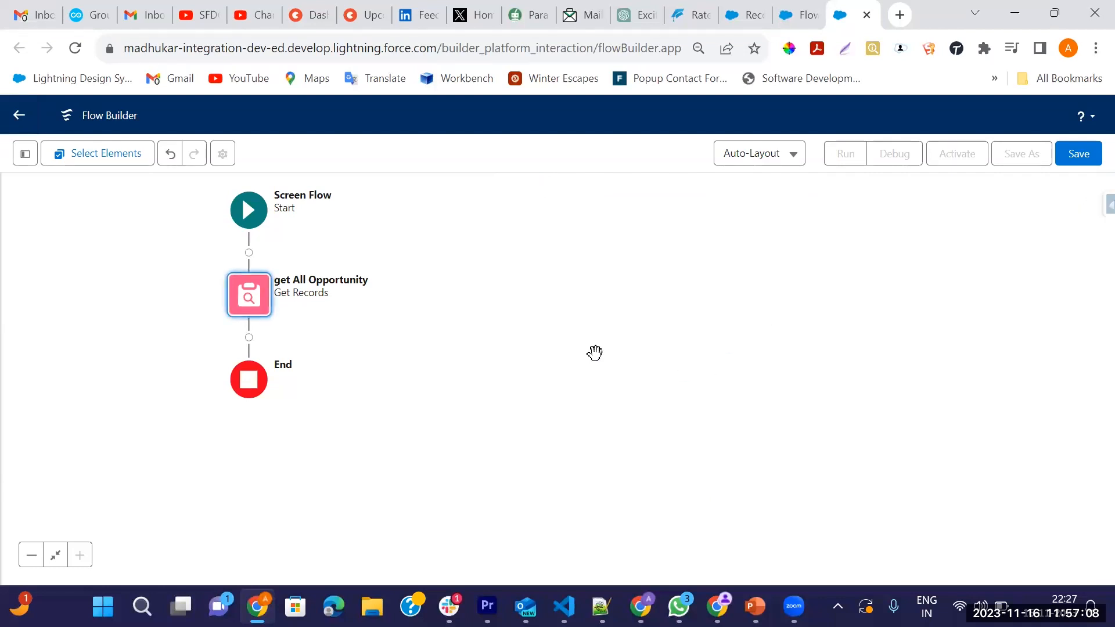
- Add a Screen element after get All Opportunity, with the label and API name DiscountPageScreen
left_click_drag(597, 294, 757, 255)
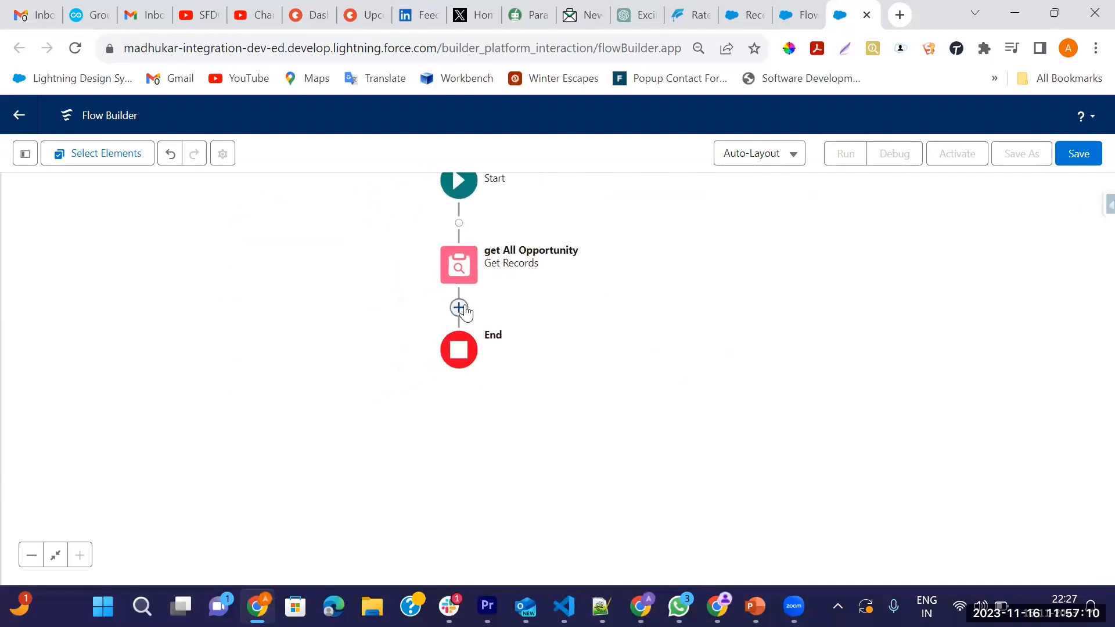
left_click(458, 308)
left_click(428, 434)
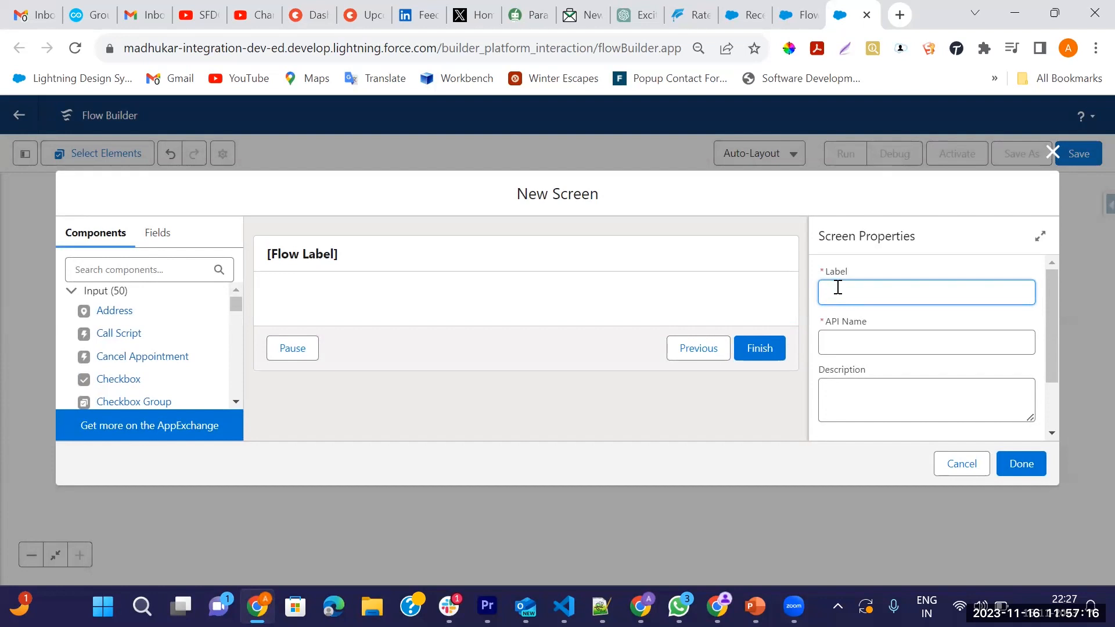
type("D")
type("iscpu")
type("ountPage")
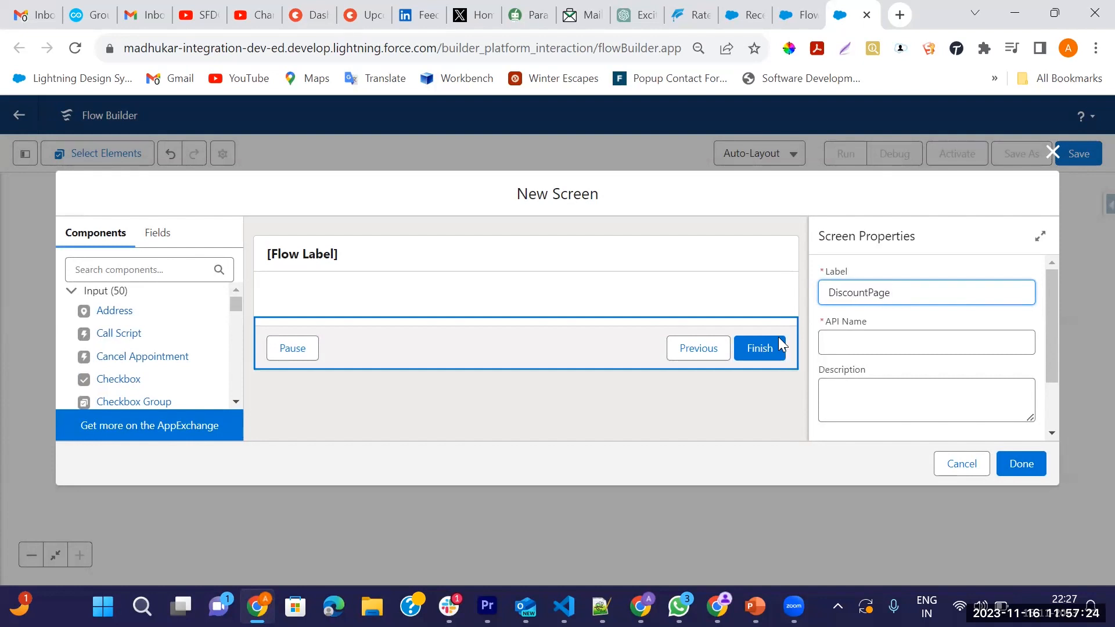
type("Screen")
left_click(827, 331)
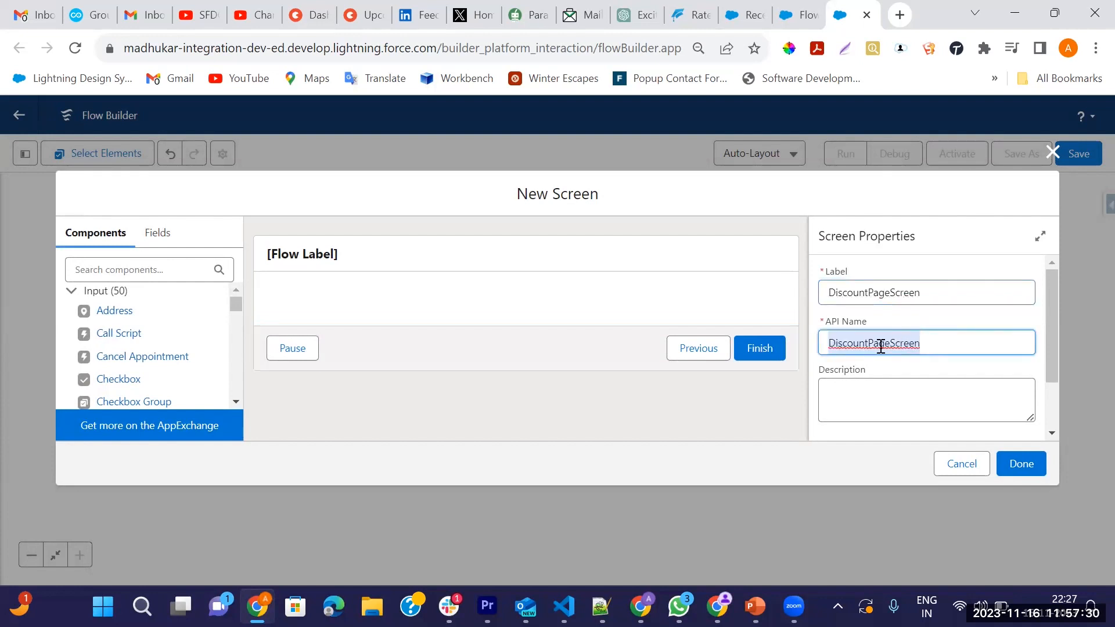
- Search the screen components for "dat" and place a Data Table on the new screen
left_click(154, 259)
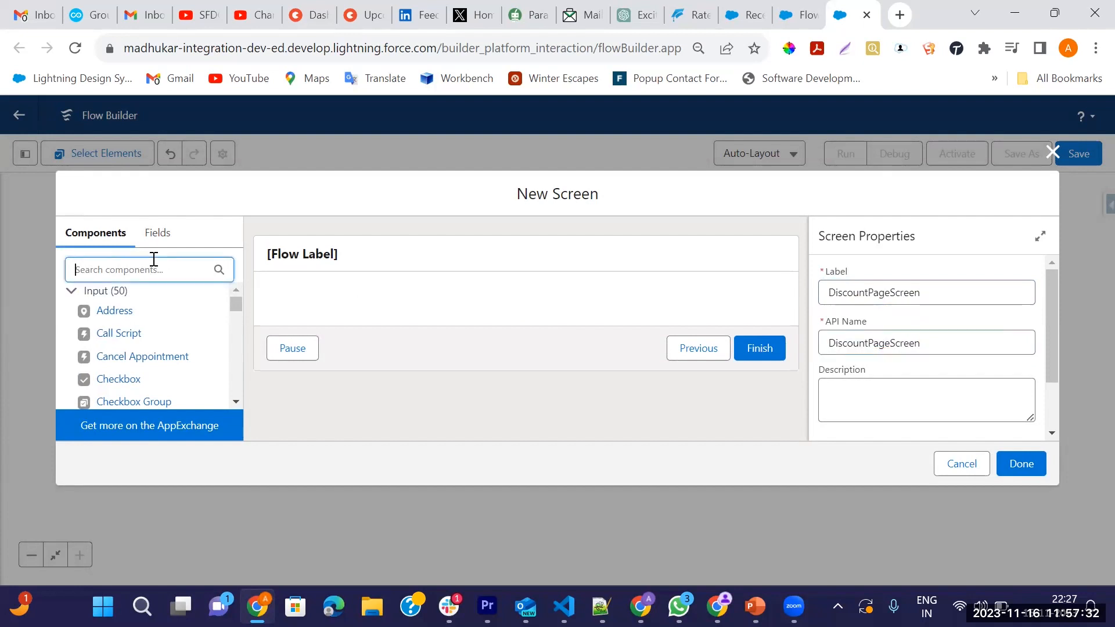
type("taba")
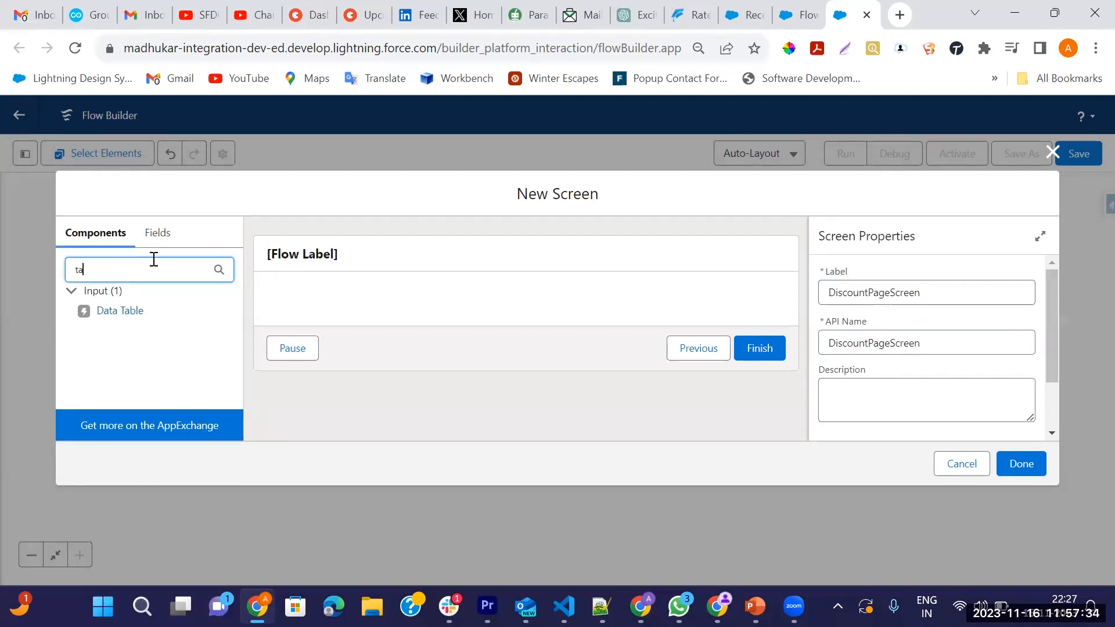
key("BackSpace")
key("BackSpace")
key("BackSpace")
key("BackSpace")
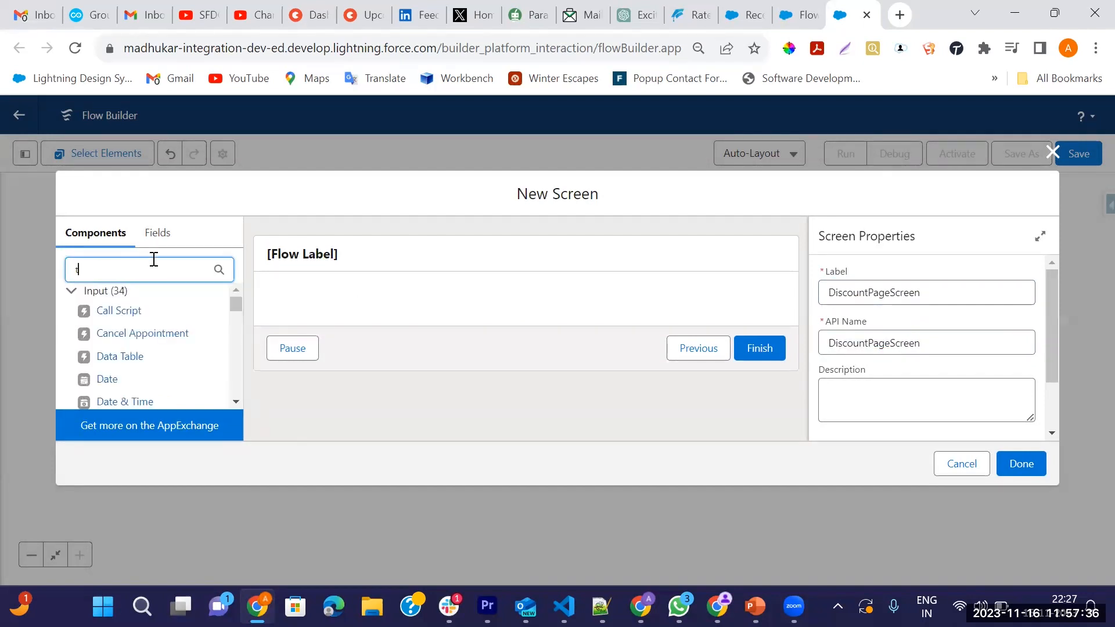
type("dat")
left_click_drag(112, 318, 306, 308)
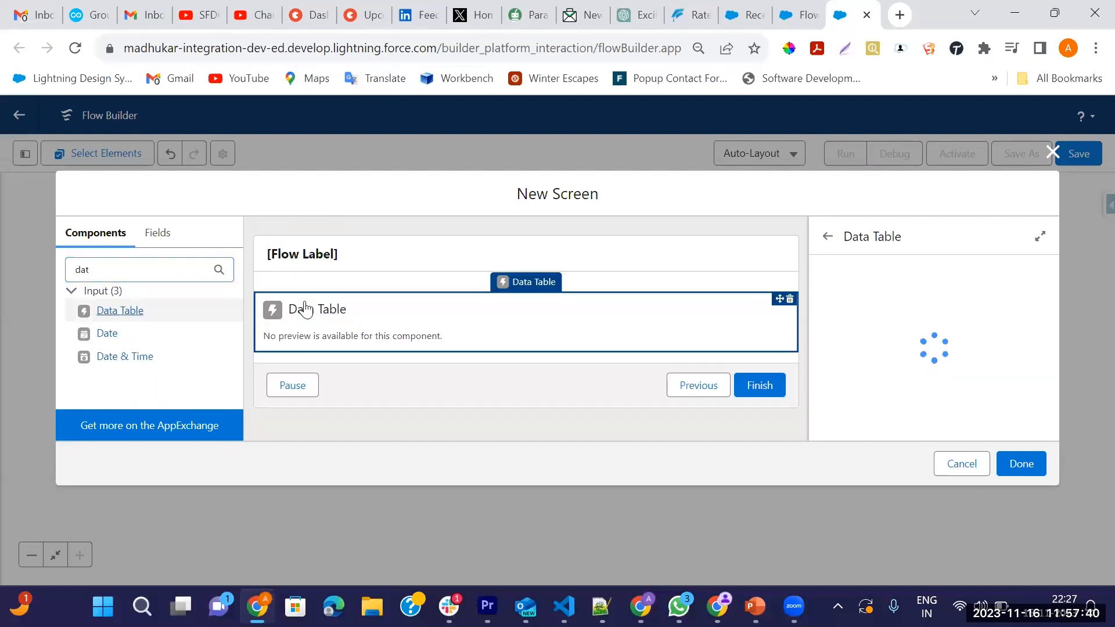
- Give the data table the API name OpportunityDataTable and label "All Opportunity", using the label as the table title
left_click(857, 291)
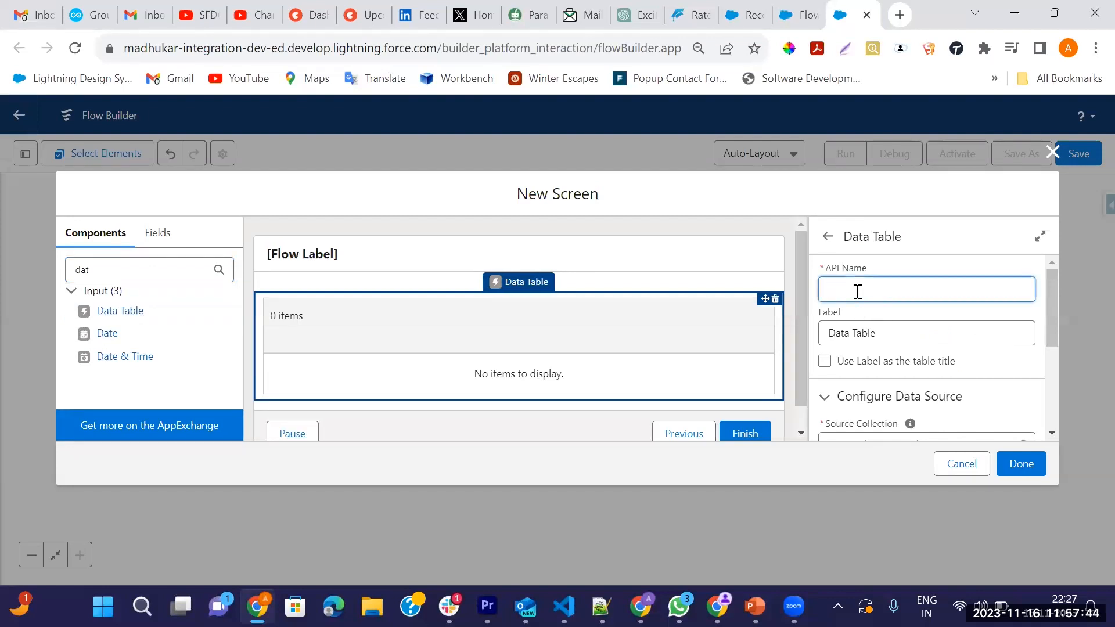
type("OpportunityDataTable")
left_click_drag(957, 334, 797, 332)
key("BackSpace")
type("All")
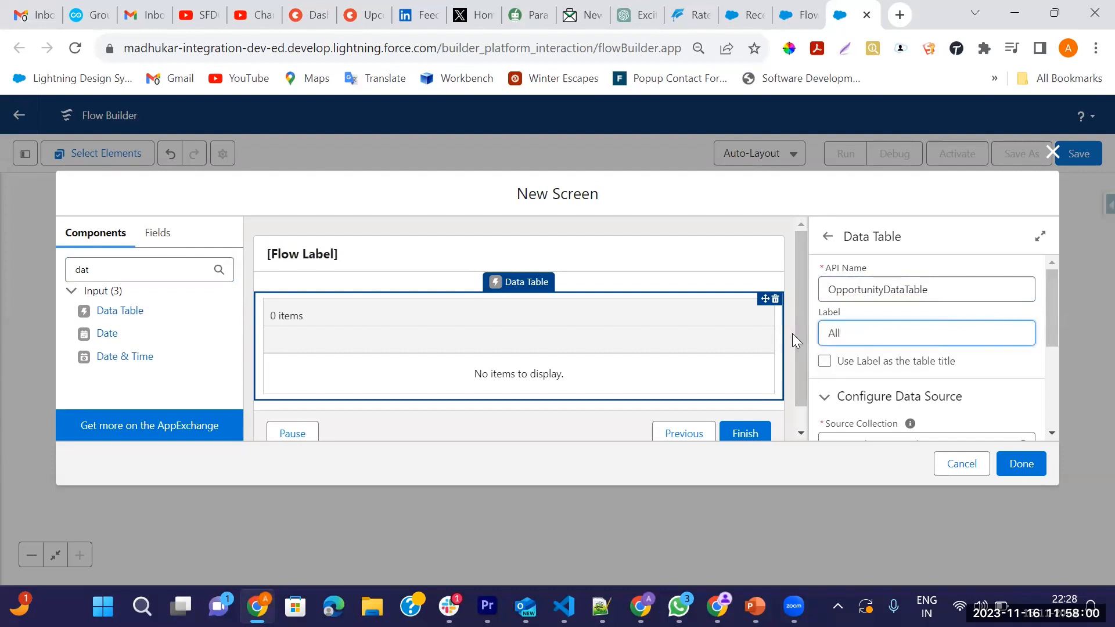
type(" Opportunity")
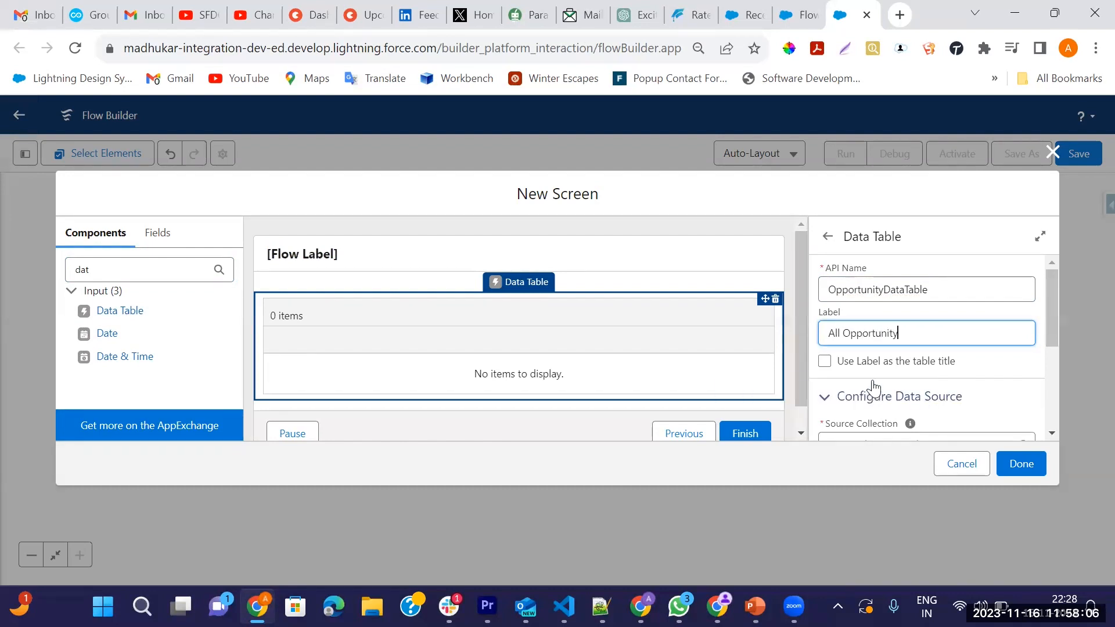
left_click(825, 362)
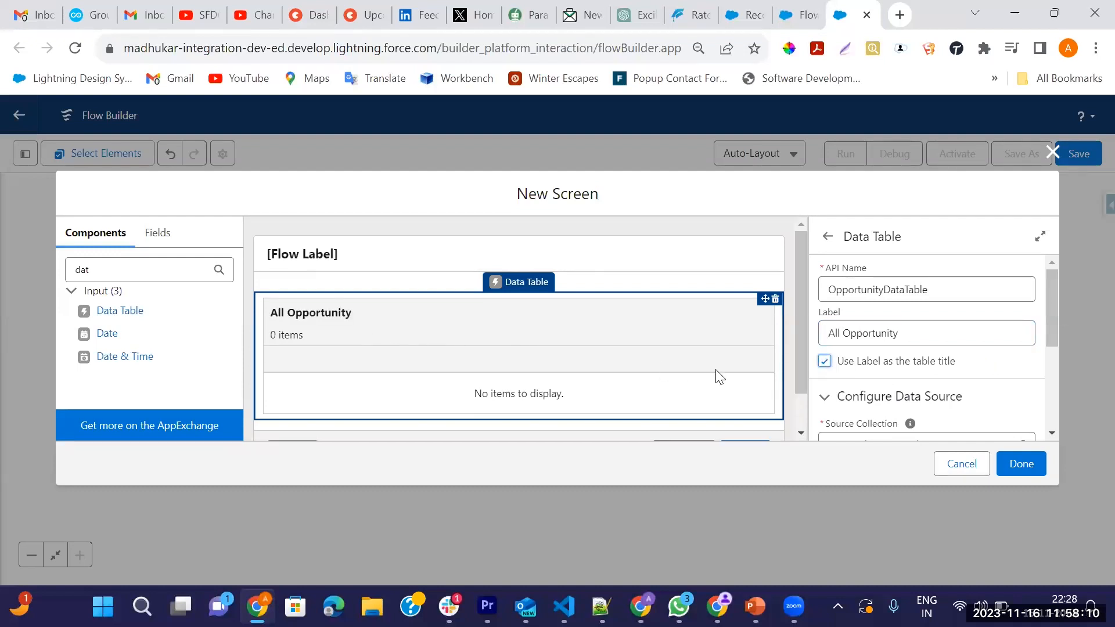
- Set the data table's source collection to the Opportunities from get_All_Opportunity and enable its search bar
scroll(953, 375, "down", 1)
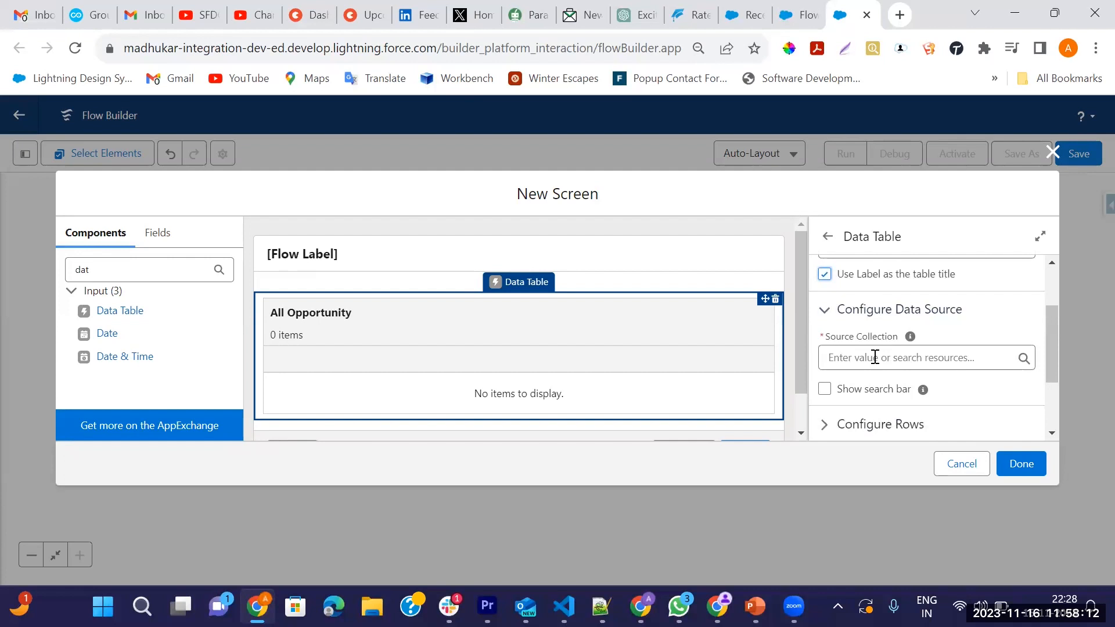
left_click(874, 357)
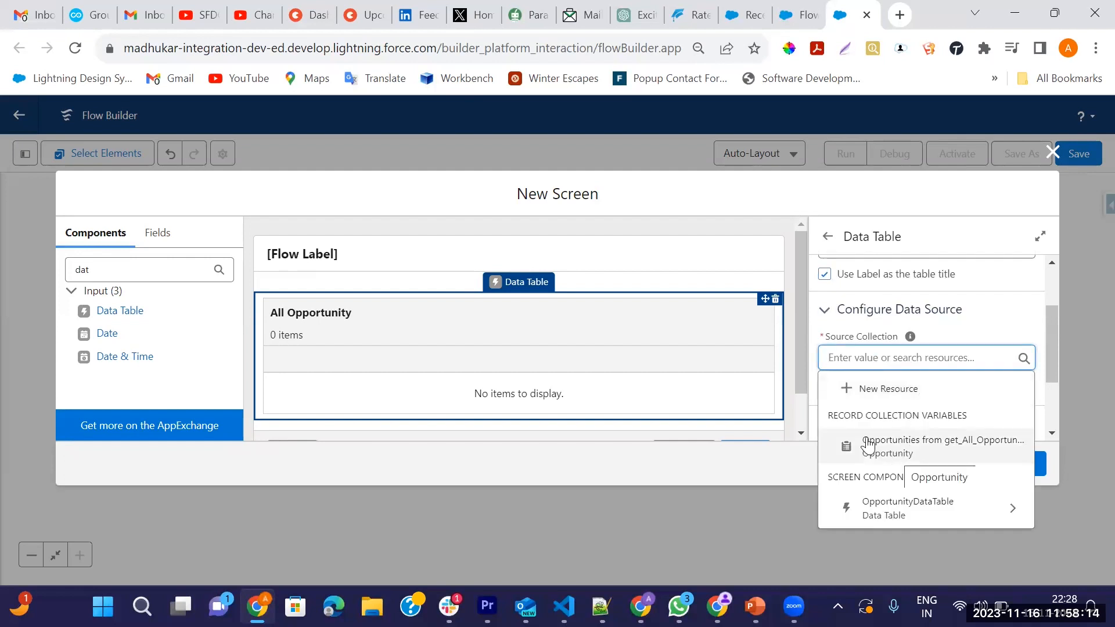
left_click(902, 450)
scroll(938, 394, "down", 1)
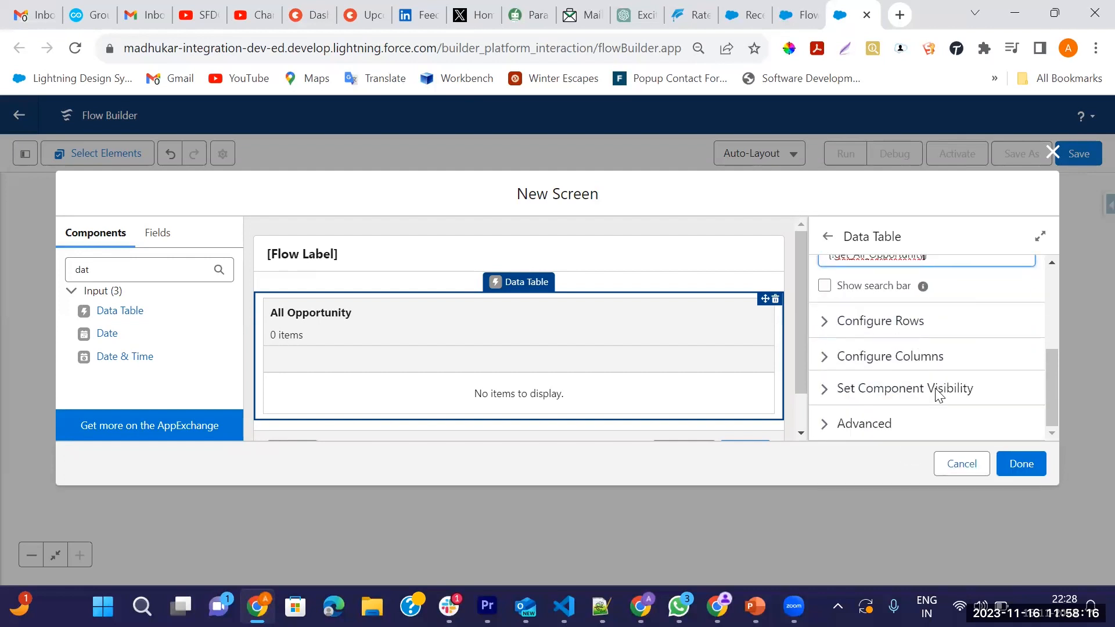
left_click(824, 287)
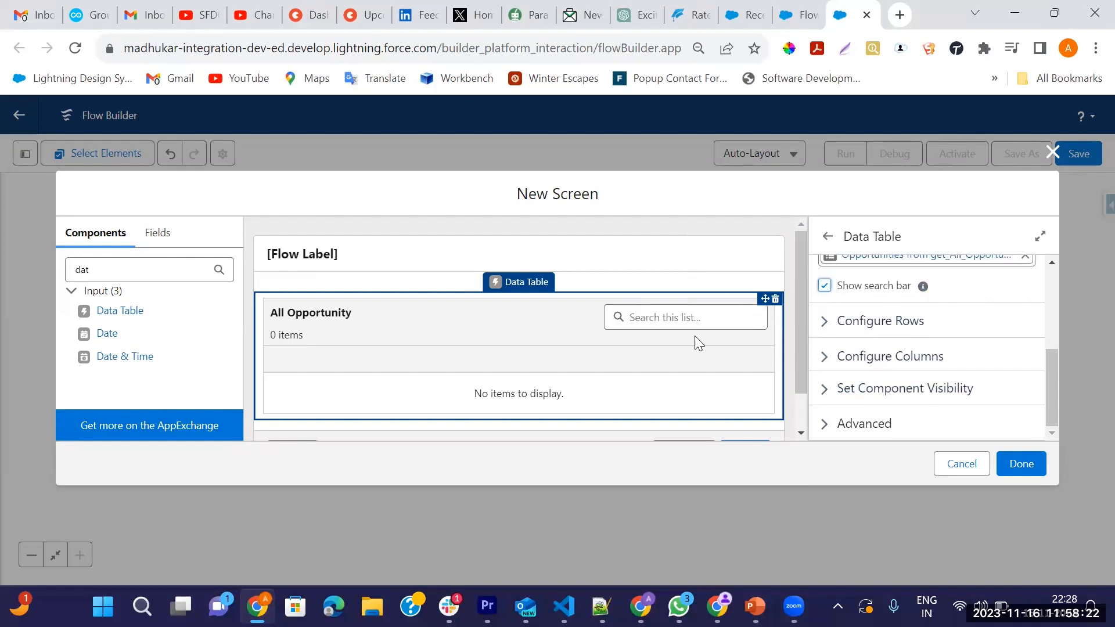
- Set the data table's row selection mode to Single in its row configuration
left_click(823, 321)
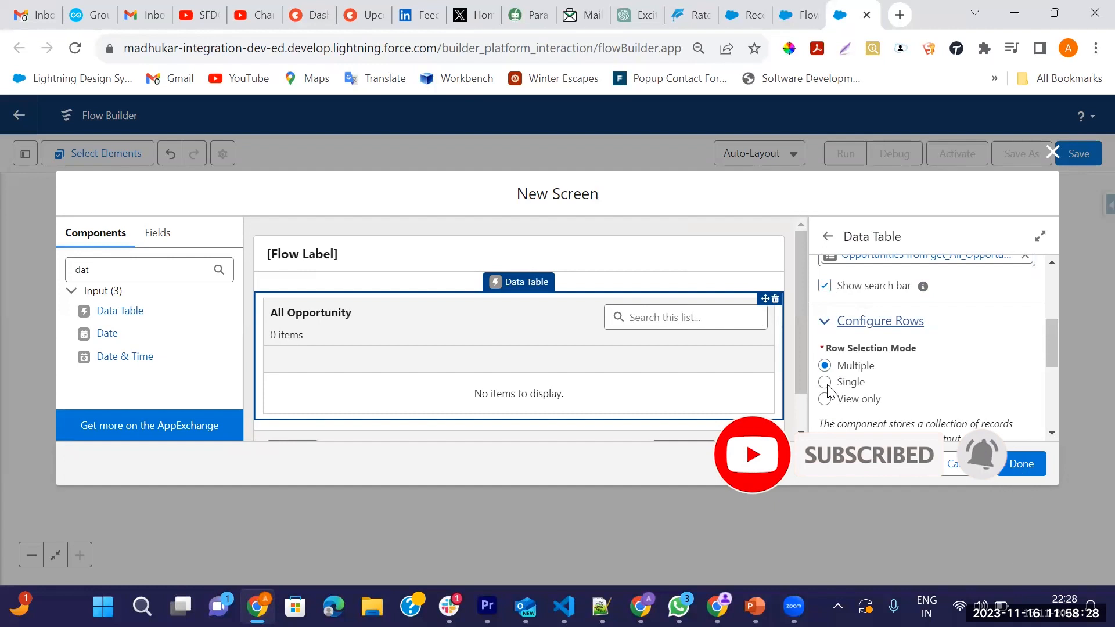
left_click(826, 383)
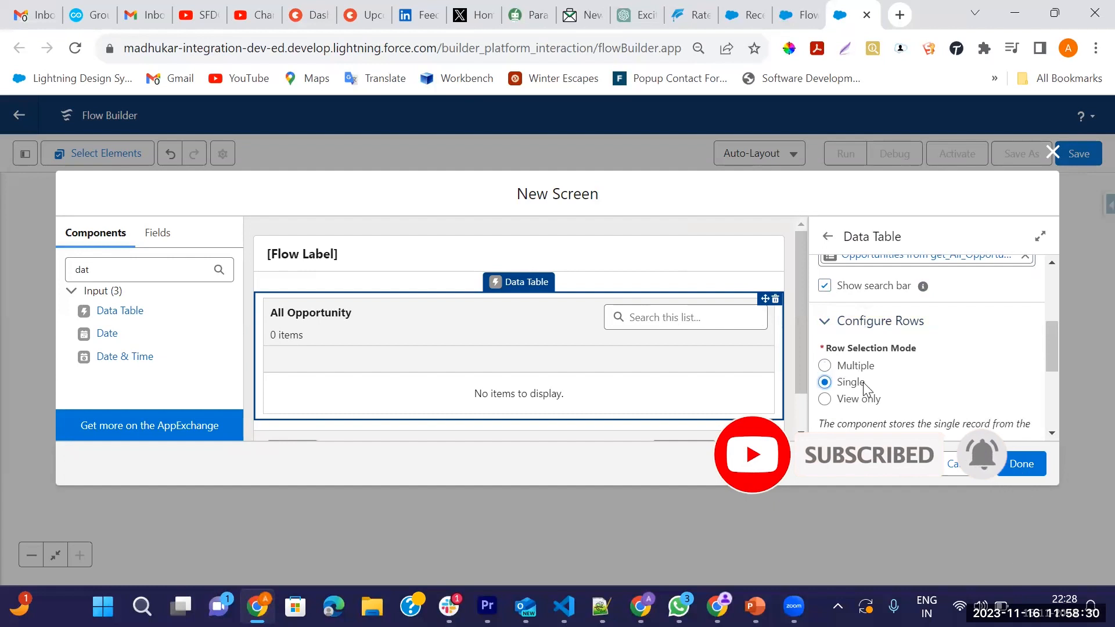
scroll(866, 385, "down", 3)
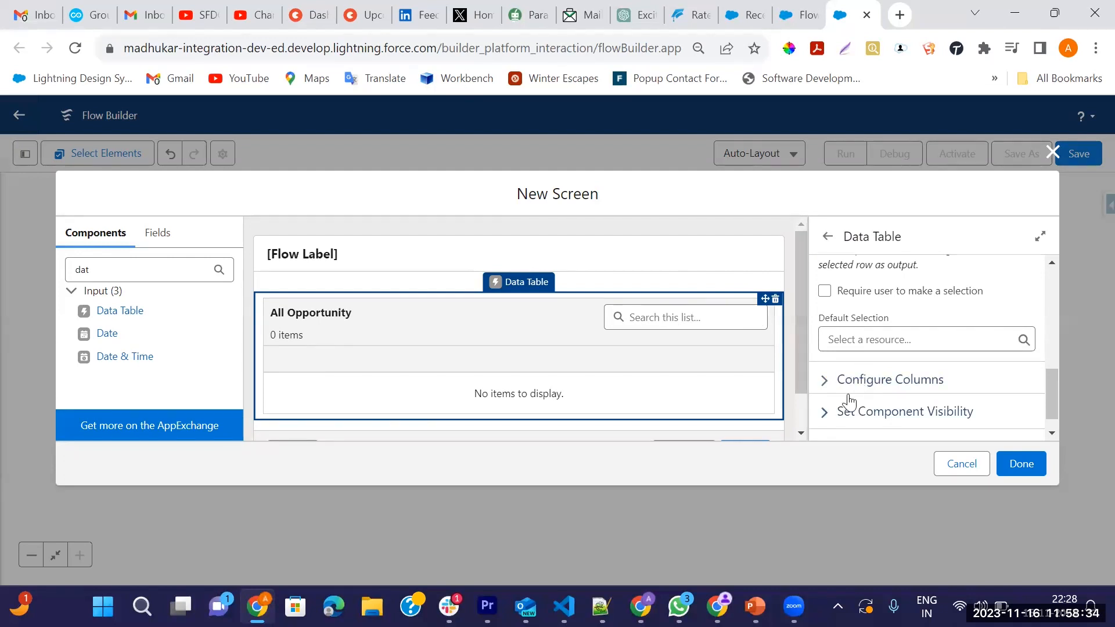
scroll(890, 348, "up", 2)
scroll(901, 361, "down", 3)
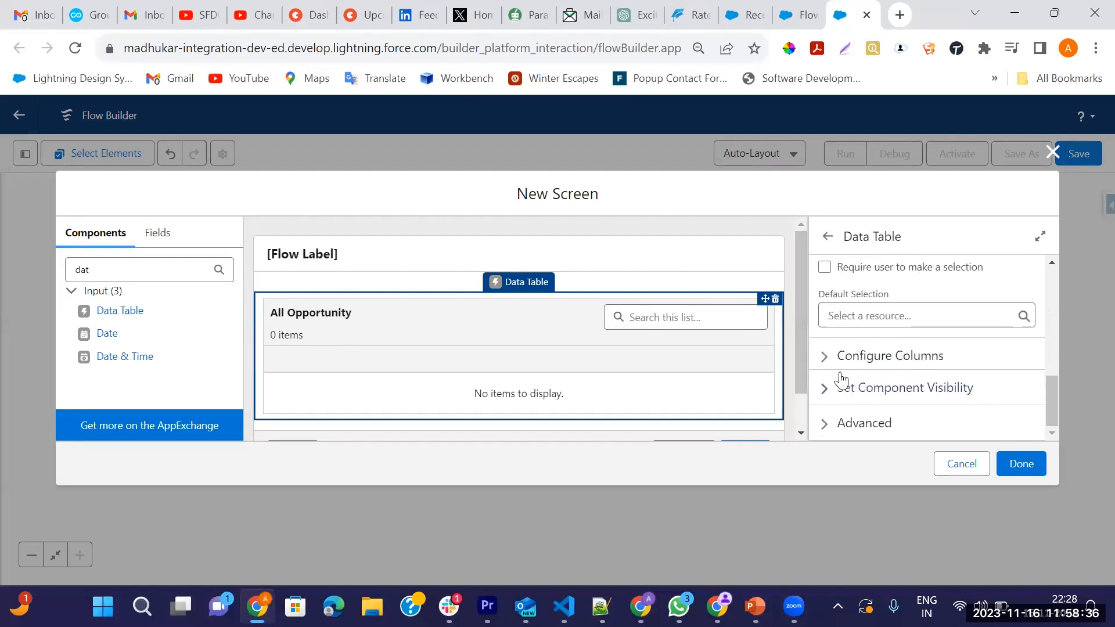
- Configure the data table's first column with Name as its source field
left_click(824, 358)
scroll(958, 334, "down", 2)
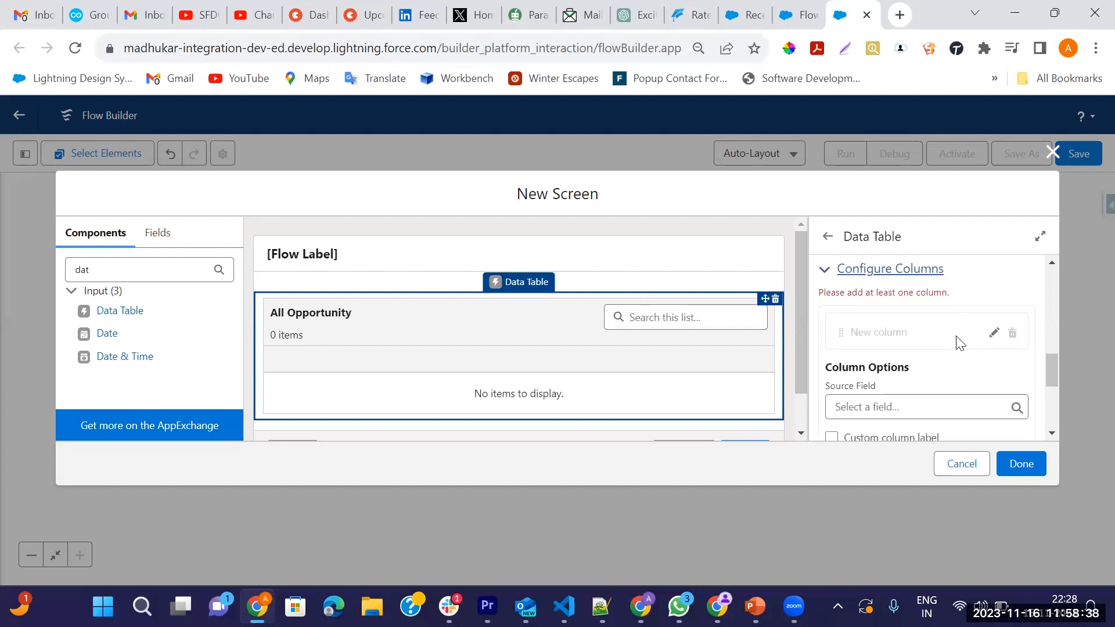
scroll(967, 351, "down", 2)
scroll(888, 378, "up", 2)
scroll(899, 354, "down", 2)
left_click(866, 321)
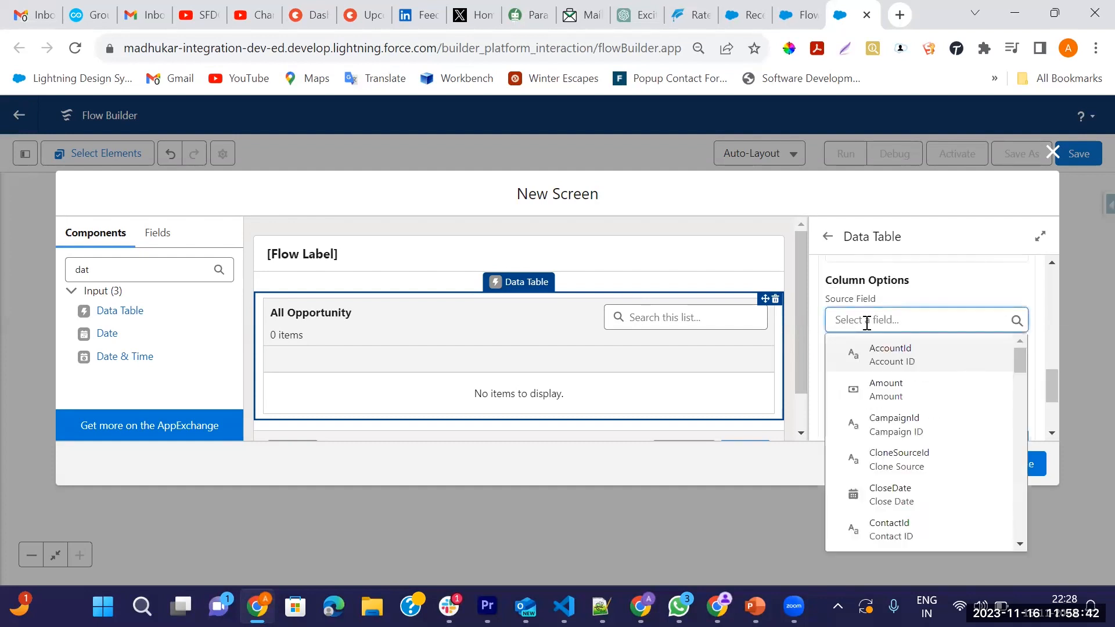
type("Name")
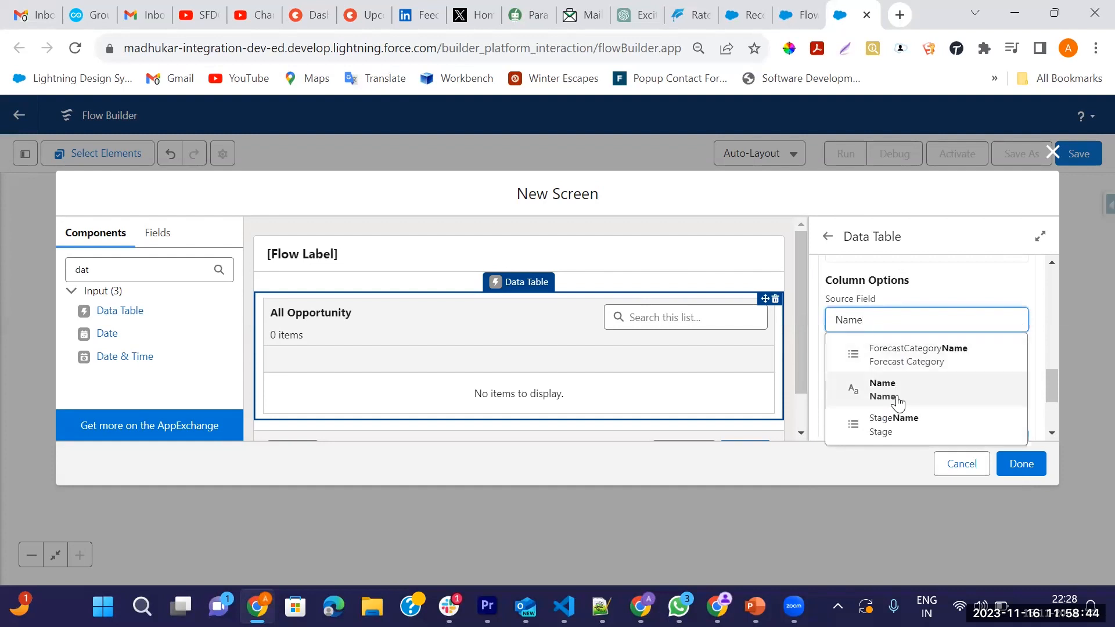
left_click(897, 400)
scroll(939, 366, "down", 2)
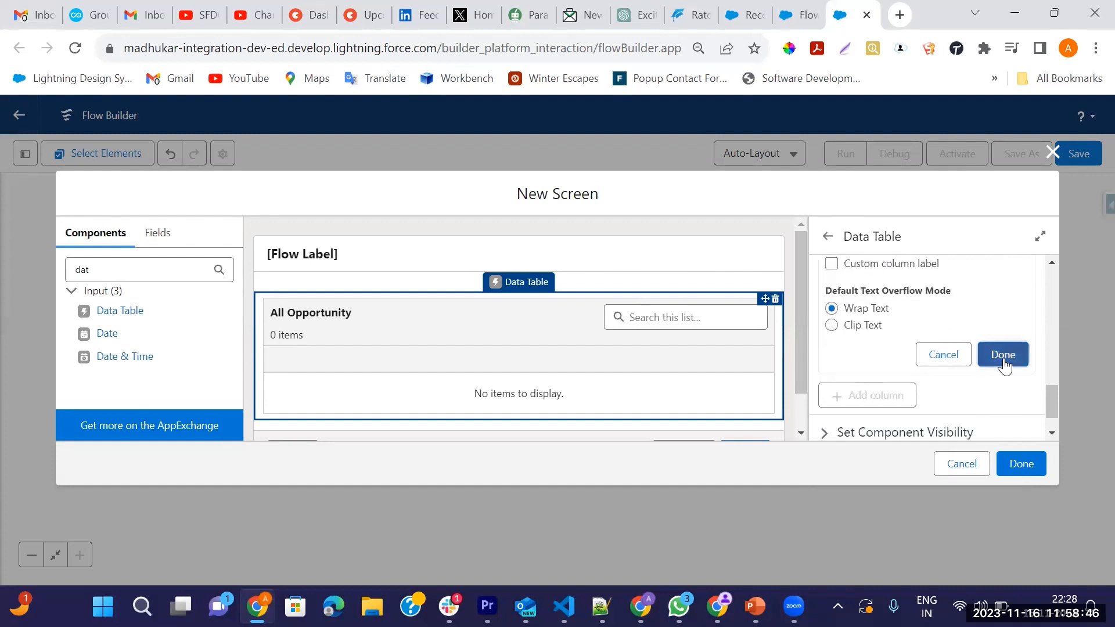
left_click(1003, 355)
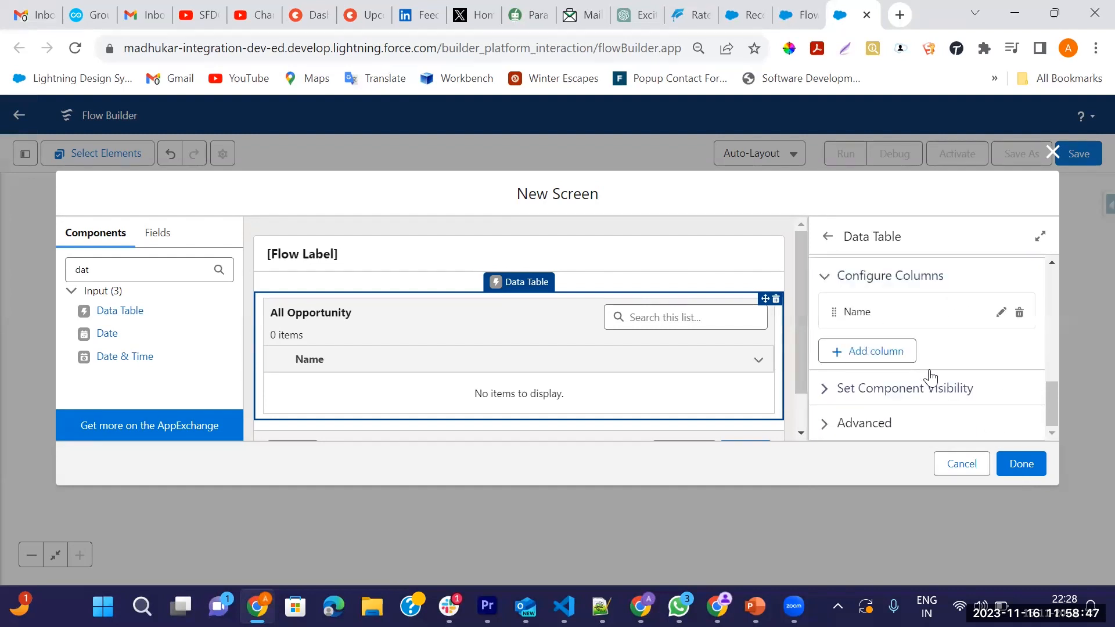
- Add a second column to the data table with StageName as its source field
left_click(901, 359)
scroll(902, 401, "down", 2)
left_click(861, 341)
type("Stage")
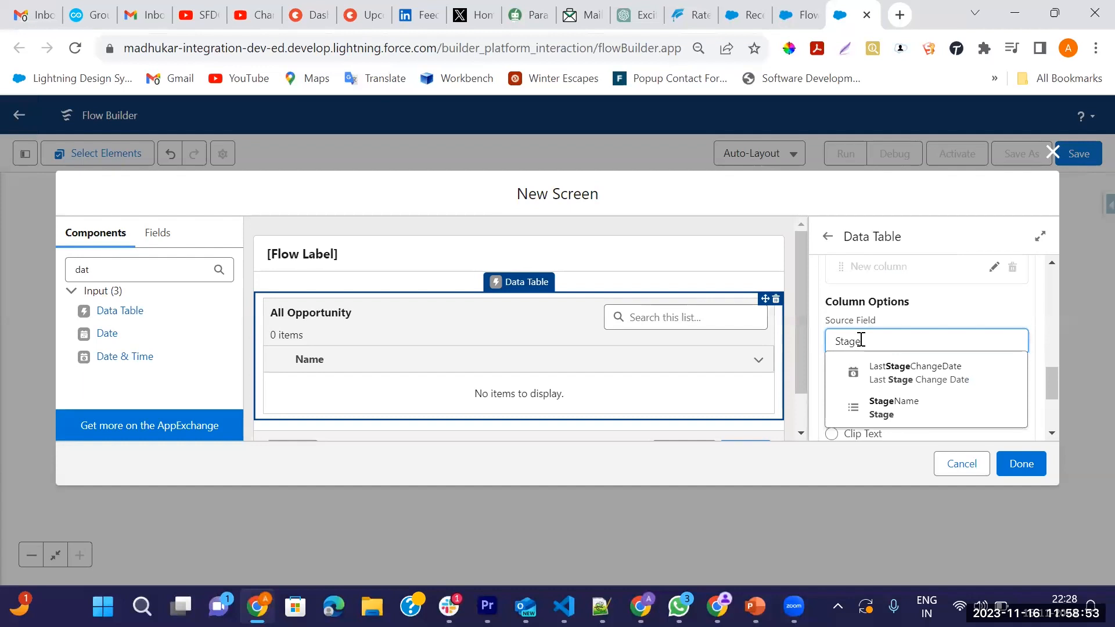
left_click(878, 410)
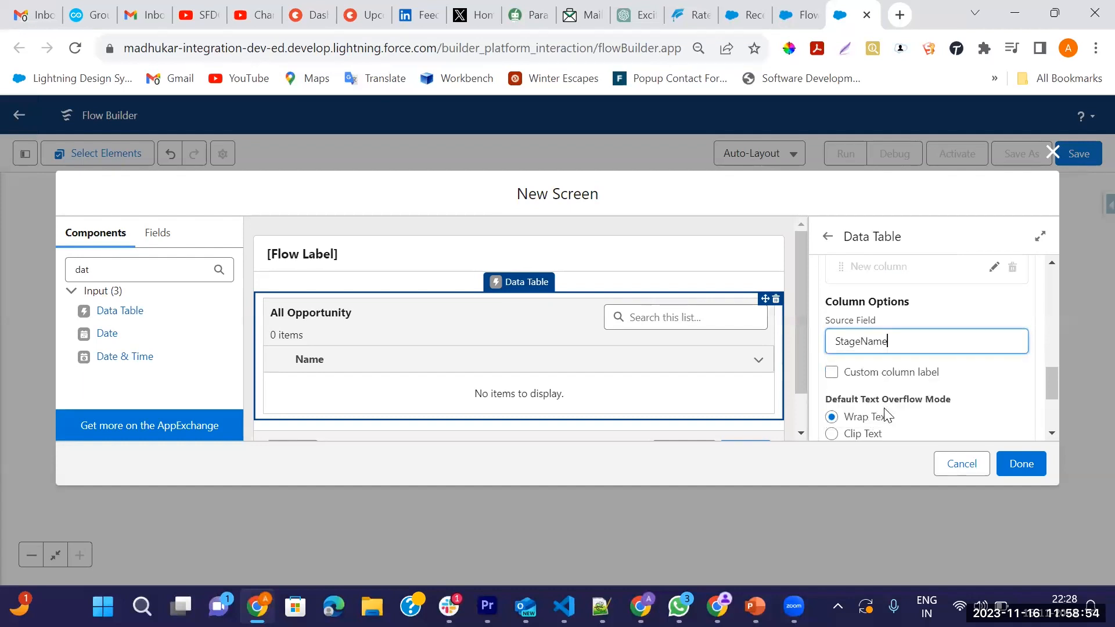
scroll(998, 355, "down", 3)
left_click(1003, 311)
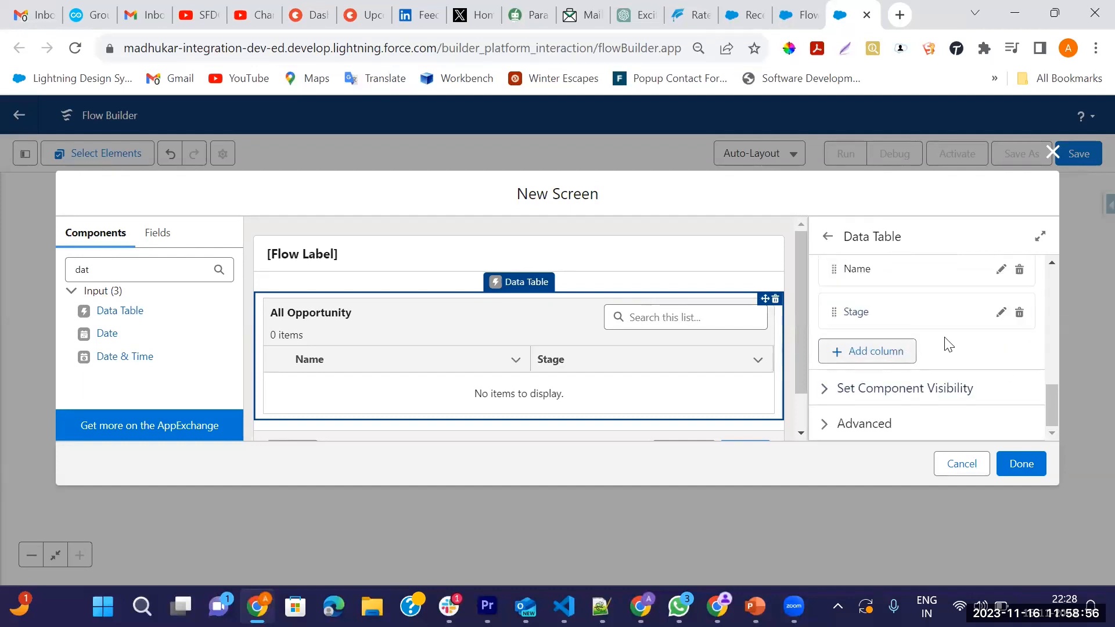
- Add a third column to the data table with Amount as its source field
left_click(894, 355)
scroll(906, 383, "down", 2)
left_click(864, 343)
type("Amou")
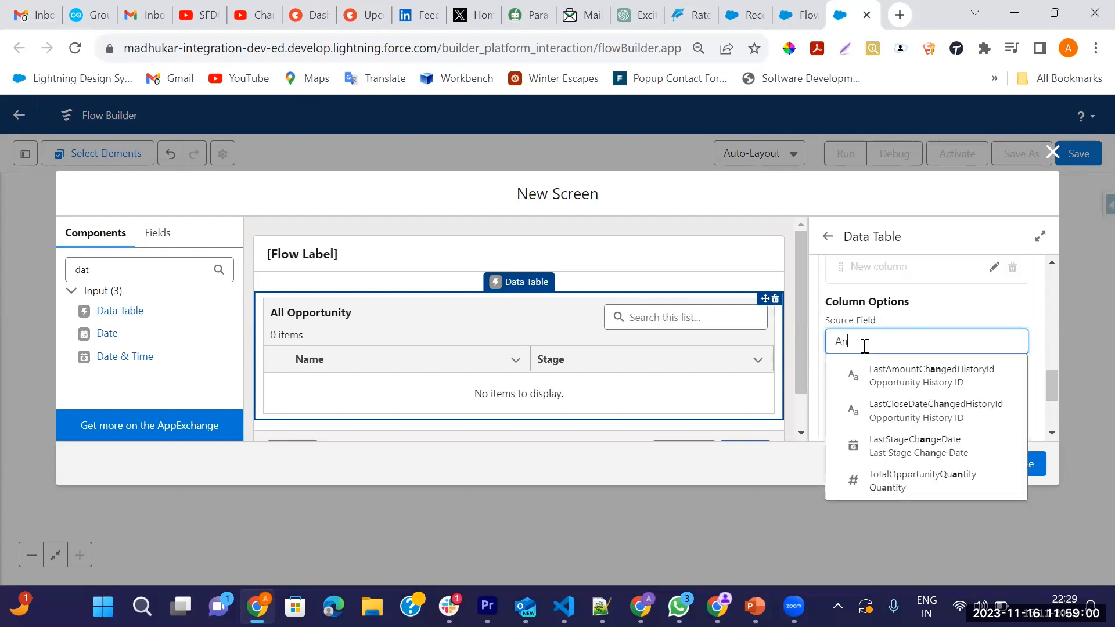
type("nt")
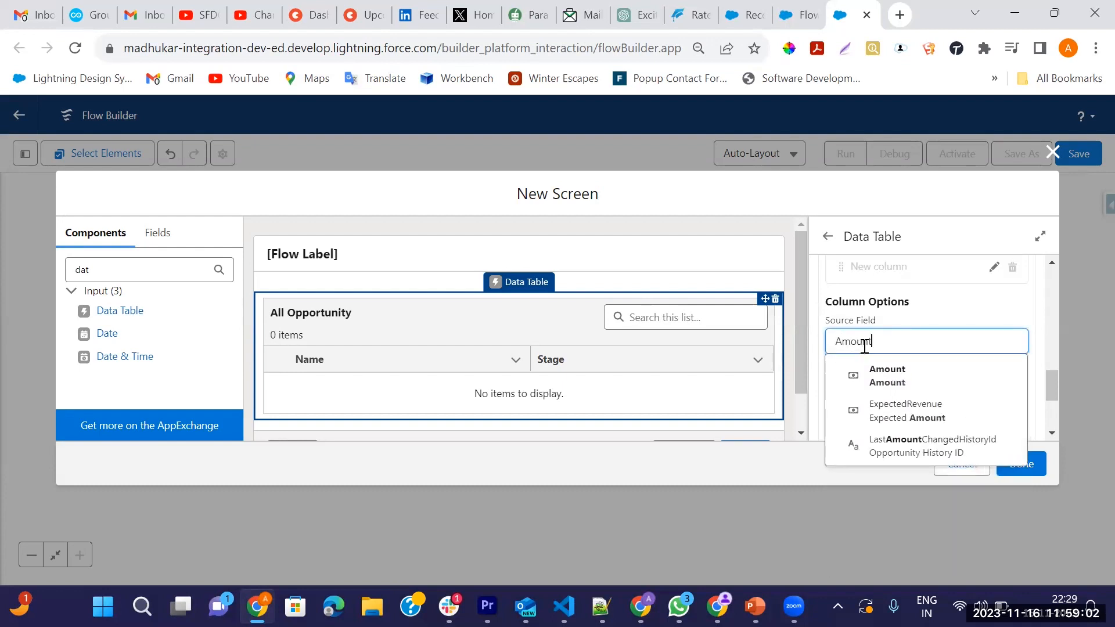
left_click(887, 373)
scroll(904, 385, "down", 2)
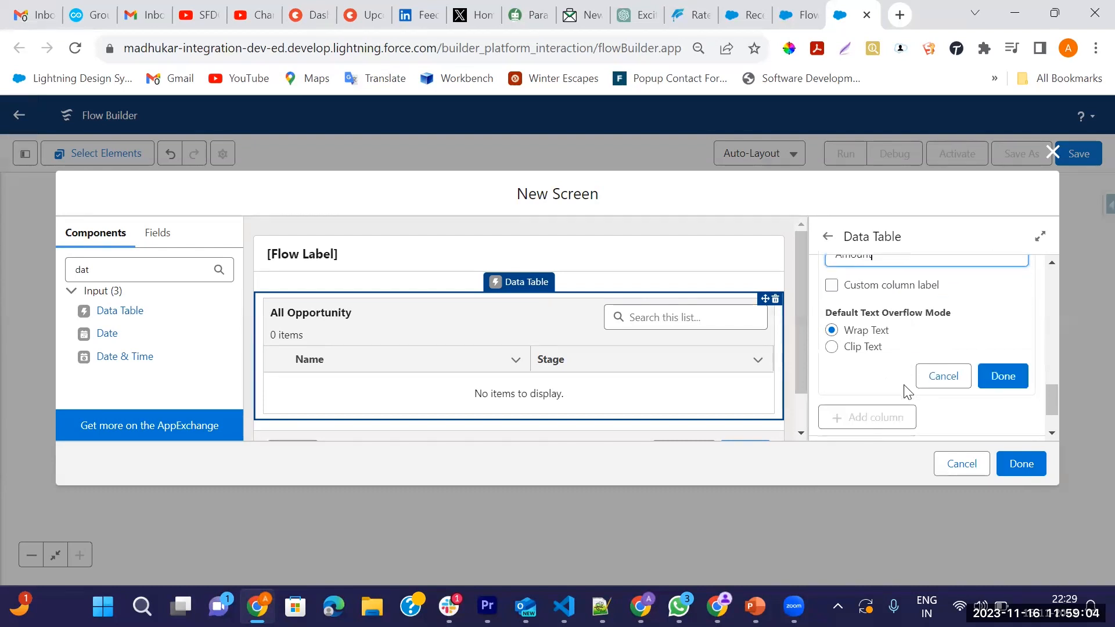
left_click(1010, 378)
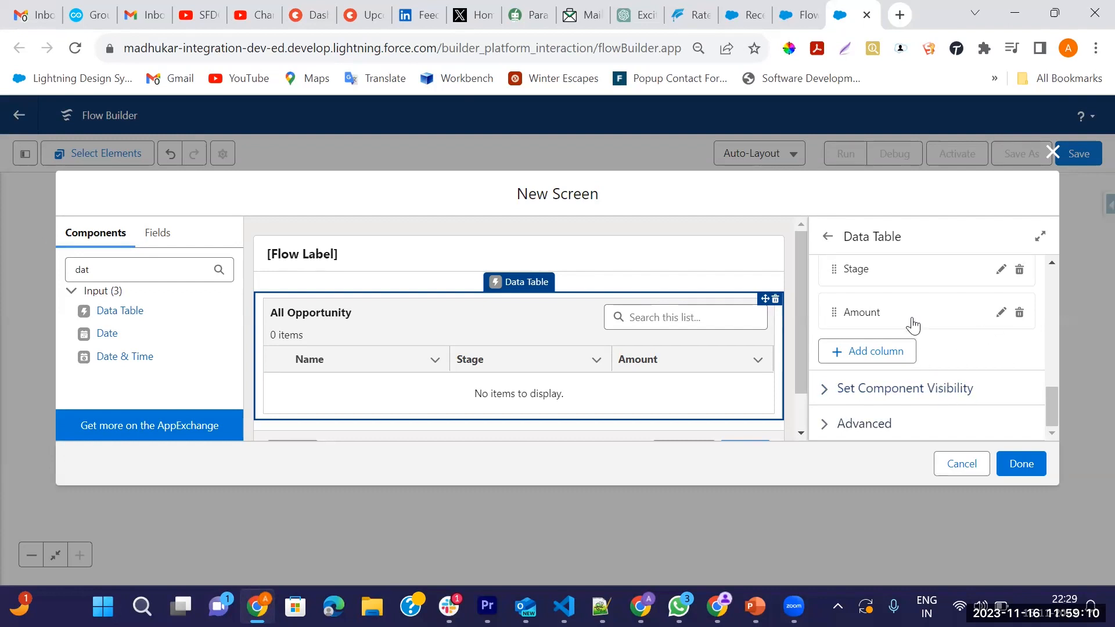
- Move the Amount column ahead of Stage in the data table and finish configuring the new screen
scroll(928, 348, "up", 2)
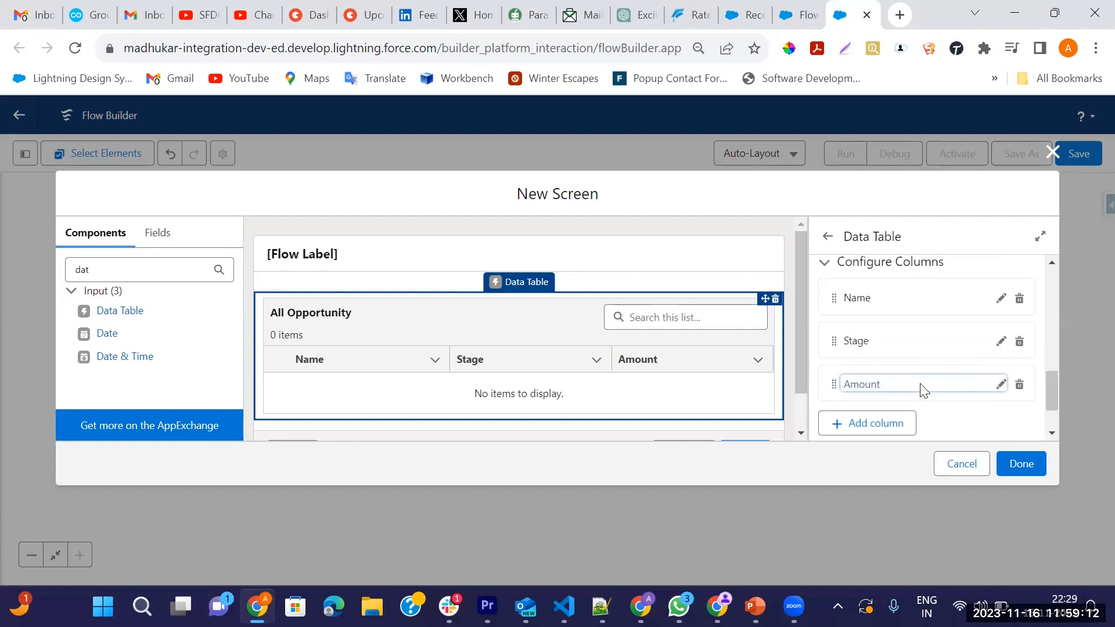
left_click_drag(835, 400, 861, 374)
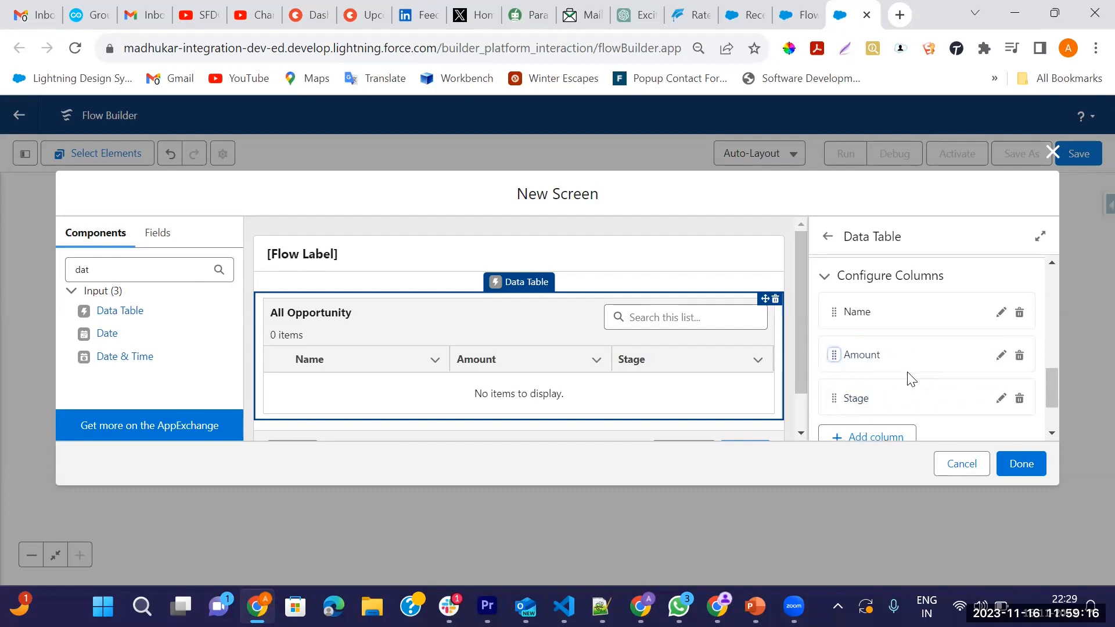
scroll(909, 378, "down", 2)
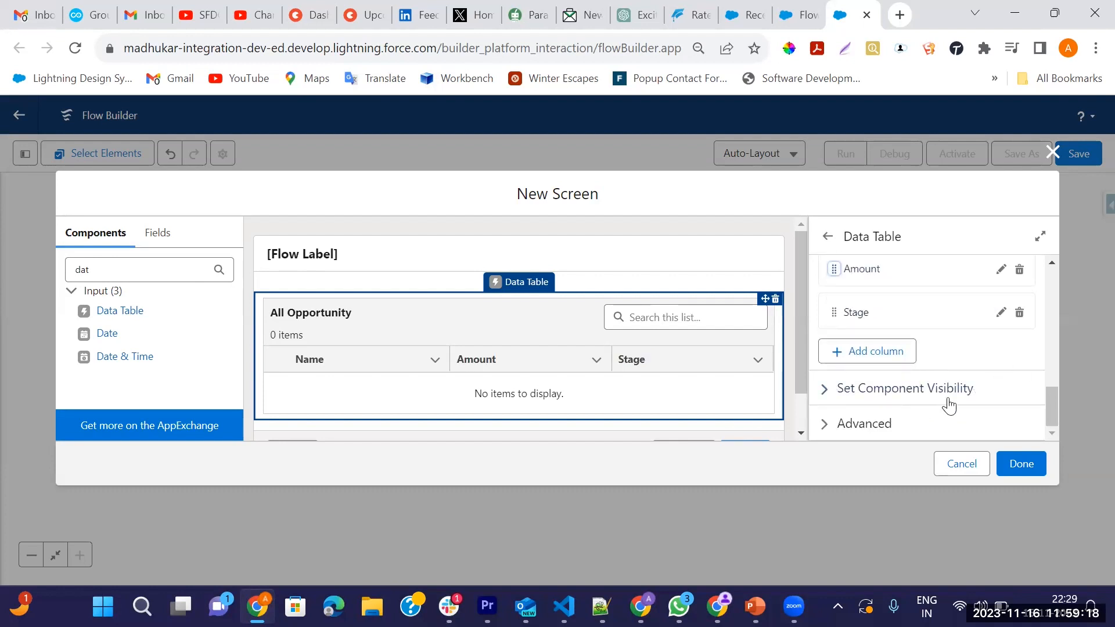
left_click(1030, 463)
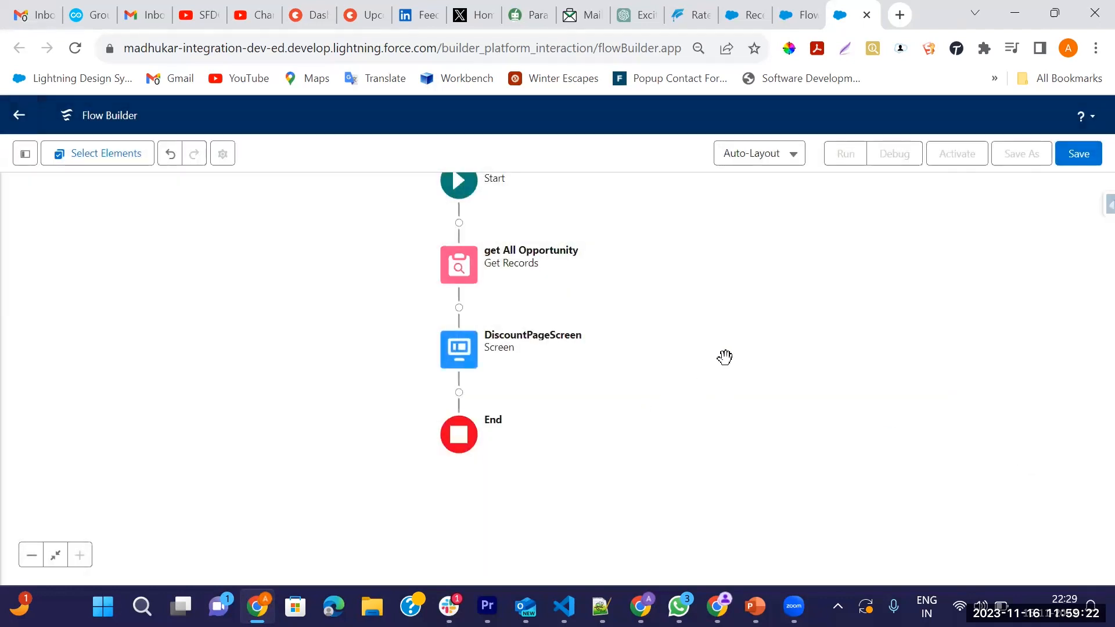
- Reopen DiscountPageScreen for editing, search the components for "num" and place a Number input below the data table
double_click(466, 362)
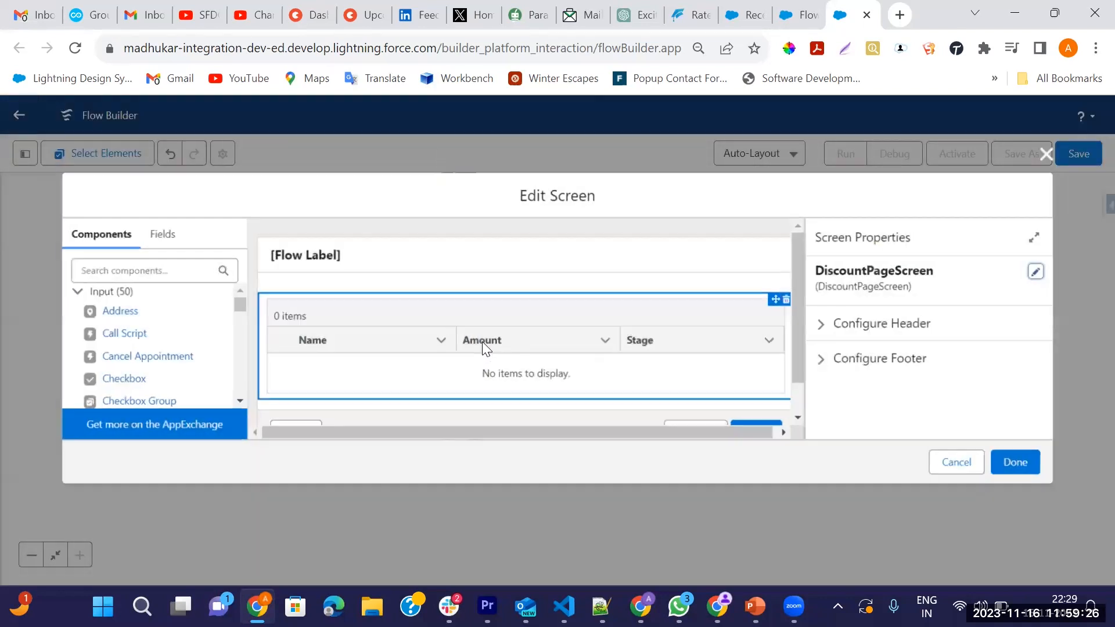
scroll(614, 387, "down", 1)
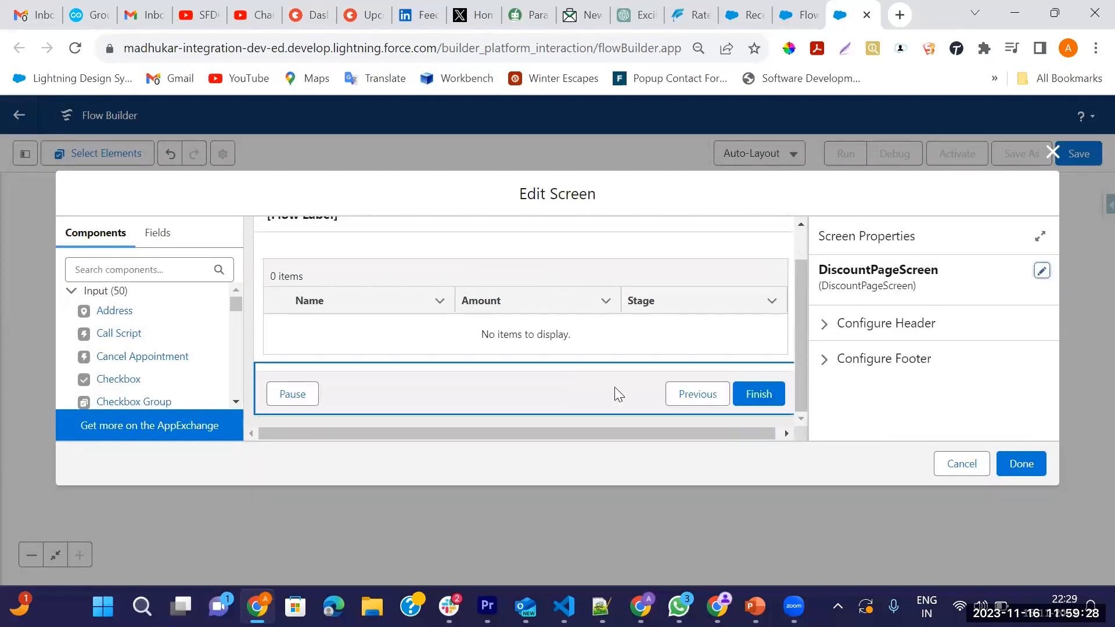
left_click(145, 269)
type("num")
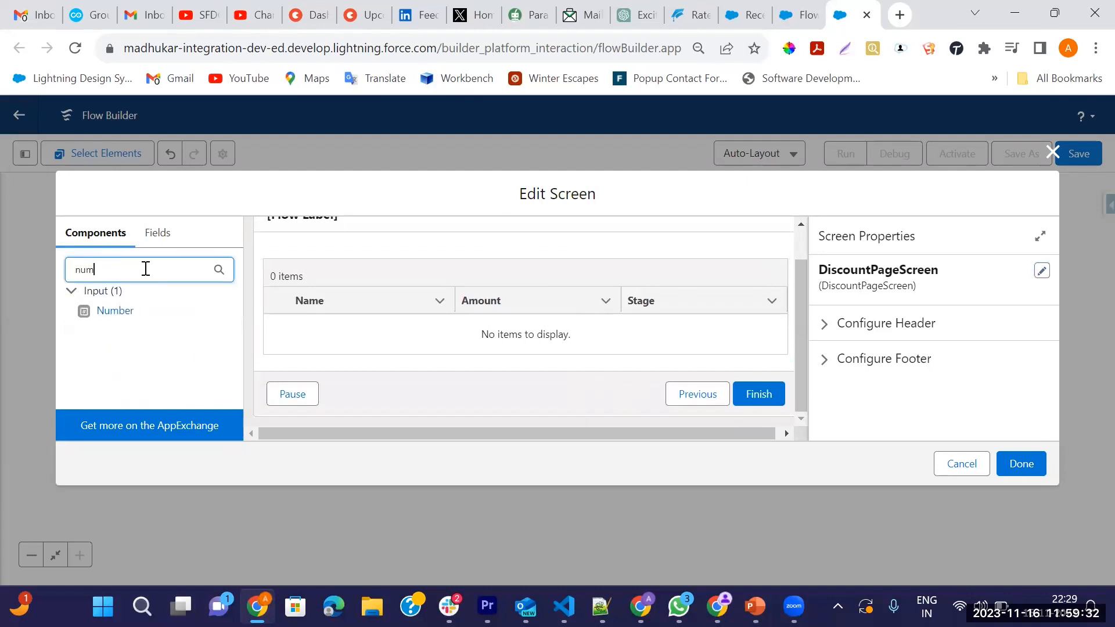
left_click_drag(115, 316, 316, 358)
- Label the new Number input "Decount %"
left_click(832, 289)
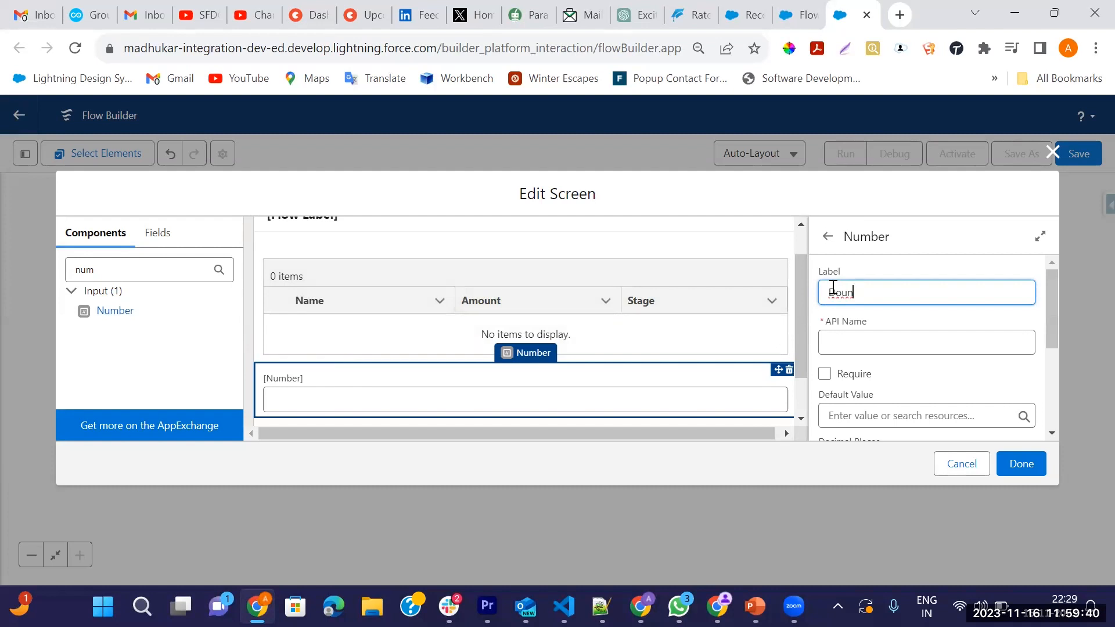
type("Dou")
key("BackSpace")
type("ecount %")
key("Tab")
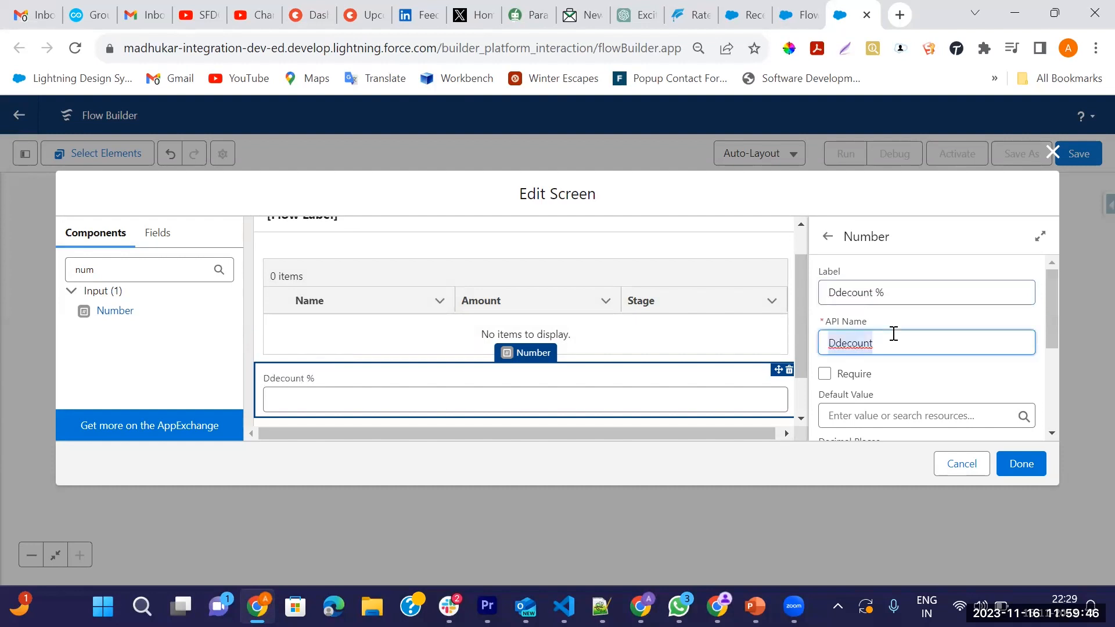
left_click(891, 344)
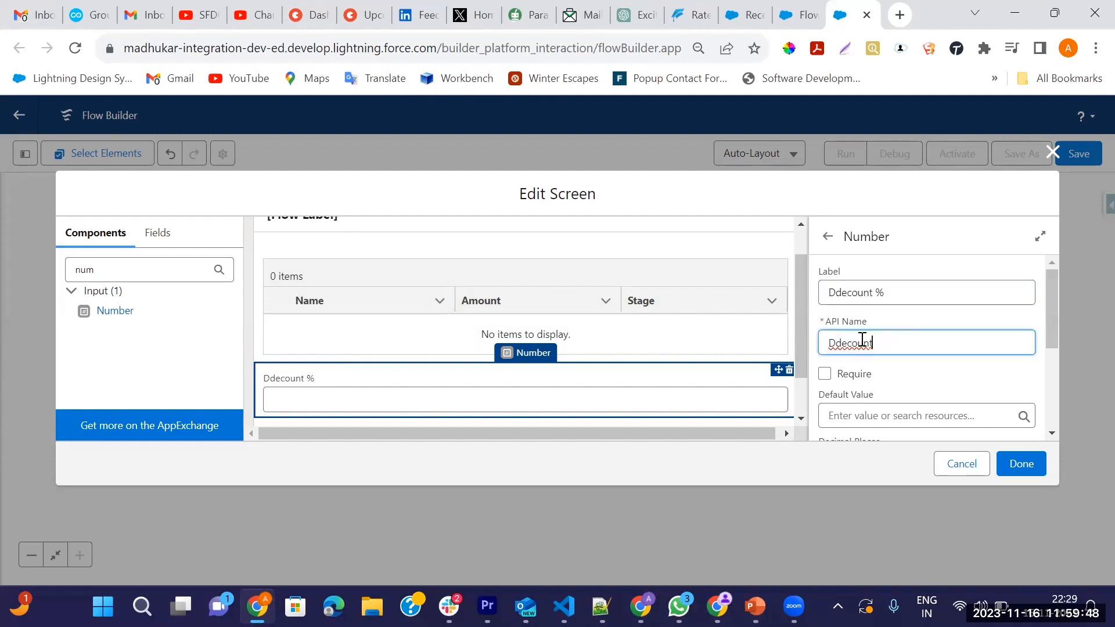
left_click(847, 295)
key("BackSpace")
key("BackSpace")
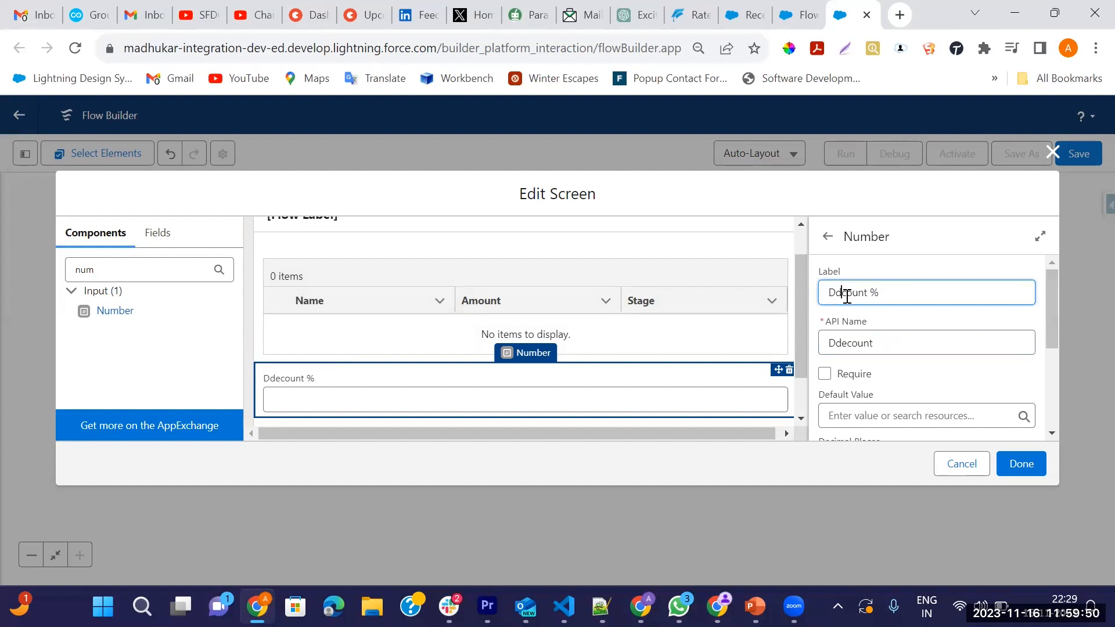
type("e")
- Replace the Number input's API name with DecountPer
left_click_drag(889, 342, 812, 360)
key("BackSpace")
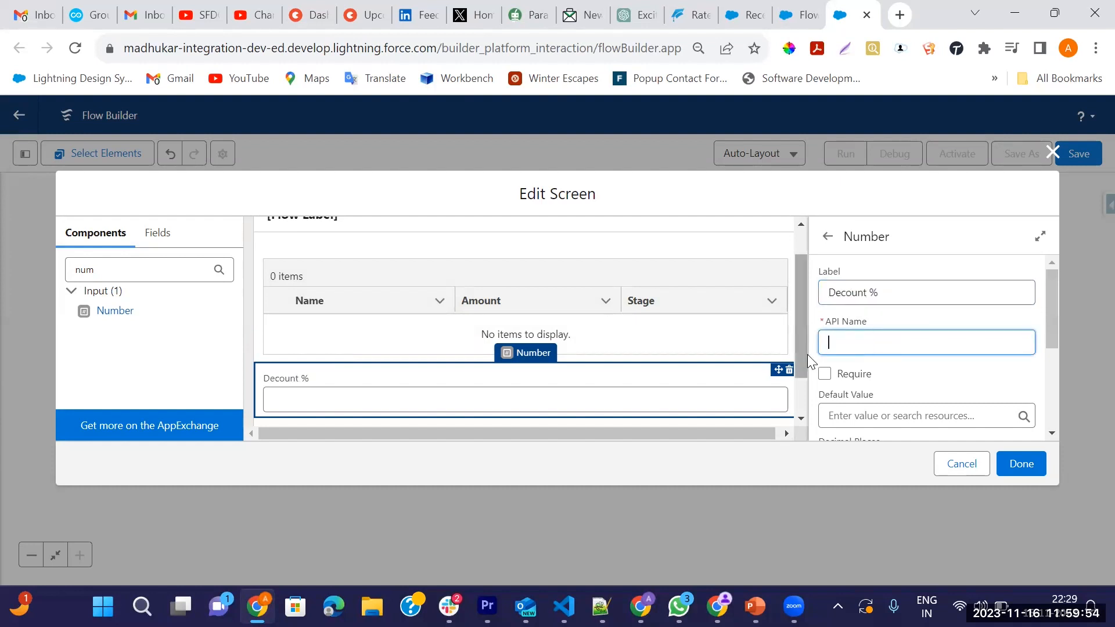
left_click(890, 294)
left_click(918, 348)
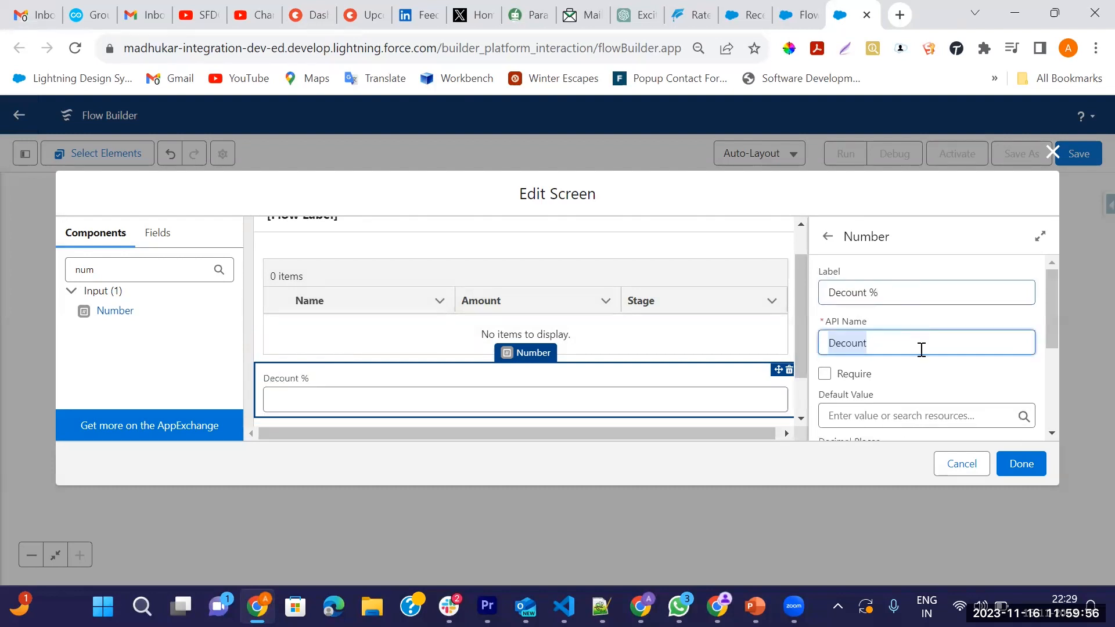
left_click(897, 342)
type("Per")
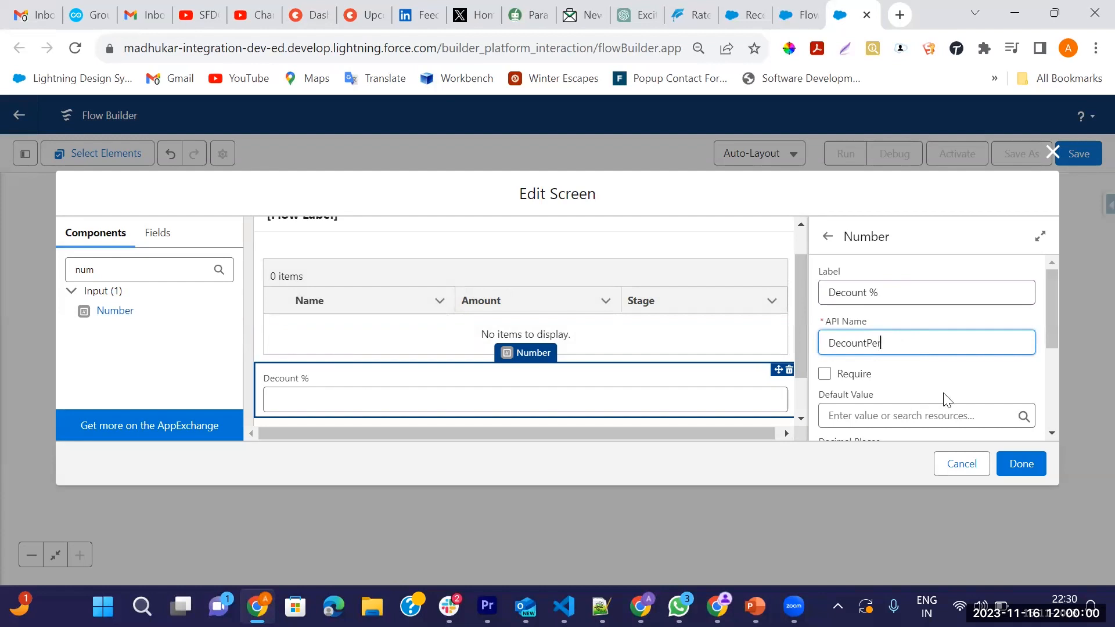
scroll(906, 371, "down", 2)
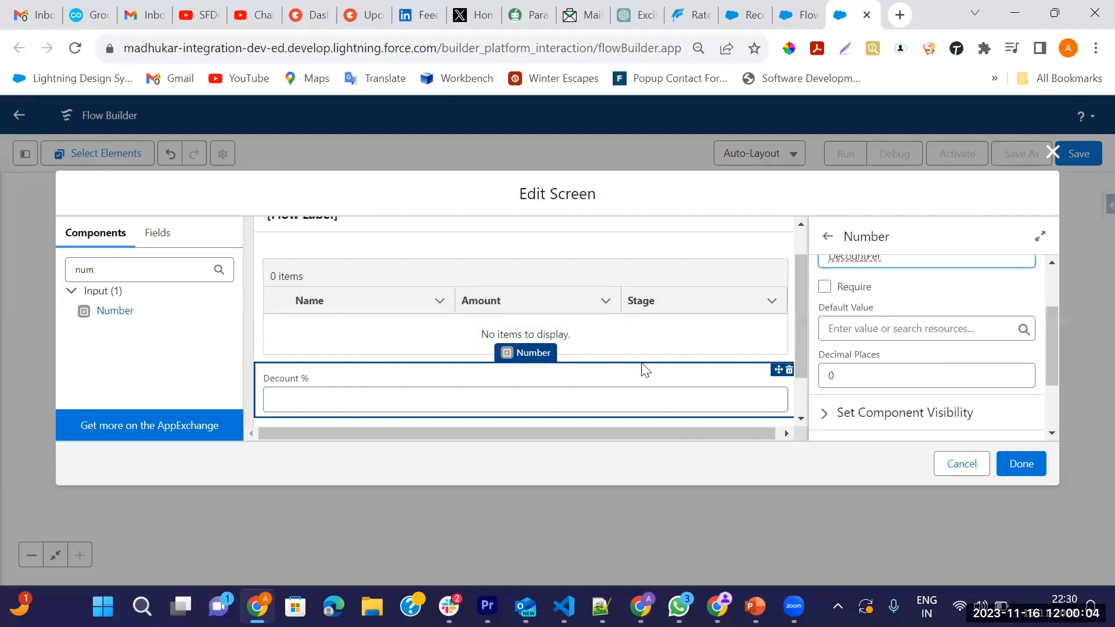
- Place a second Number input below Decount % and label it "Discount Amount", keeping the API name derived from the label
left_click(650, 345)
scroll(388, 400, "down", 1)
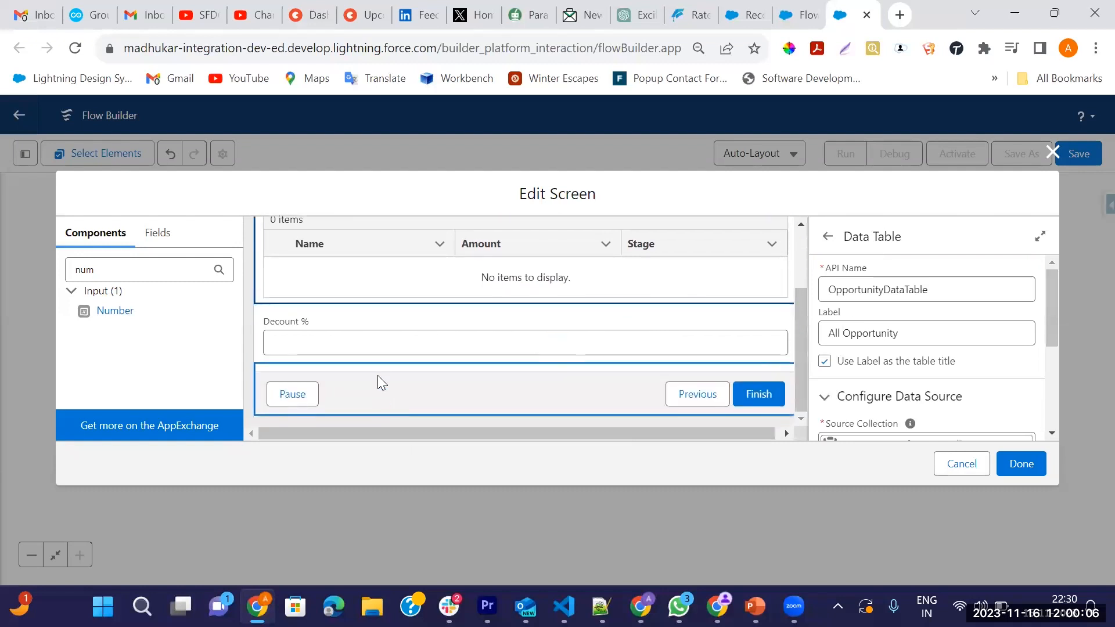
left_click_drag(104, 316, 286, 368)
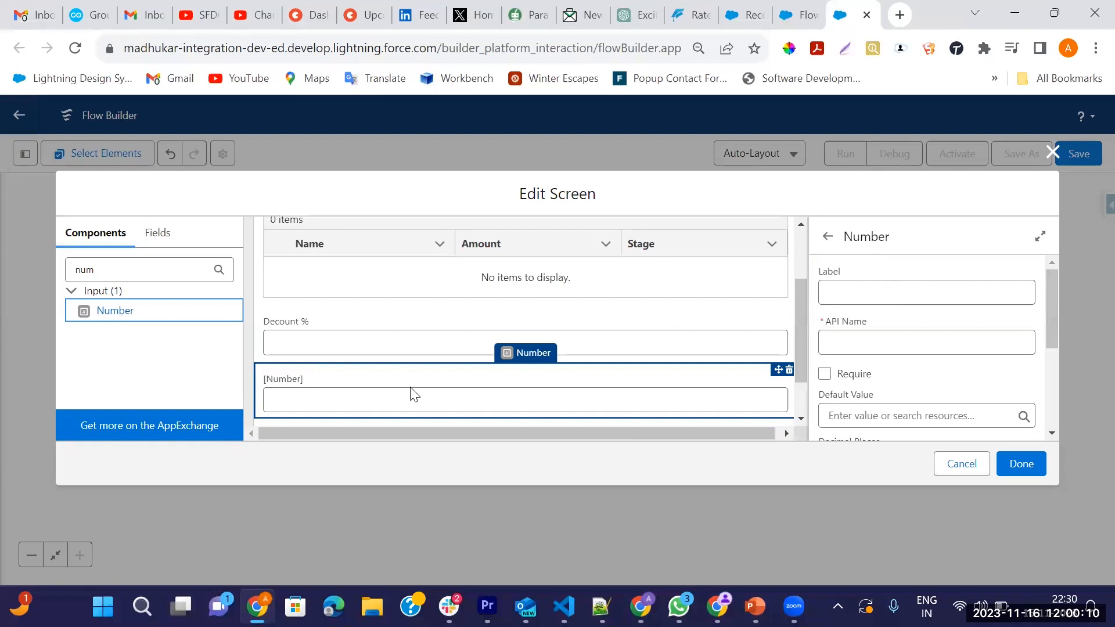
scroll(410, 327, "down", 1)
left_click(855, 296)
type("D")
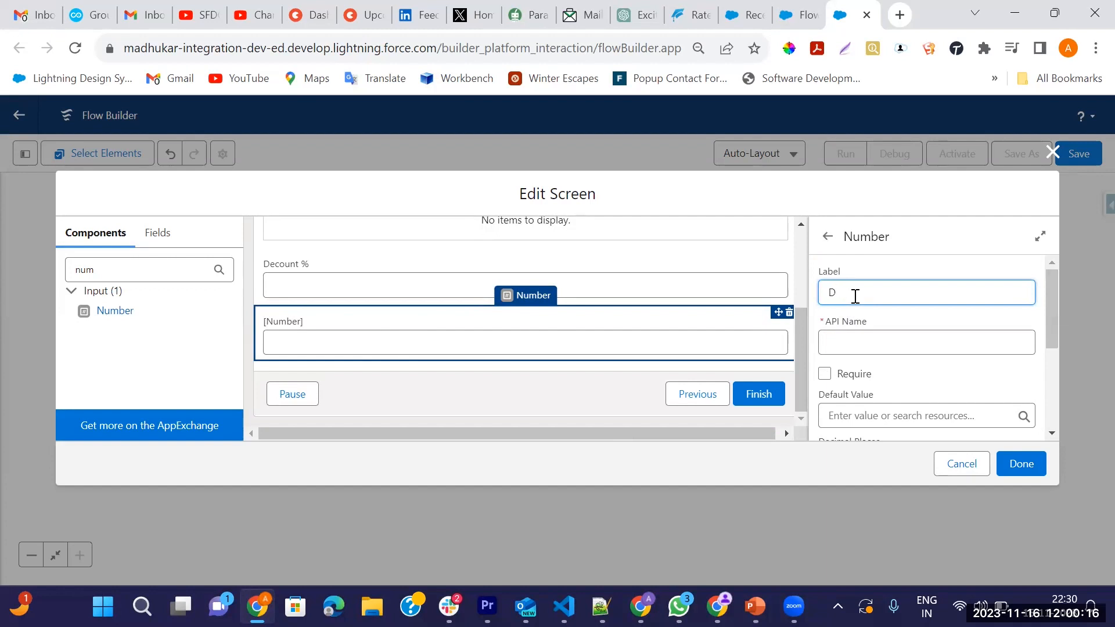
type("oscount Amount")
left_click(870, 346)
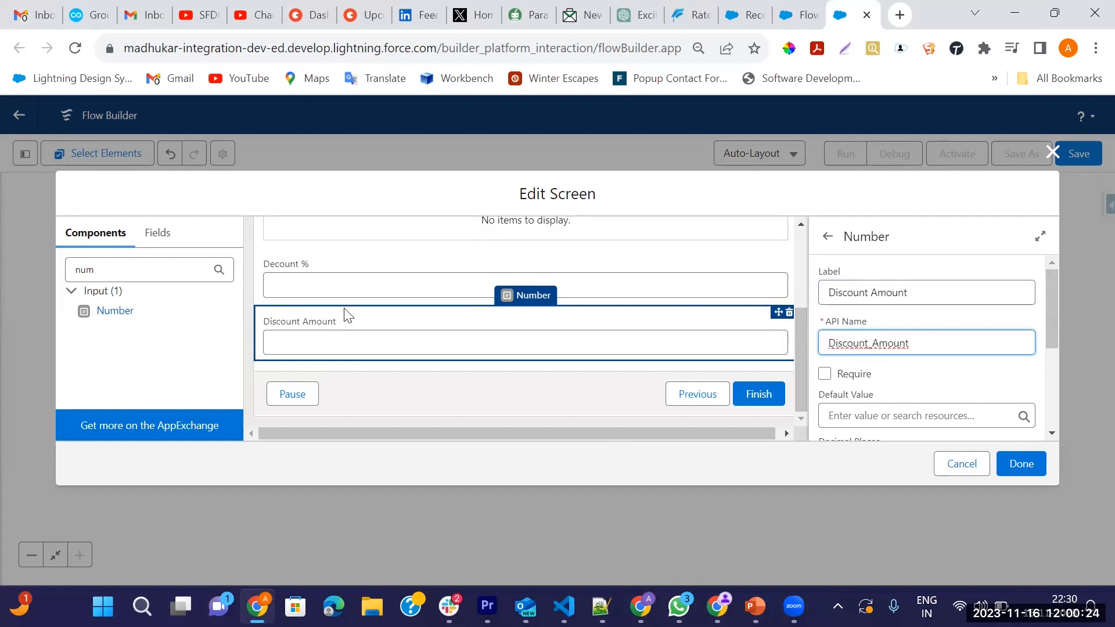
- Correct the first Number input's label to "Discount %" and its API name to DiscountPer
left_click(309, 285)
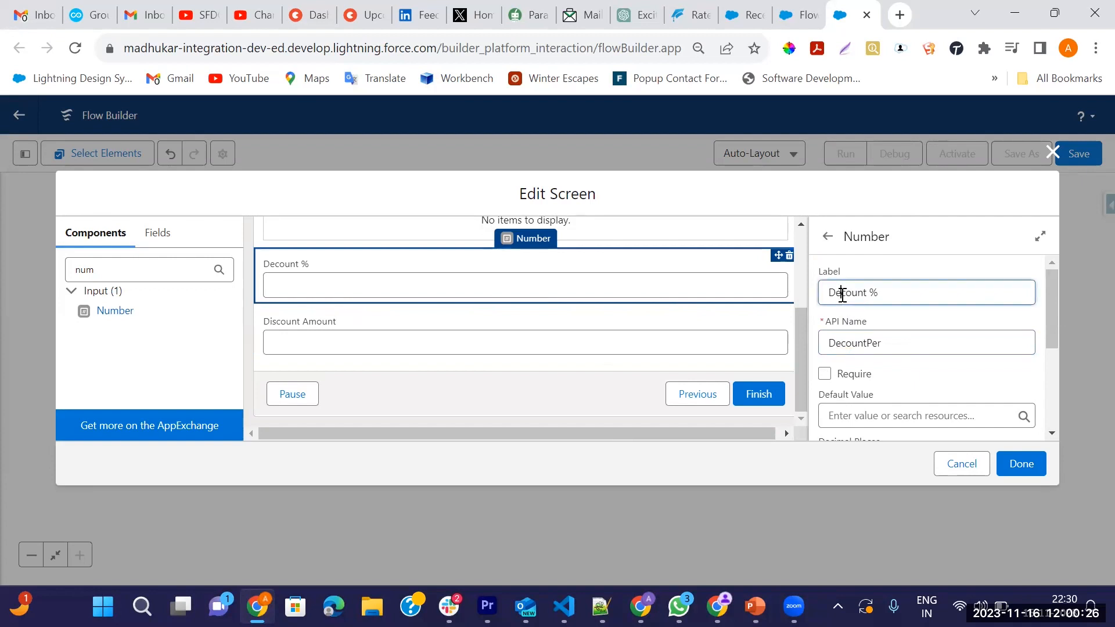
key("BackSpace")
type("i")
left_click(841, 343)
key("BackSpace")
type("i")
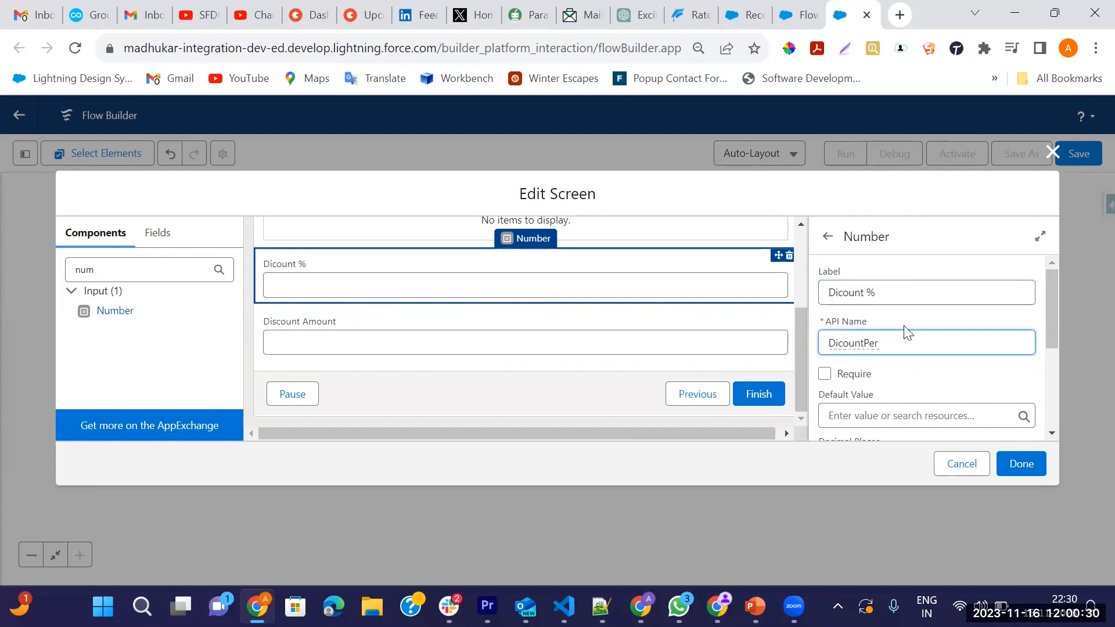
left_click(841, 293)
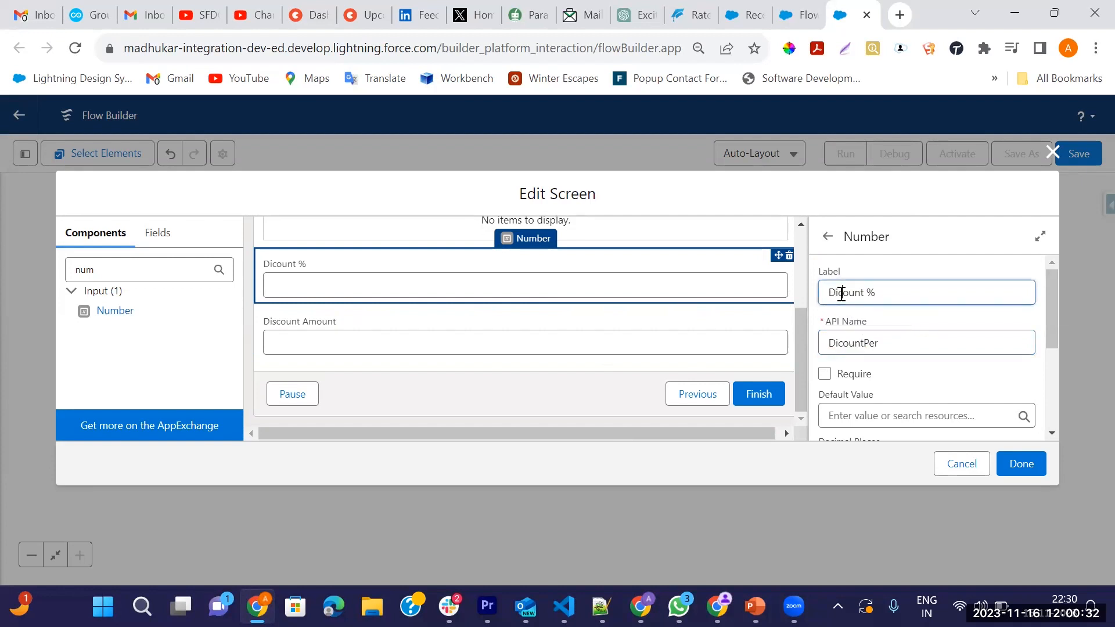
type("s")
key("BackSpace")
type("s")
left_click(842, 344)
type("s")
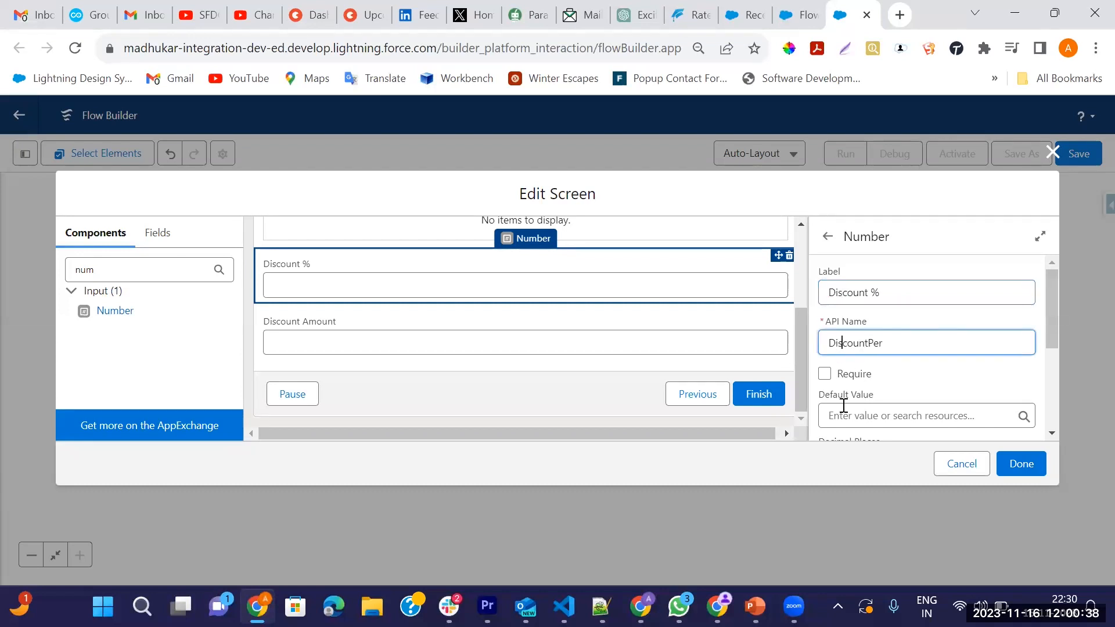
- Place a third Number input below Discount Amount and label it "Final Amount", keeping the API name derived from the label
left_click(362, 347)
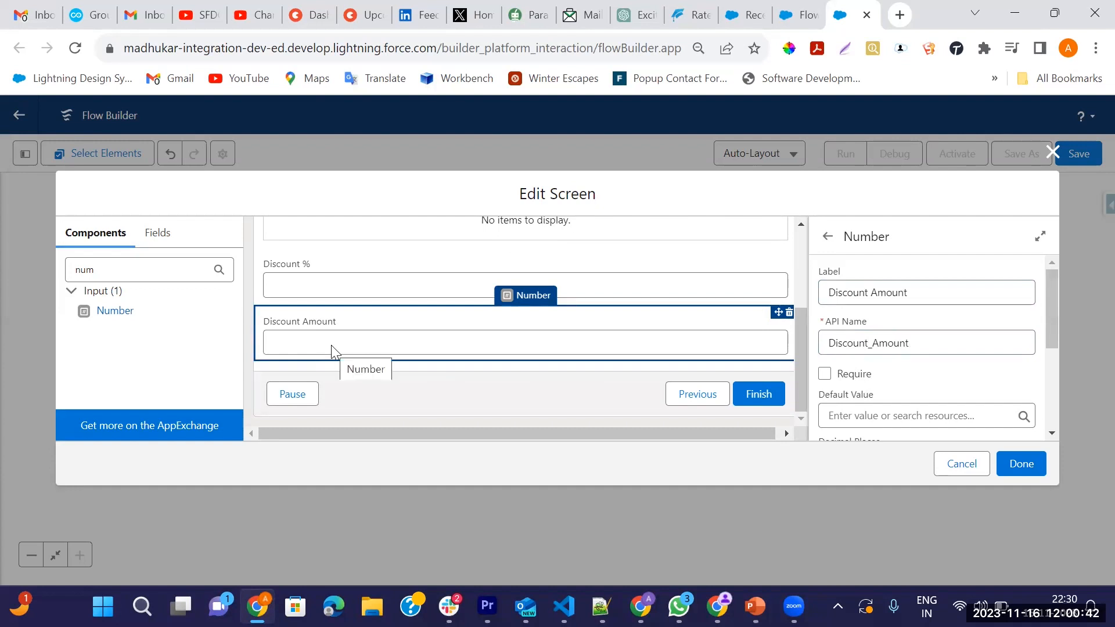
left_click_drag(115, 313, 302, 371)
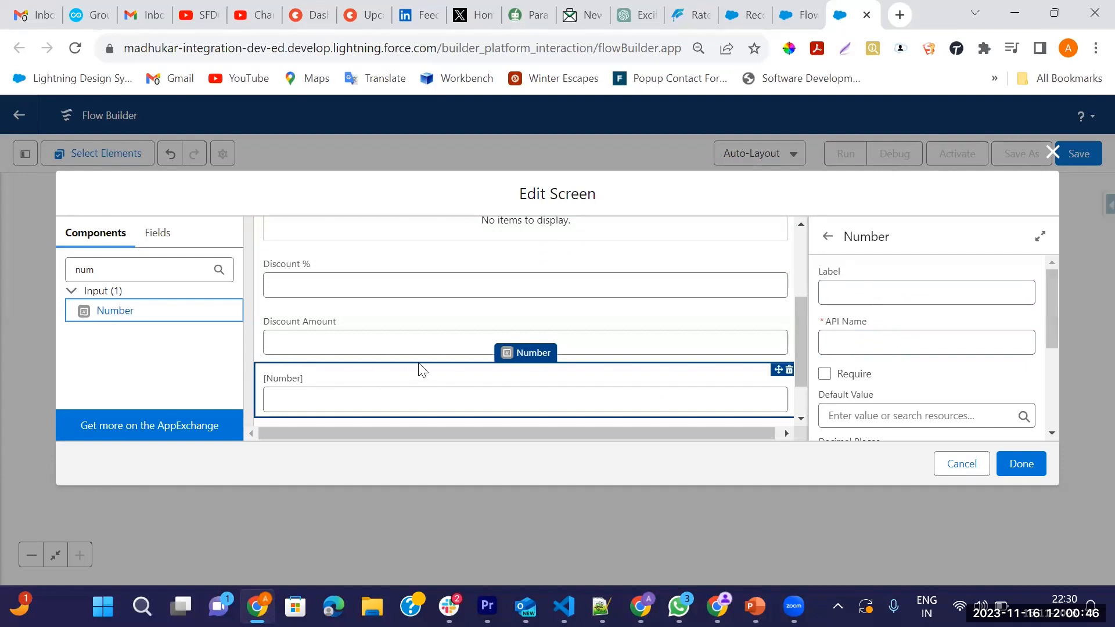
left_click(870, 292)
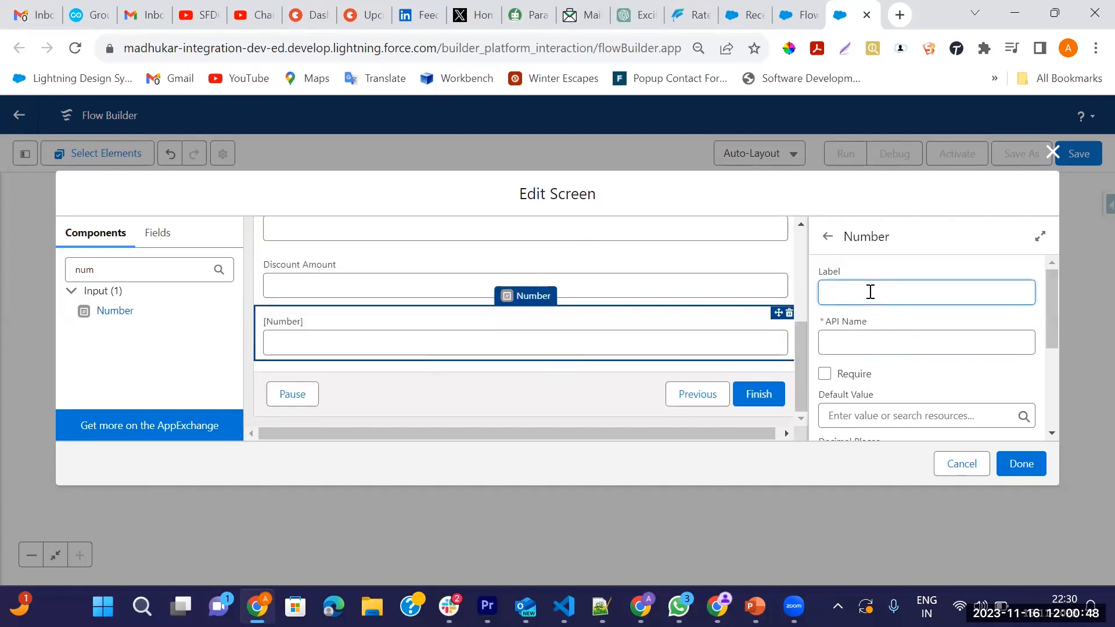
type("Final Amount")
key("Tab")
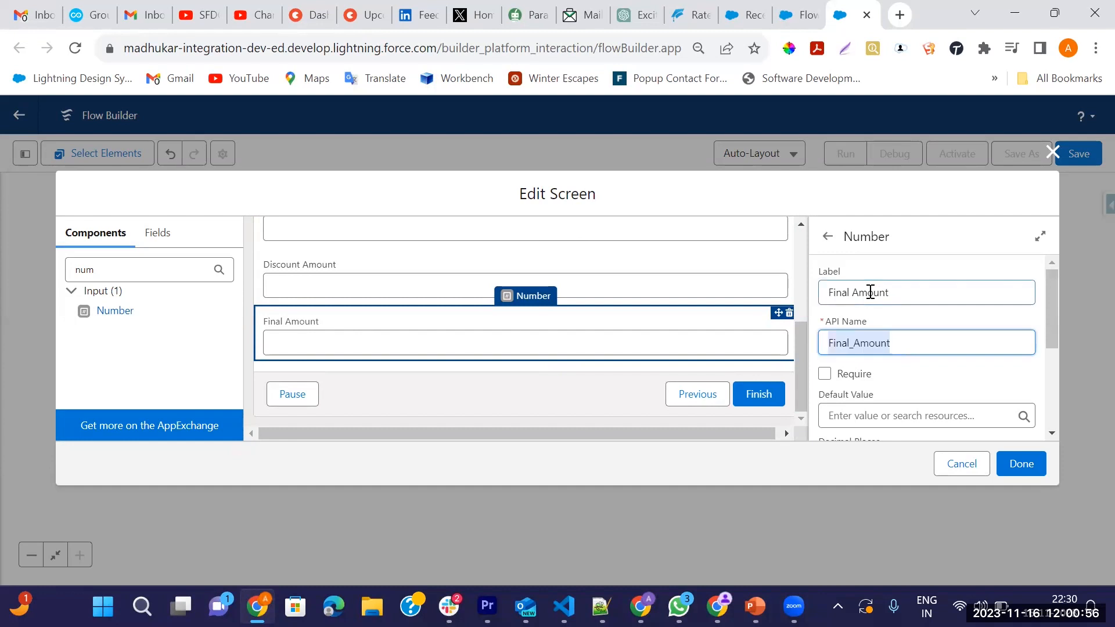
scroll(294, 366, "up", 5)
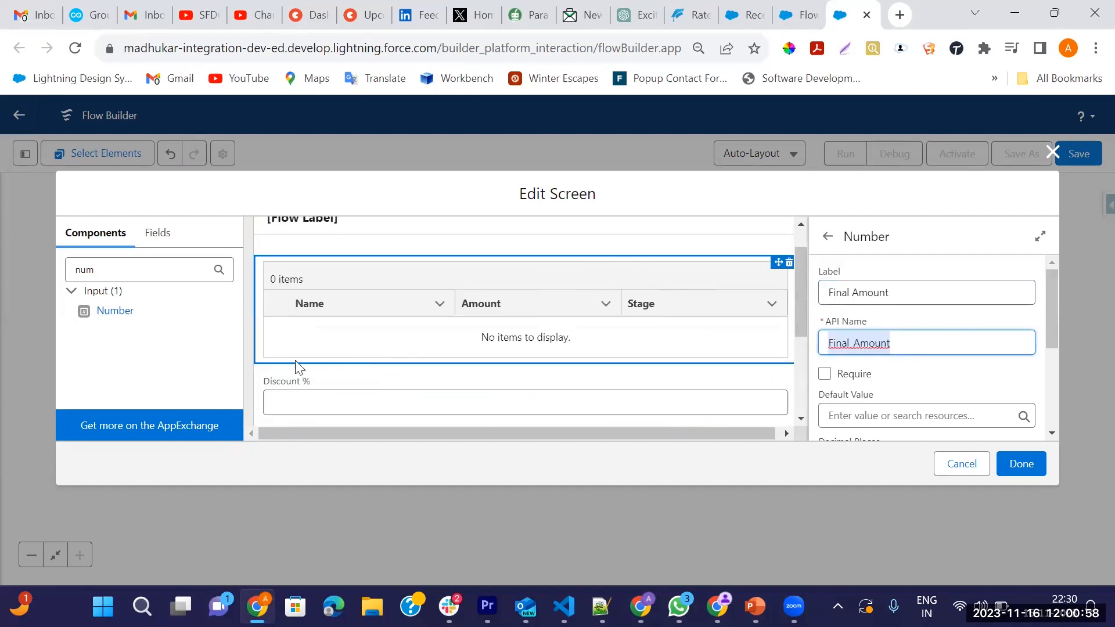
scroll(274, 291, "down", 5)
scroll(311, 314, "up", 2)
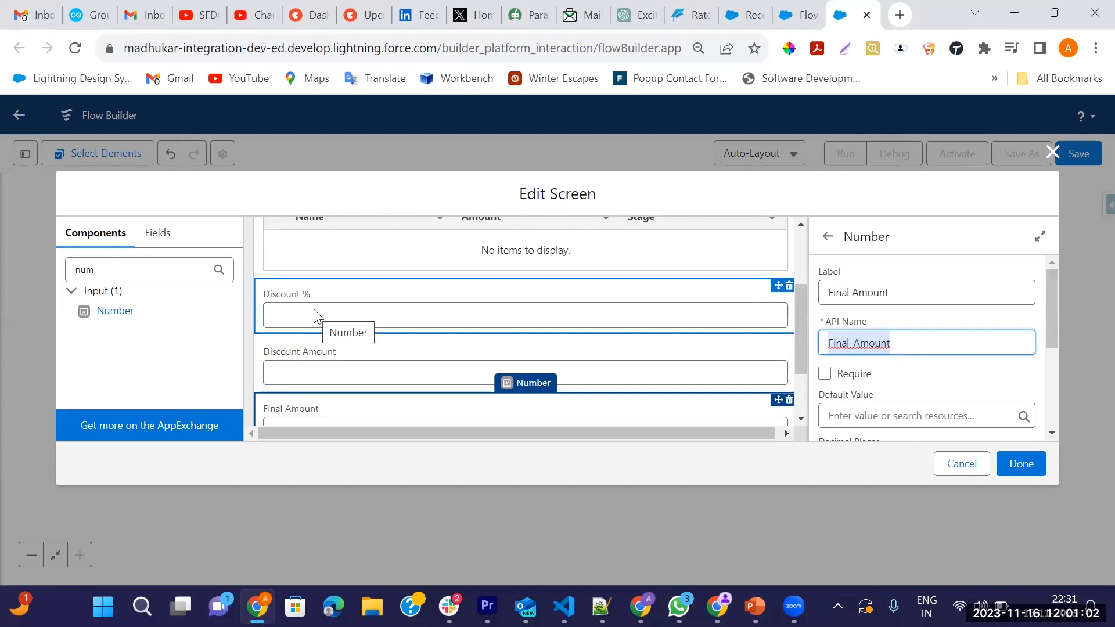
scroll(316, 317, "up", 2)
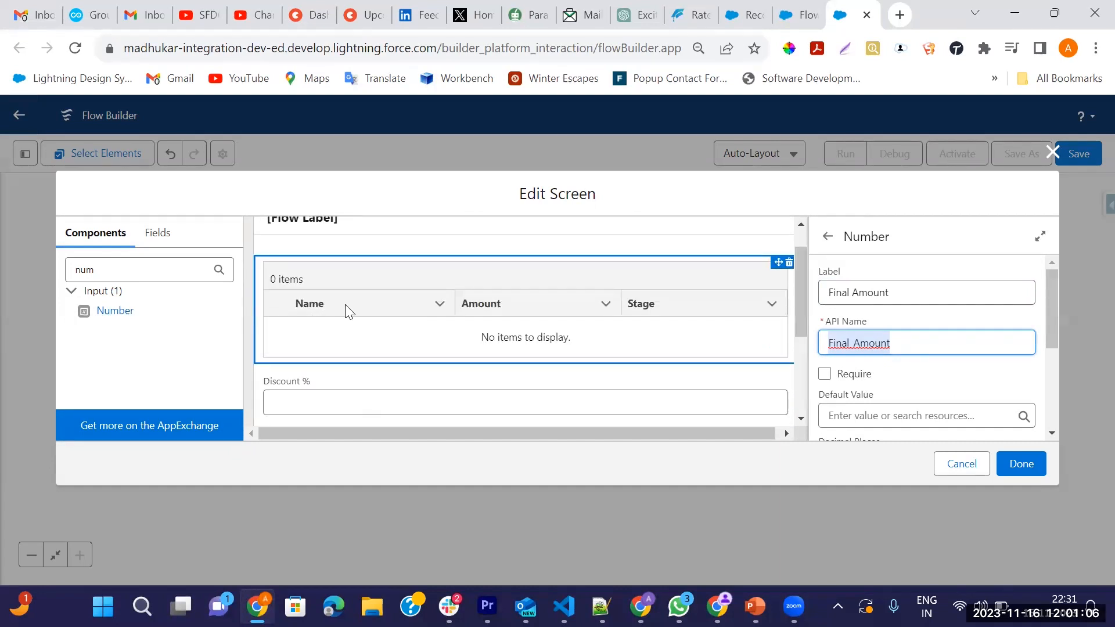
scroll(342, 313, "down", 2)
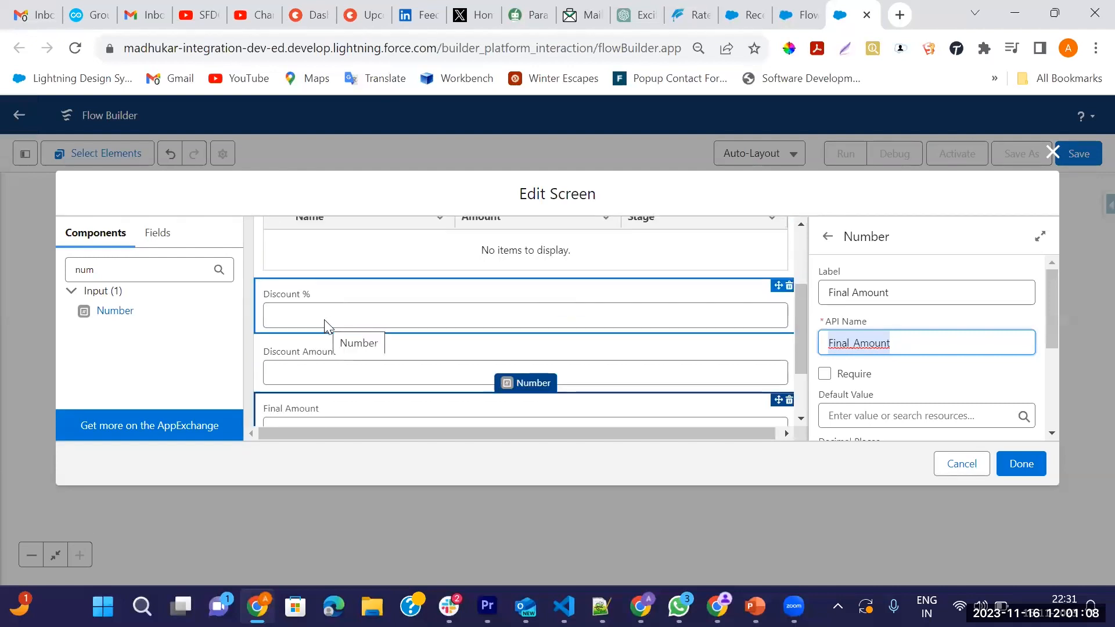
- Create a new resource of type Formula for the Discount Amount input's default value
scroll(325, 322, "down", 2)
left_click(309, 281)
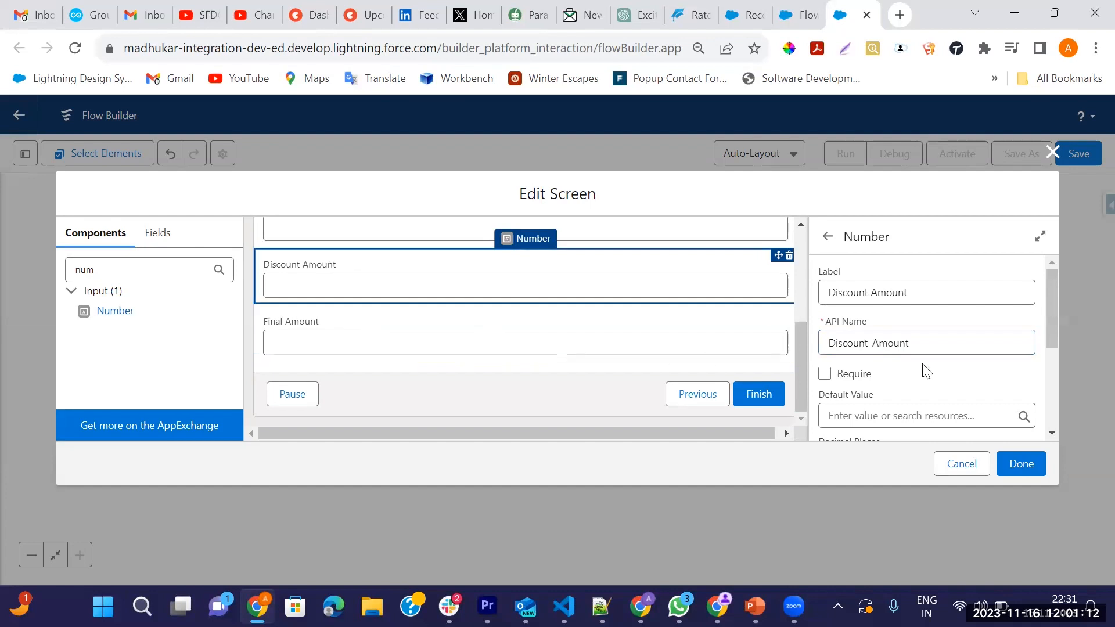
scroll(915, 349, "down", 2)
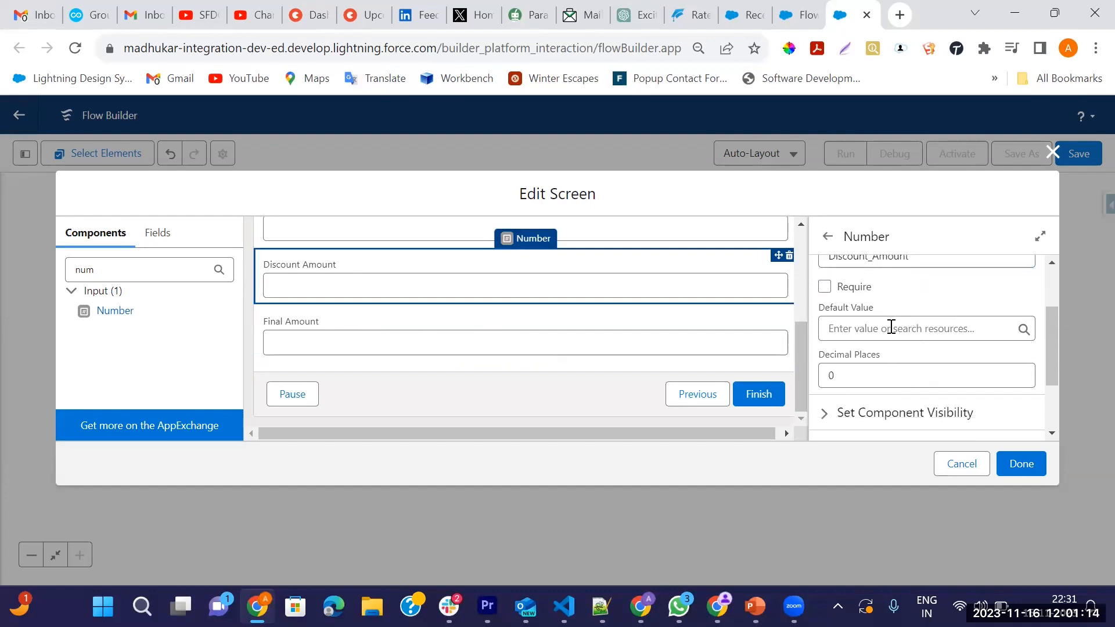
left_click(891, 327)
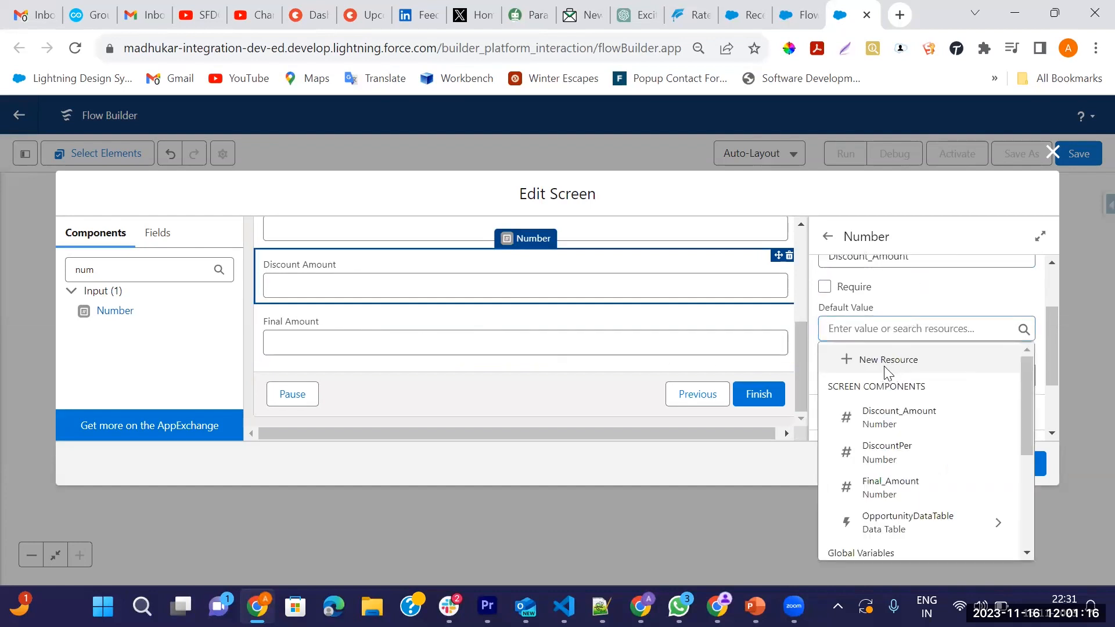
left_click(885, 366)
left_click(401, 276)
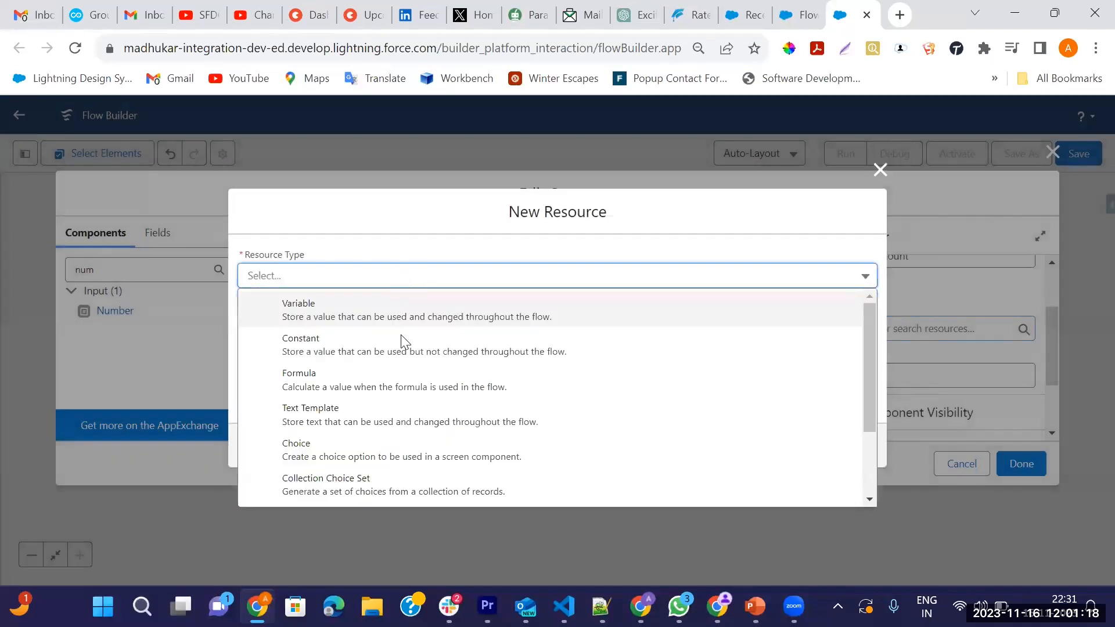
left_click(298, 384)
- Give the new formula the API name DiscountAmountFormula and set its data type to Number
left_click(279, 282)
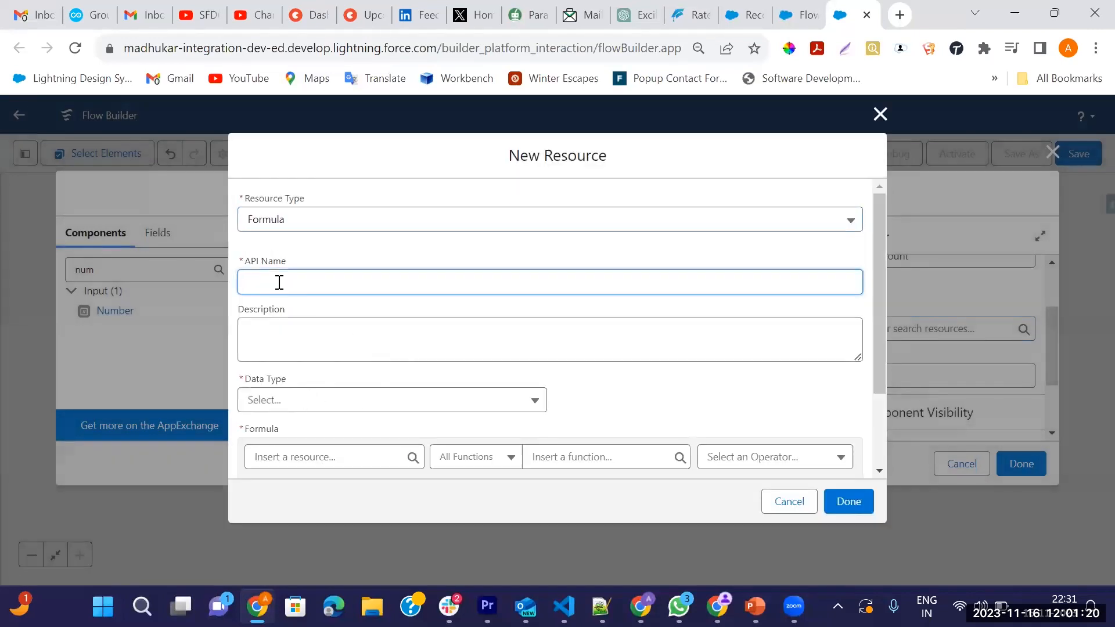
type("Do")
type("scoun")
type("tAmount")
type("Formula")
key("Tab")
scroll(444, 376, "down", 2)
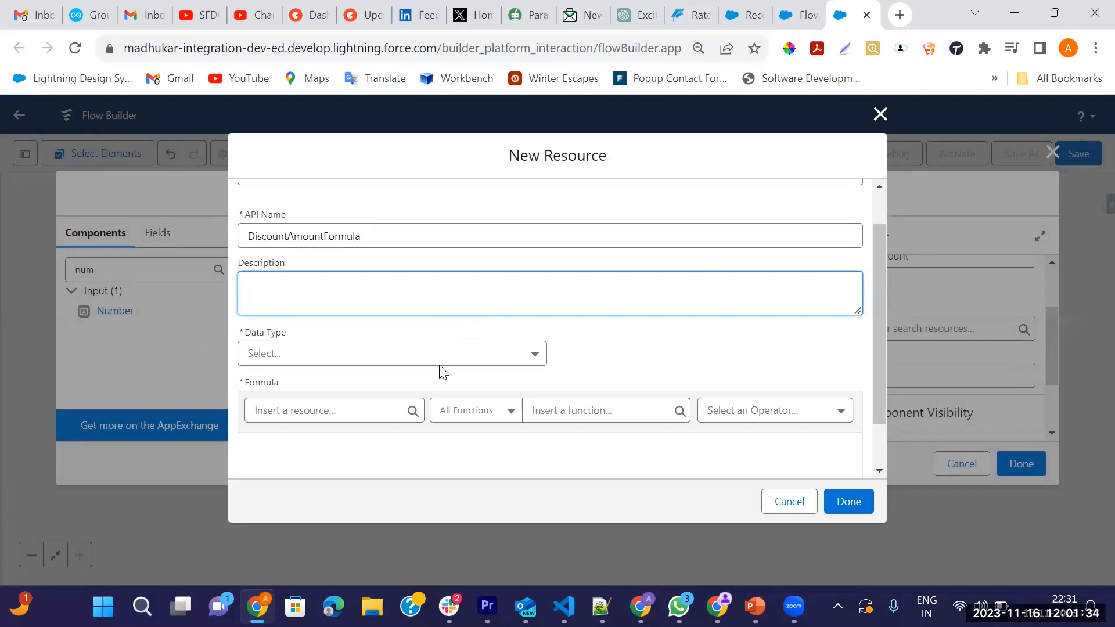
left_click(392, 302)
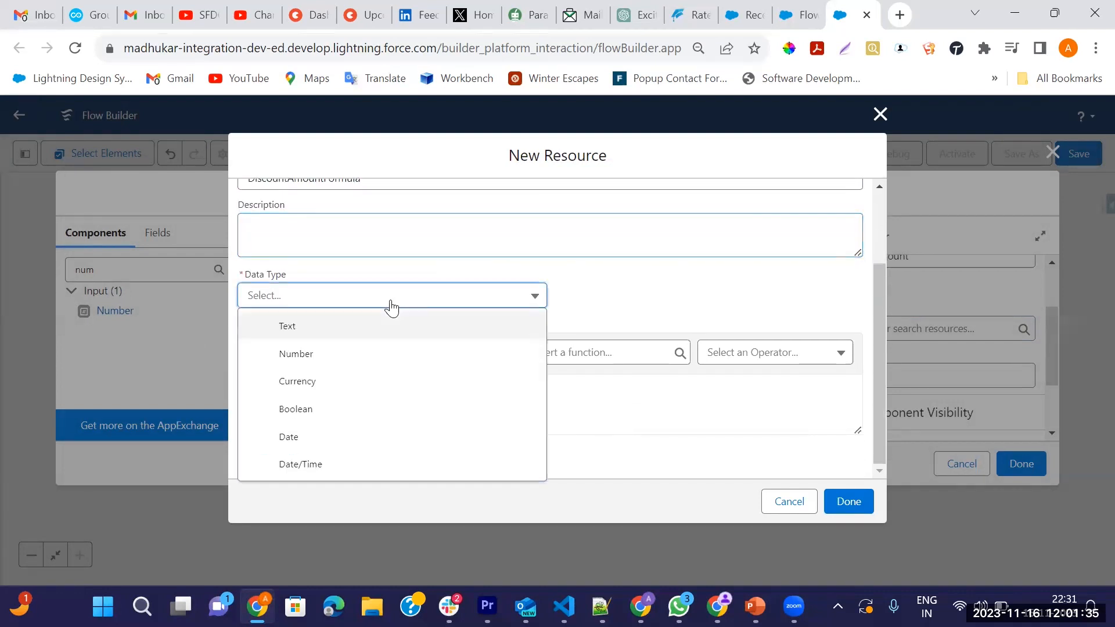
left_click(308, 357)
- Insert the Amount of OpportunityDataTable's first selected row into the formula
scroll(319, 348, "down", 1)
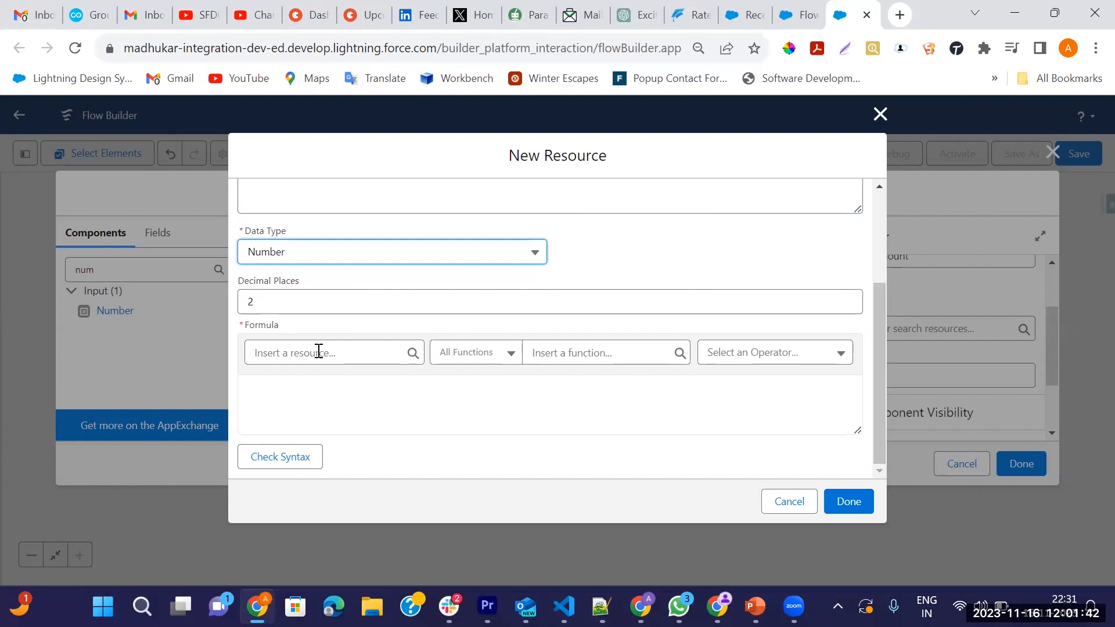
left_click(353, 362)
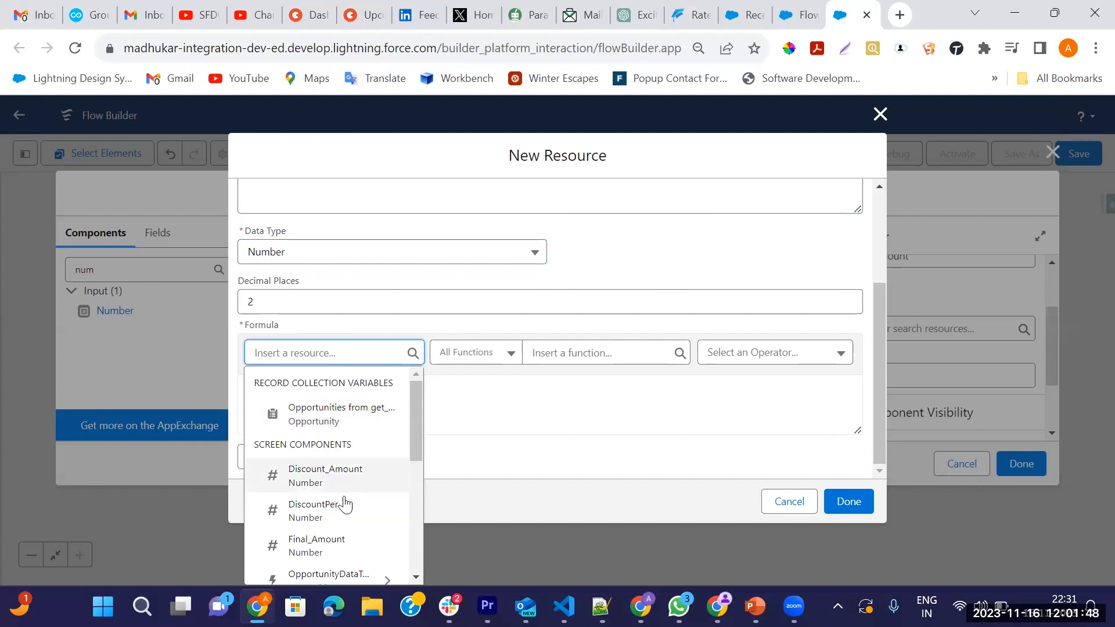
scroll(347, 523, "down", 2)
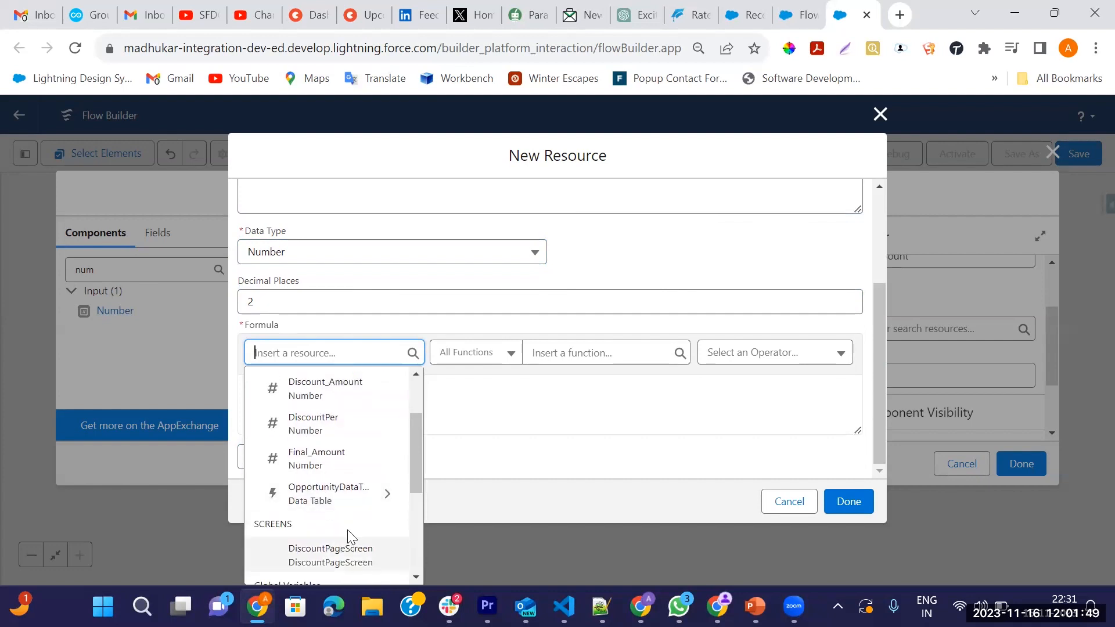
left_click(357, 497)
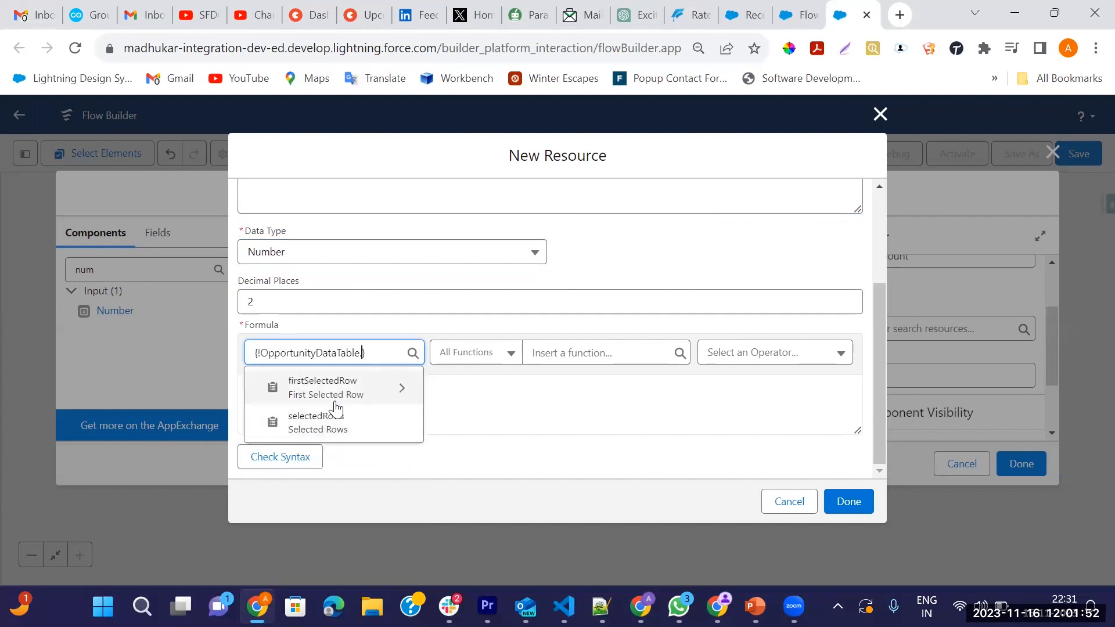
left_click(379, 395)
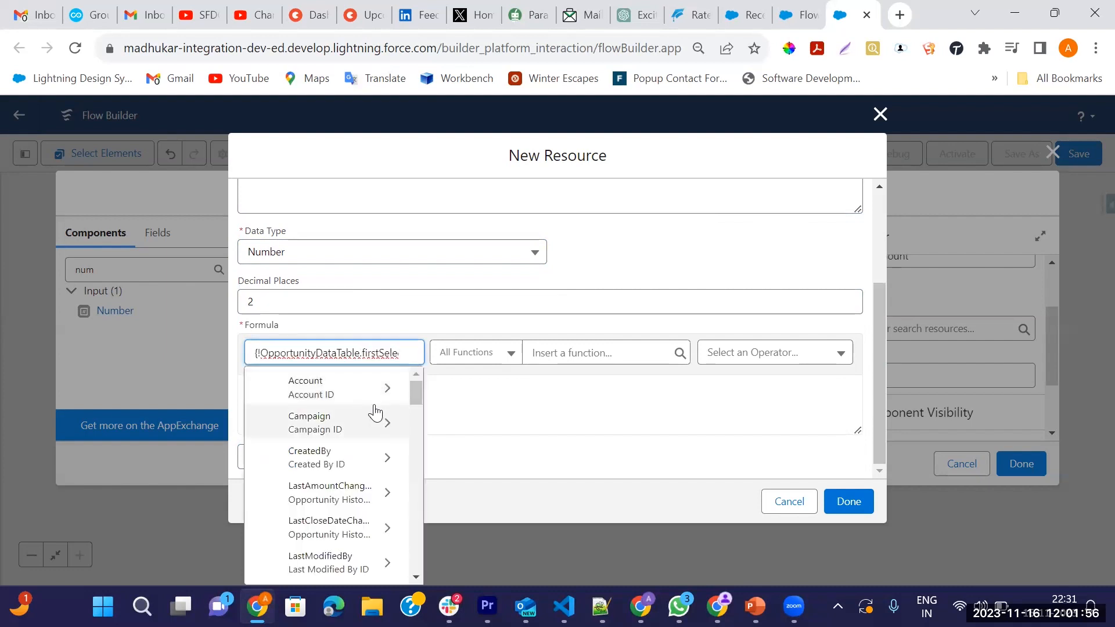
type("Amou")
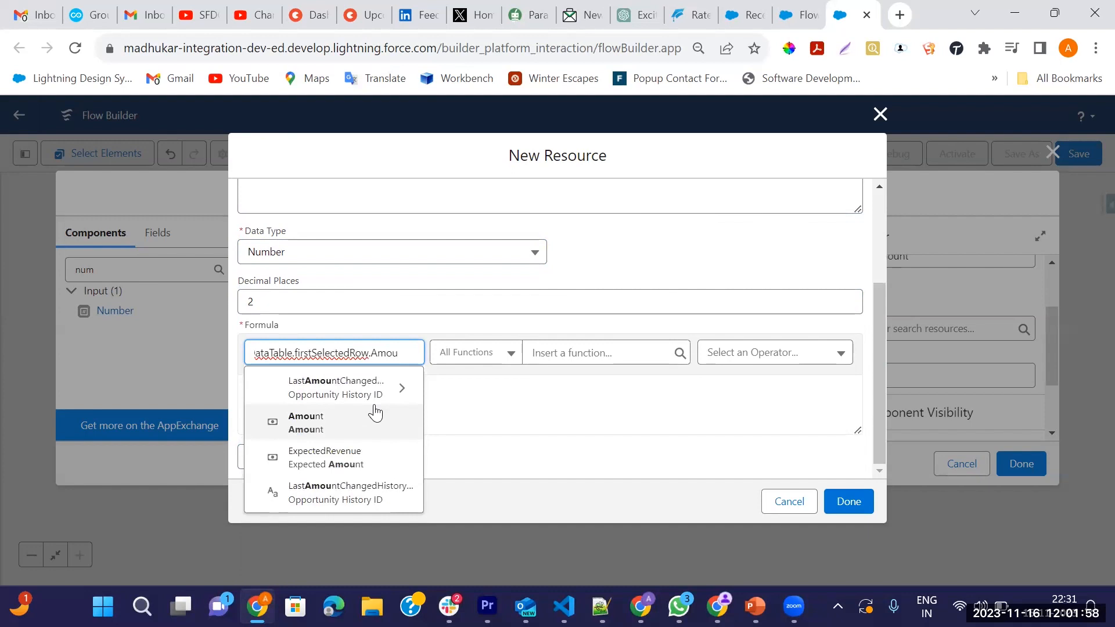
left_click(321, 426)
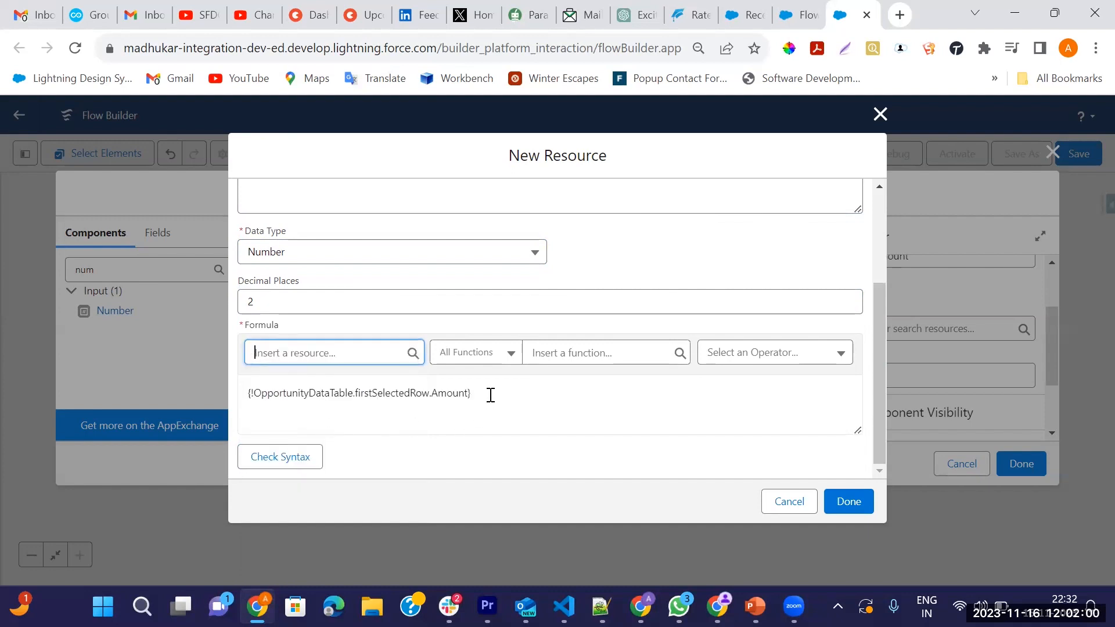
- Multiply the selected row's Amount by the DiscountPer screen component in the formula
left_click(499, 414)
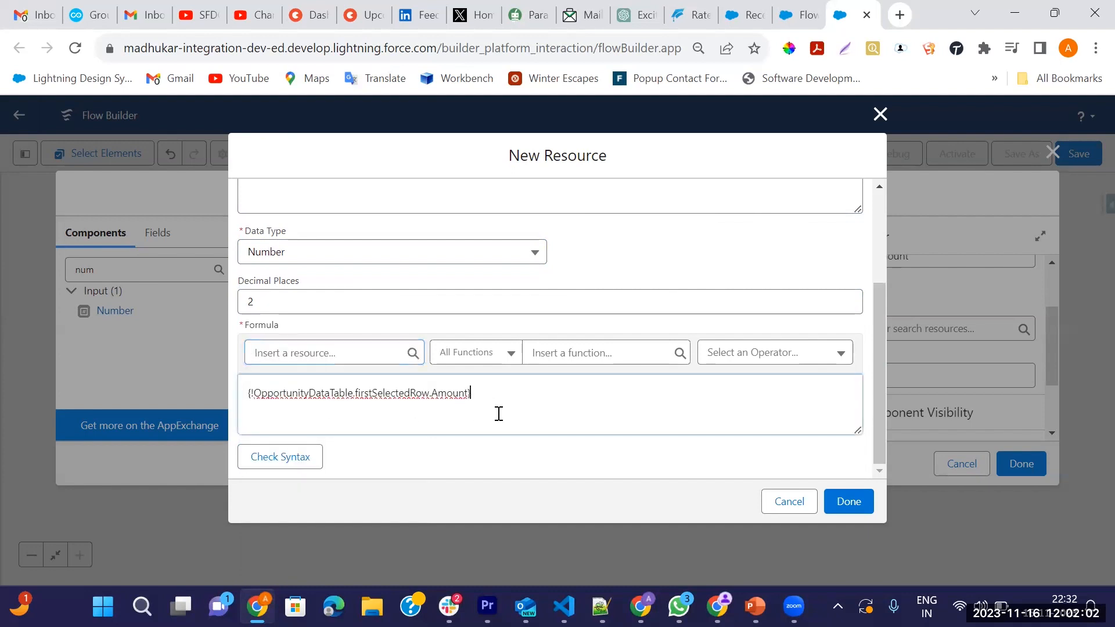
type("*")
left_click(365, 354)
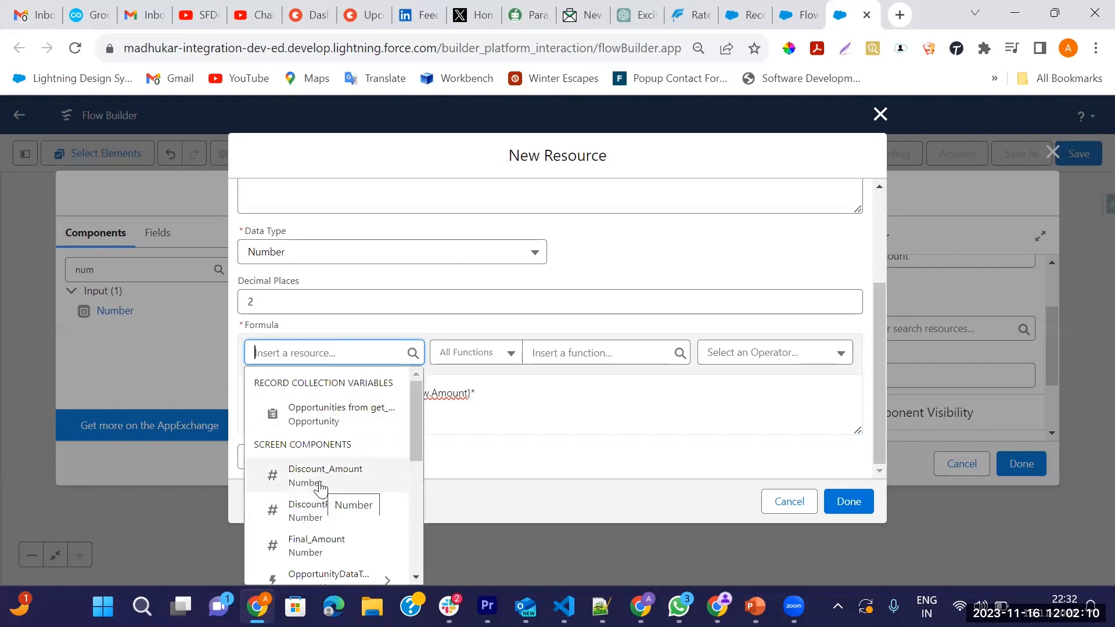
left_click(319, 517)
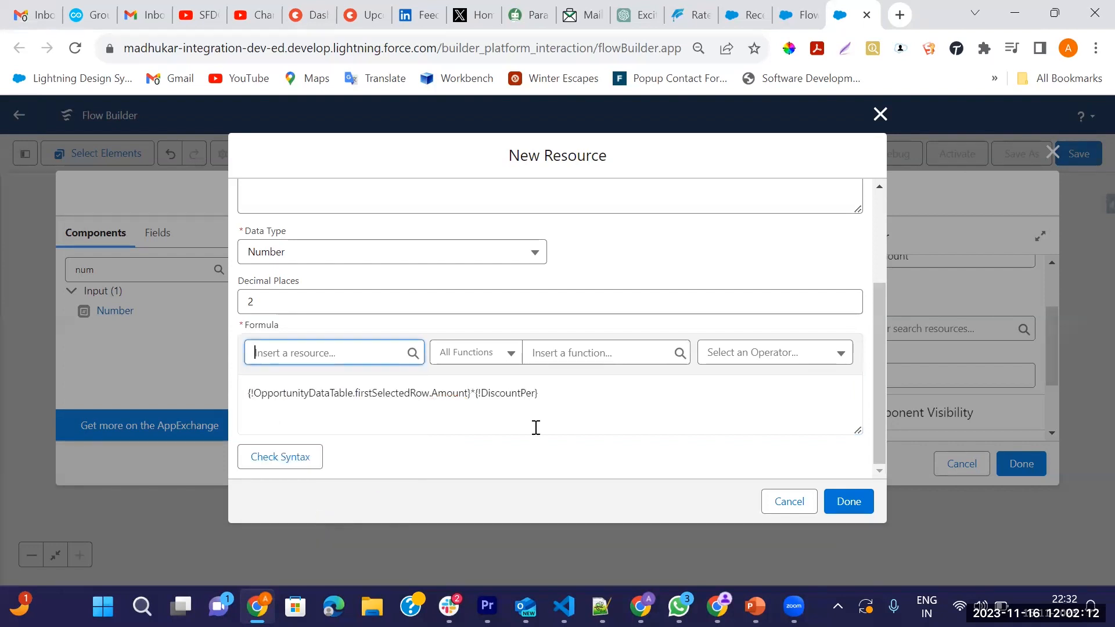
- Enclose the product in parentheses, divide it by 100, check the syntax and save the formula as Discount Amount's default value
left_click(550, 393)
type(")")
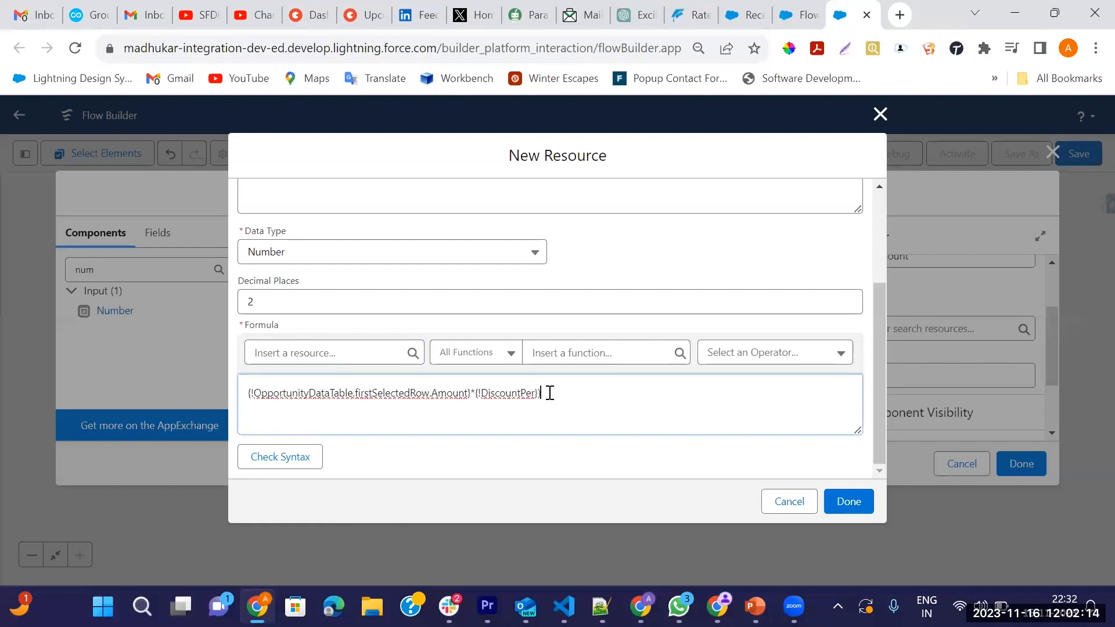
left_click(250, 395)
type("(")
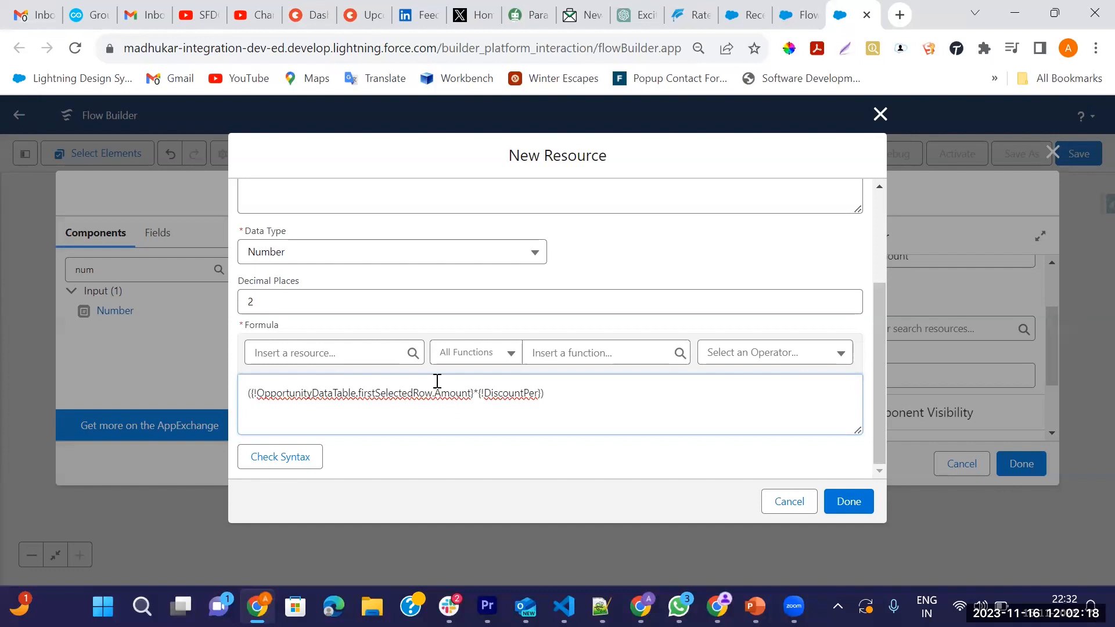
type("/100")
left_click(303, 463)
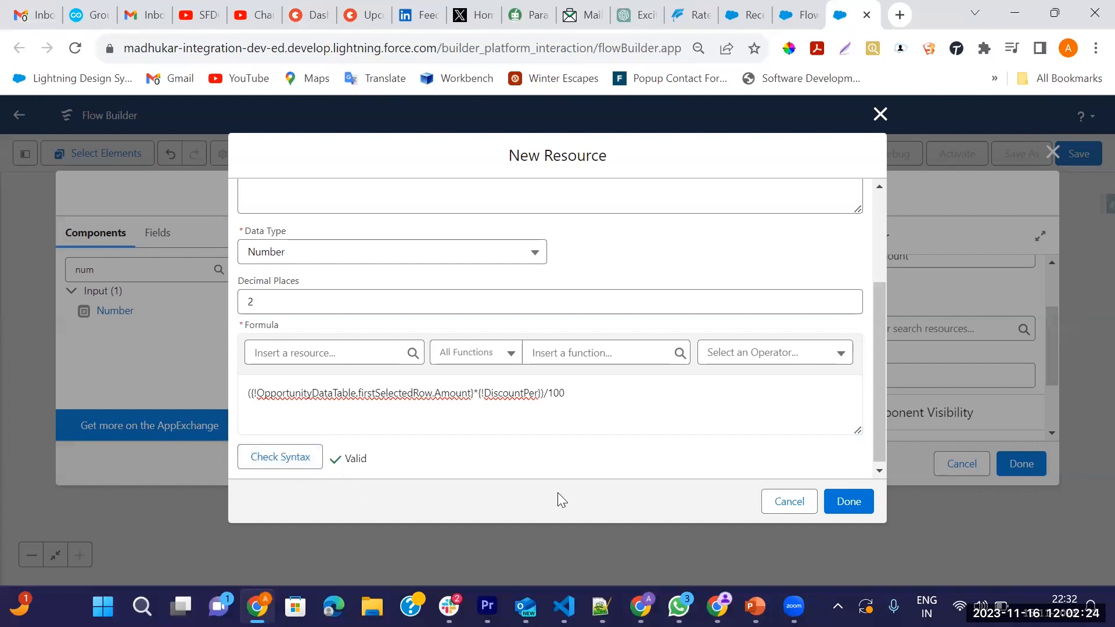
left_click(849, 501)
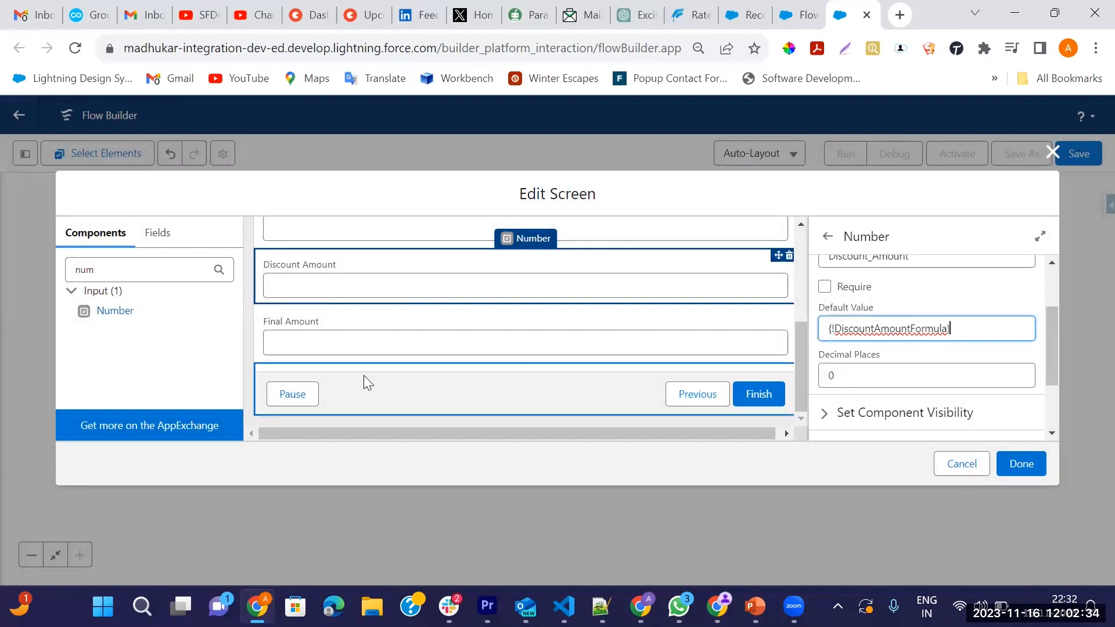
- Create a new Formula resource for the Final Amount component's default value
left_click(302, 340)
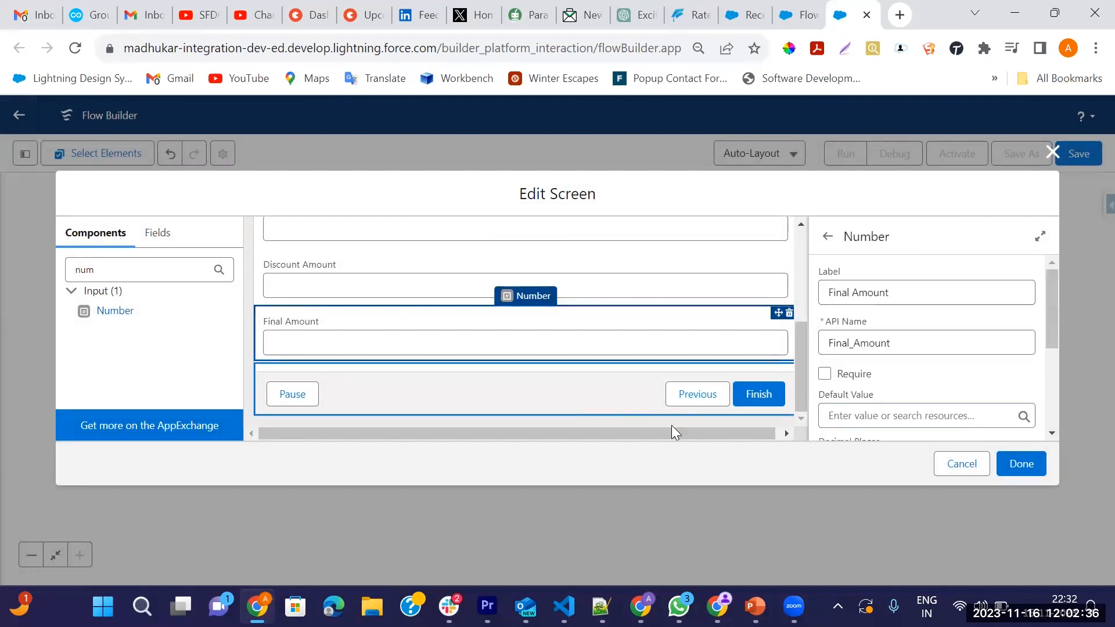
scroll(838, 373, "down", 2)
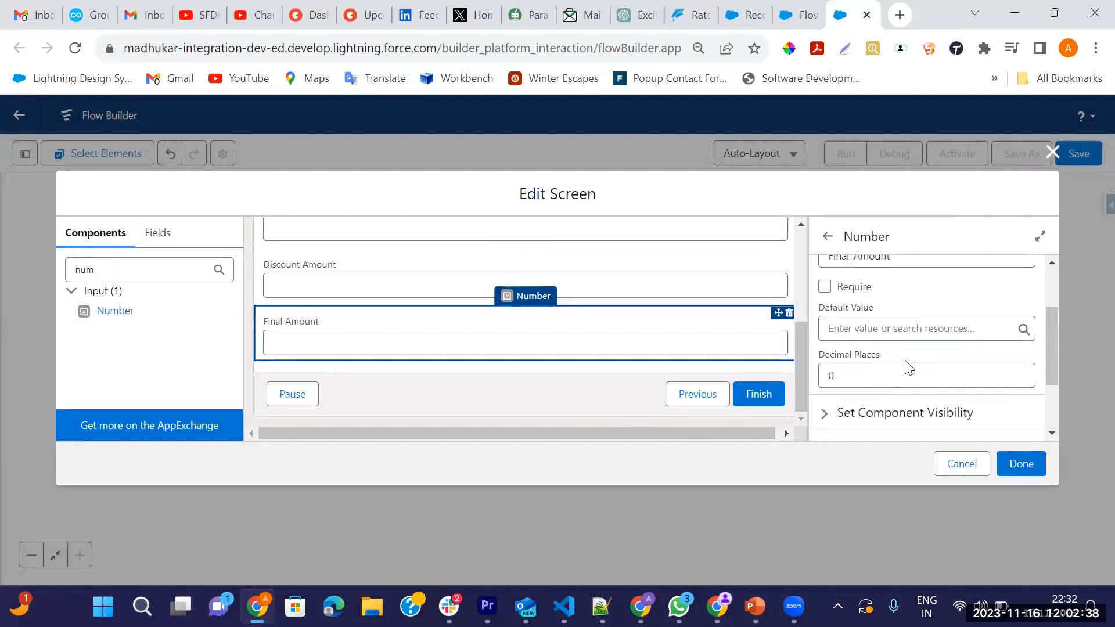
left_click(878, 327)
left_click(874, 359)
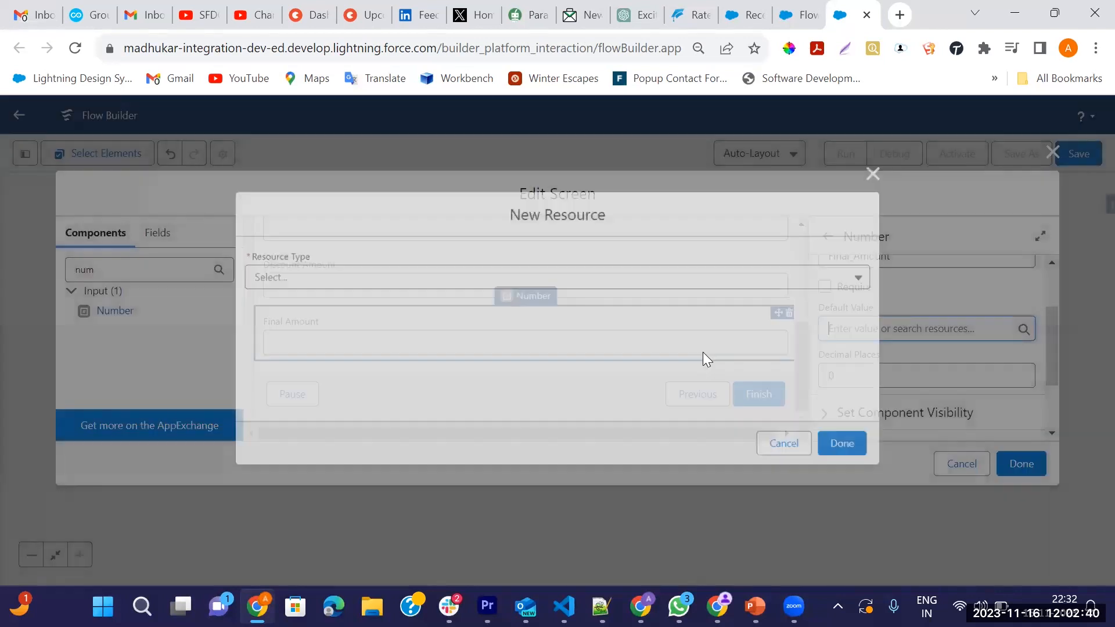
left_click(287, 285)
left_click(322, 383)
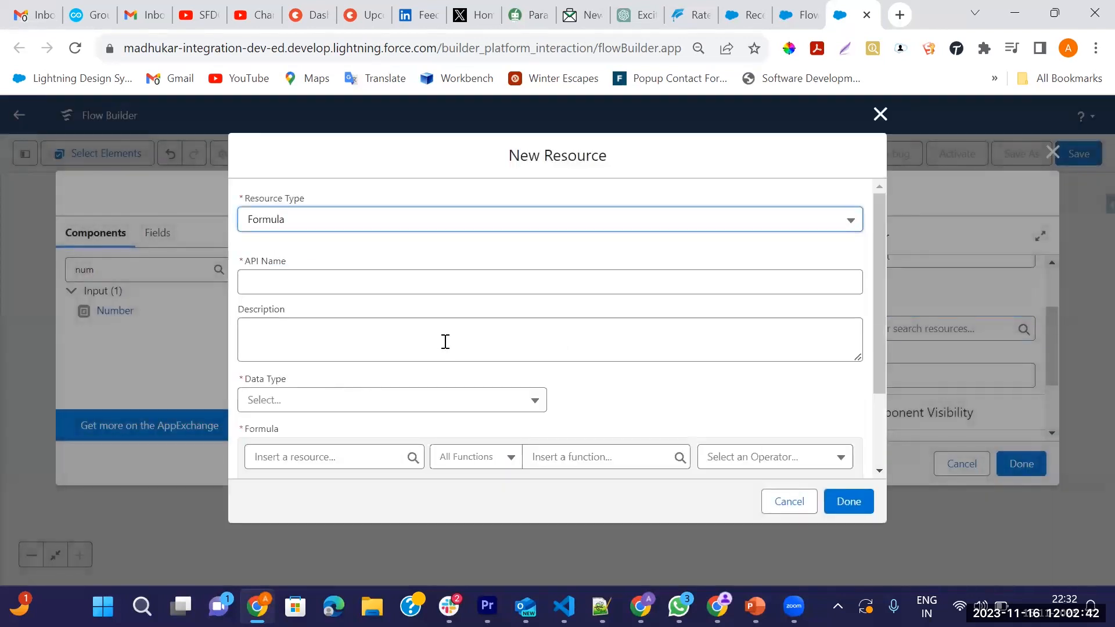
- Give the new formula the API name FinalOpportunityAmount and set its data type to Number
left_click(306, 286)
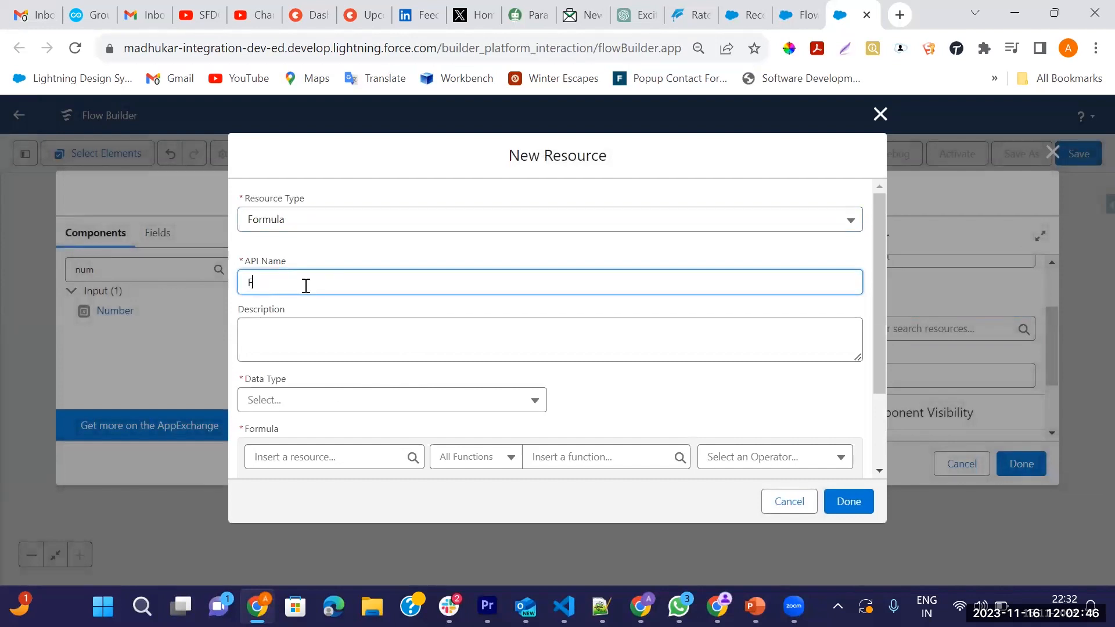
type("FinalOpportunityAm")
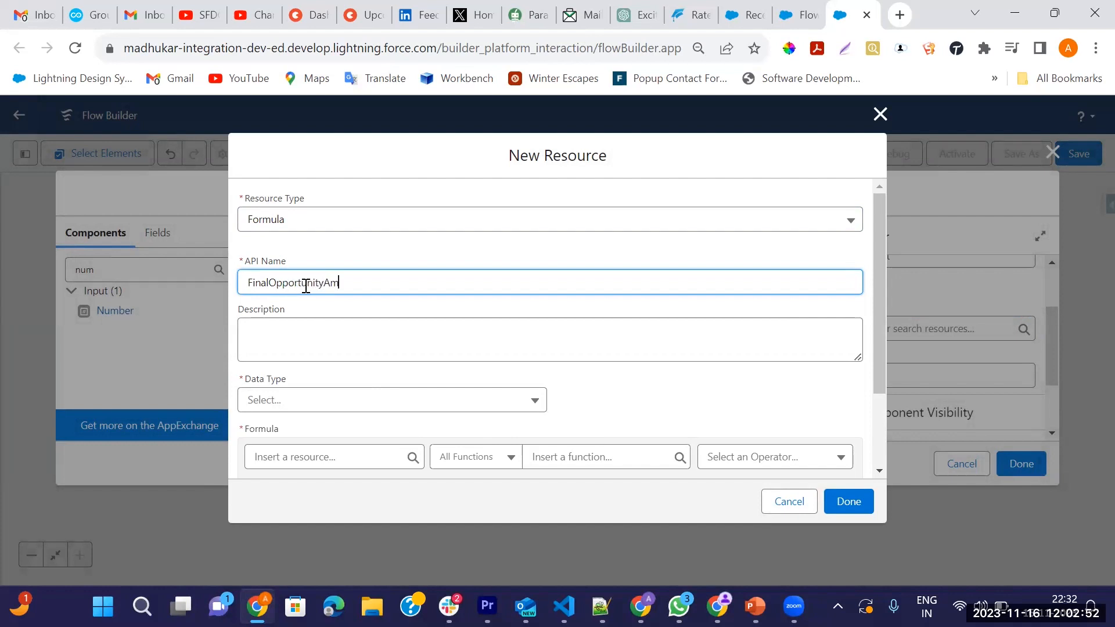
key("Tab")
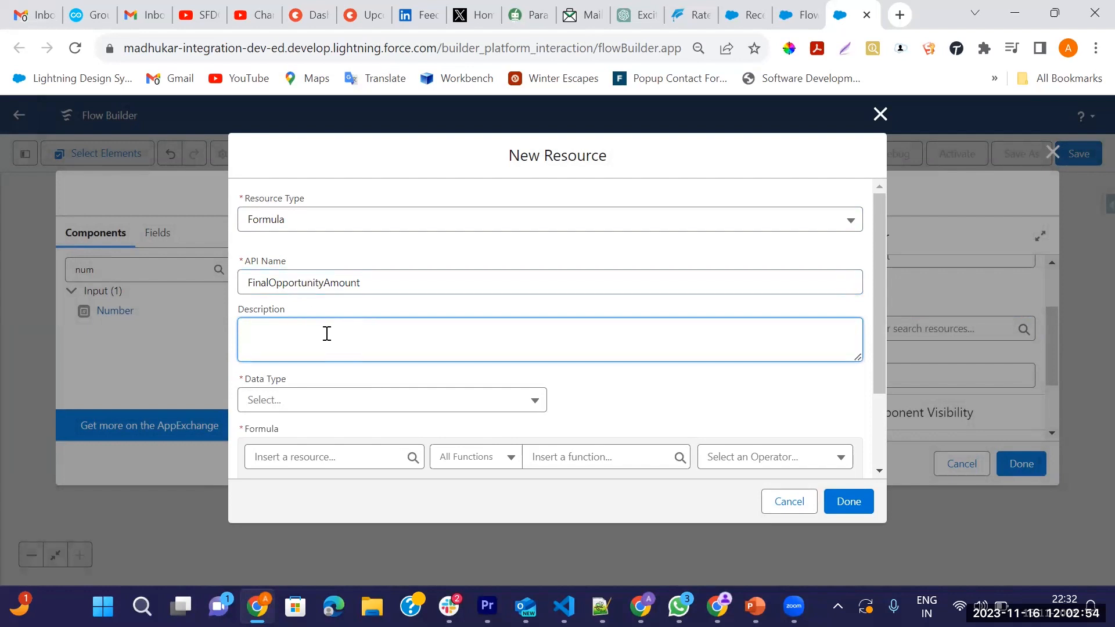
scroll(327, 334, "down", 2)
left_click(259, 314)
left_click(304, 373)
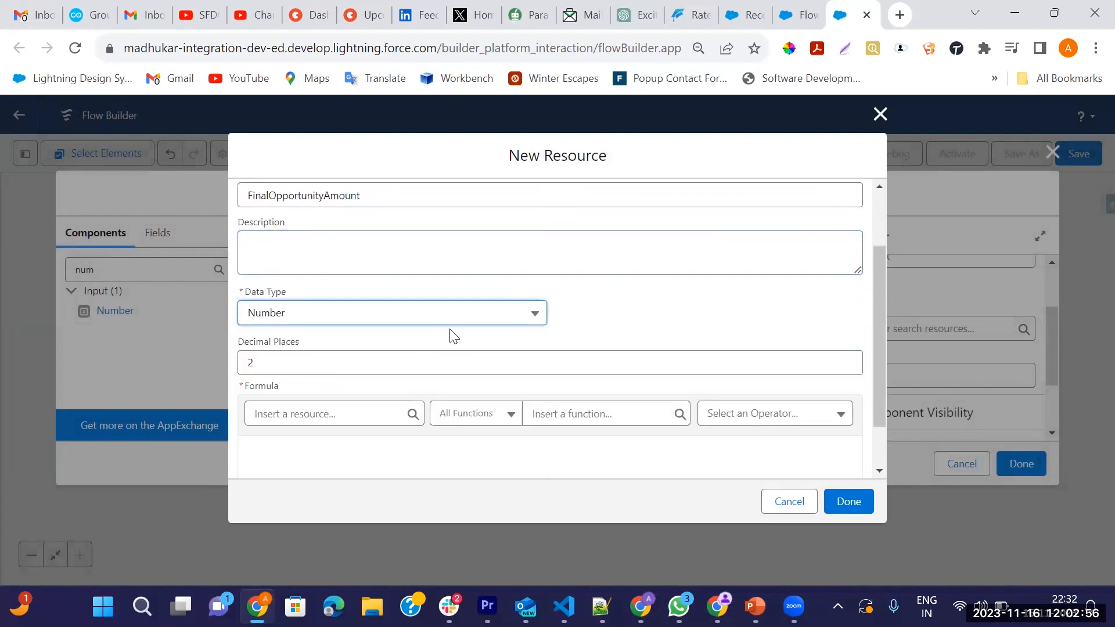
- Insert the Amount of OpportunityDataTable's first selected row into the FinalOpportunityAmount formula
scroll(459, 348, "down", 1)
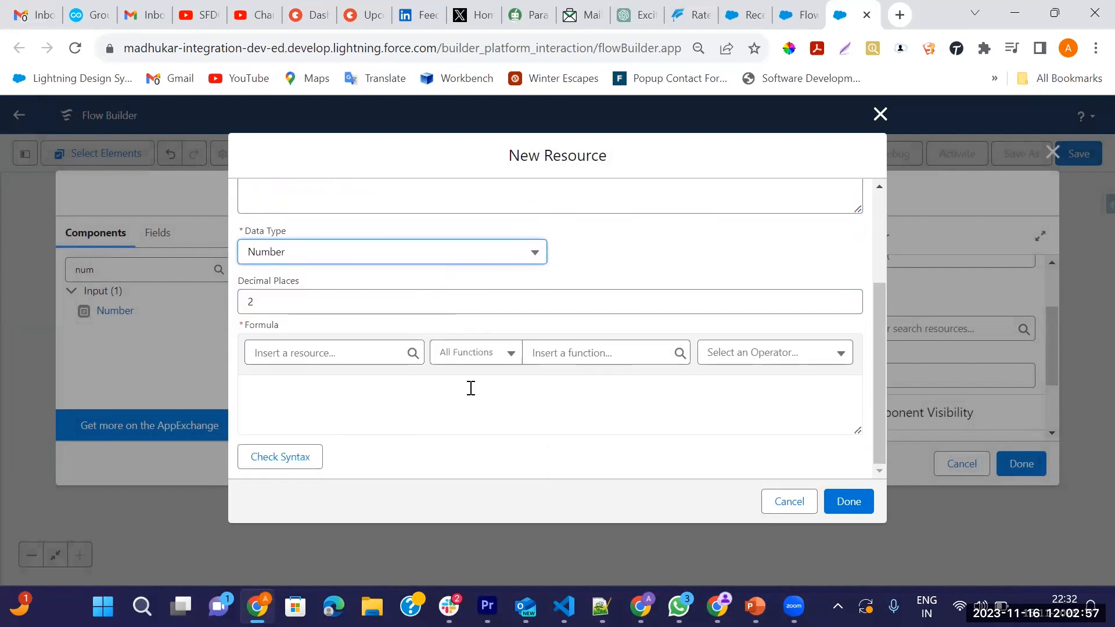
left_click(337, 350)
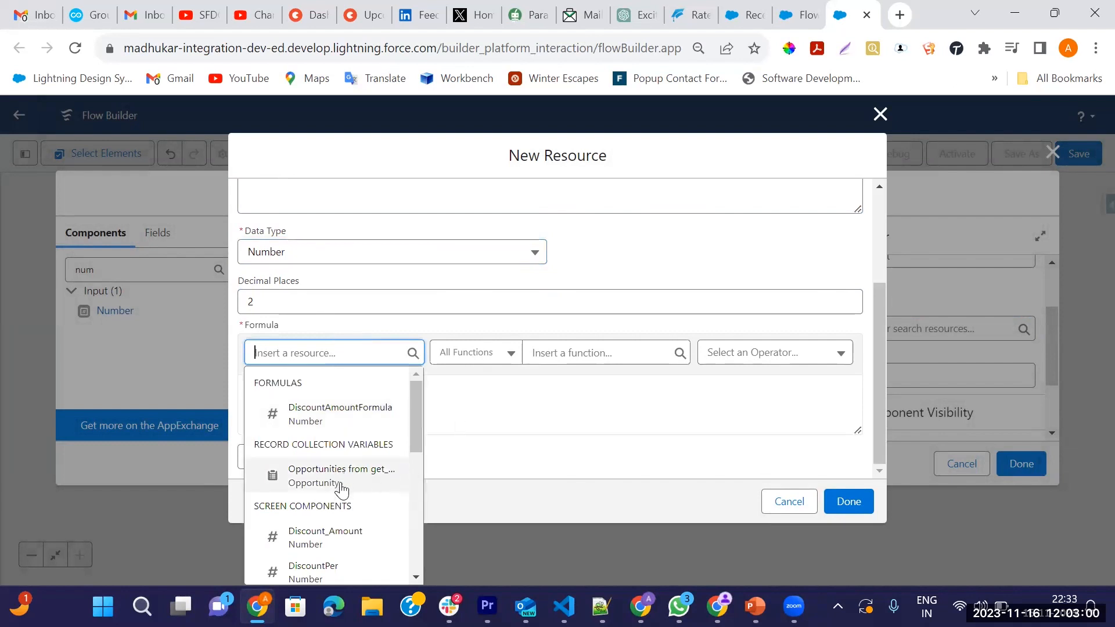
scroll(345, 494, "down", 2)
left_click(340, 559)
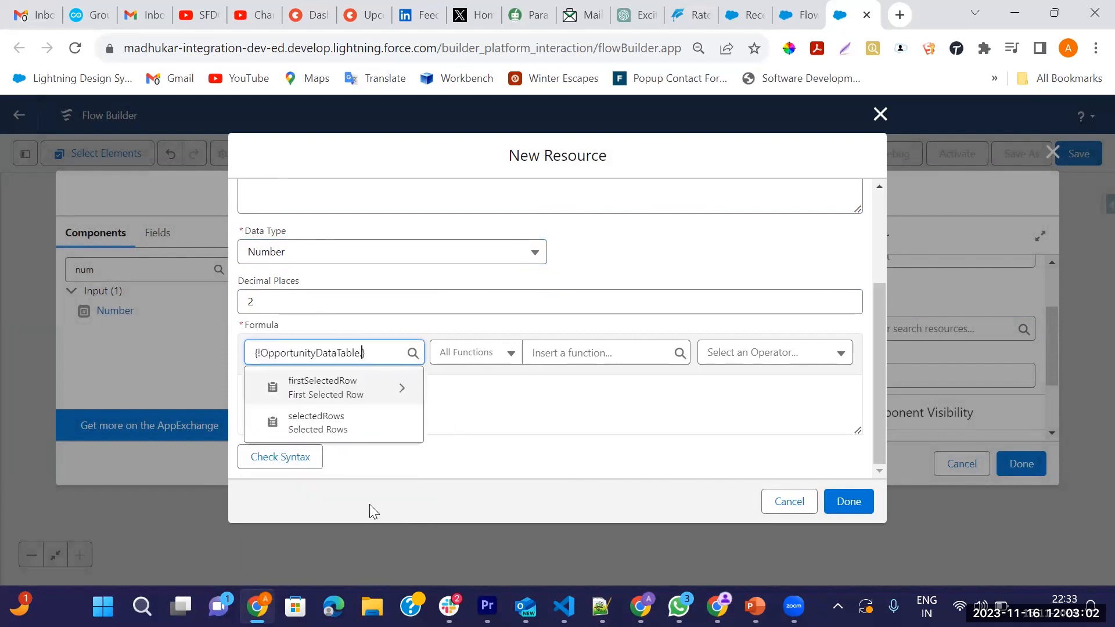
left_click(374, 399)
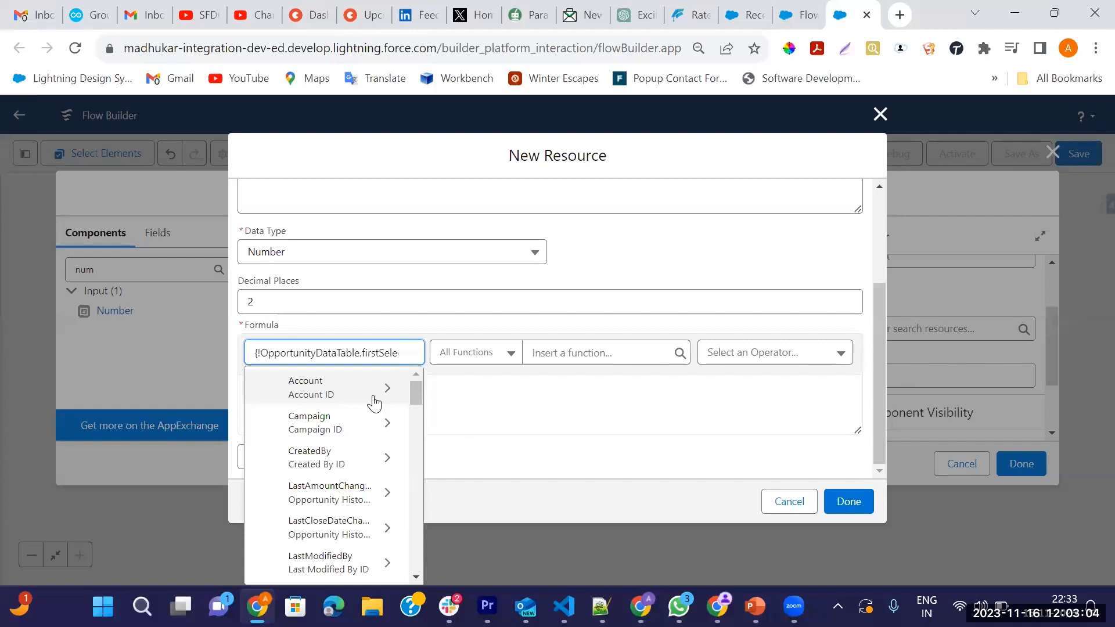
type("Amou")
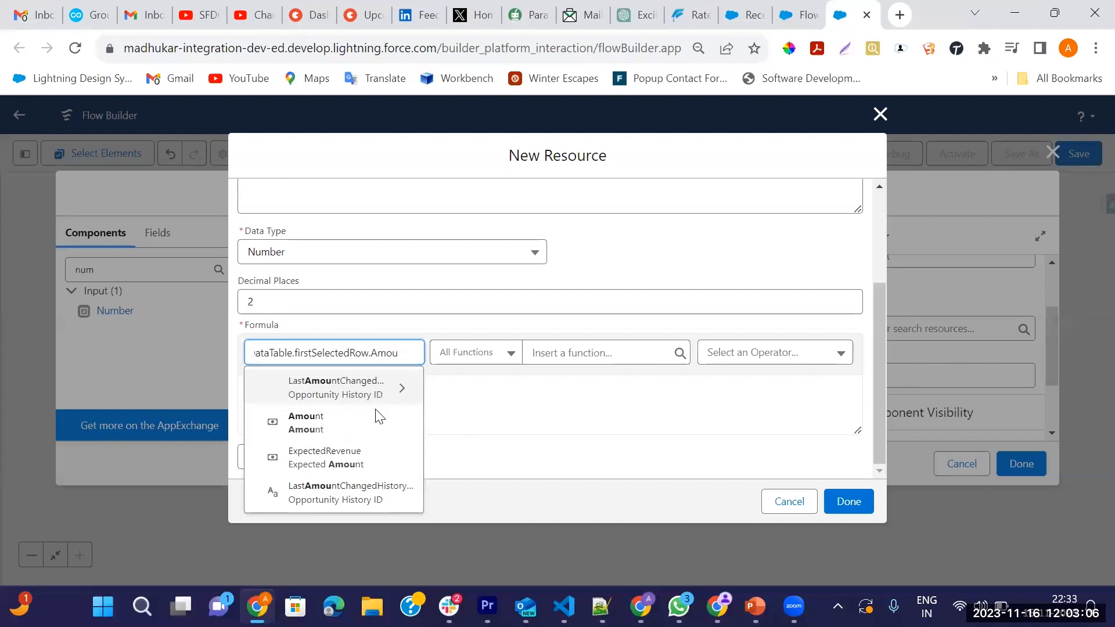
left_click(334, 430)
- Subtract the Discount_Amount screen component in the formula, check the syntax and save it as Final Amount's default value
left_click(497, 396)
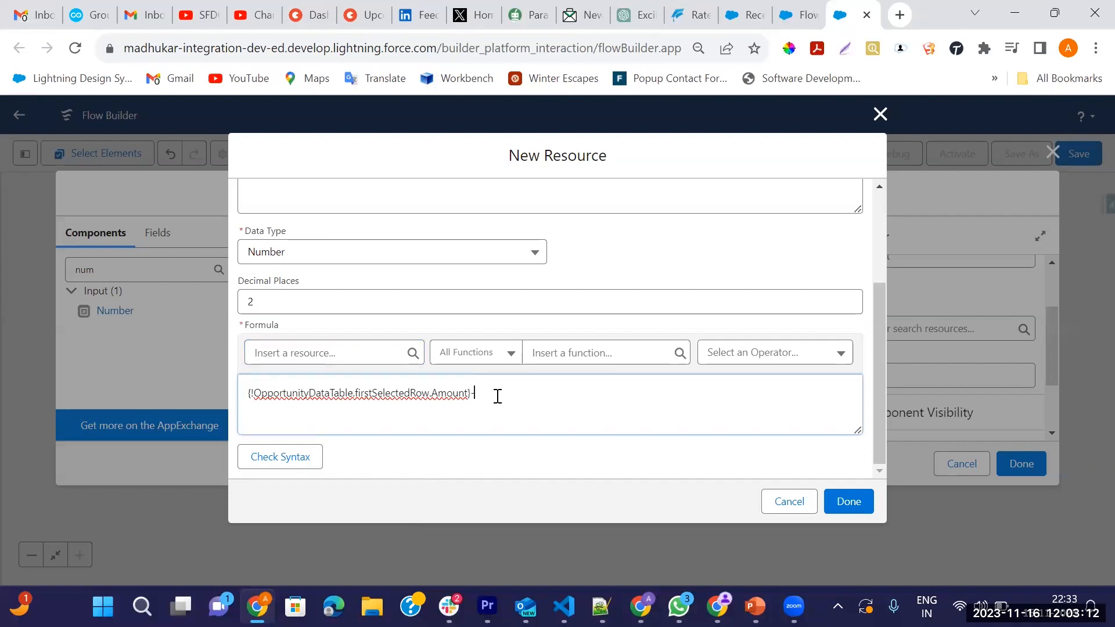
left_click(381, 359)
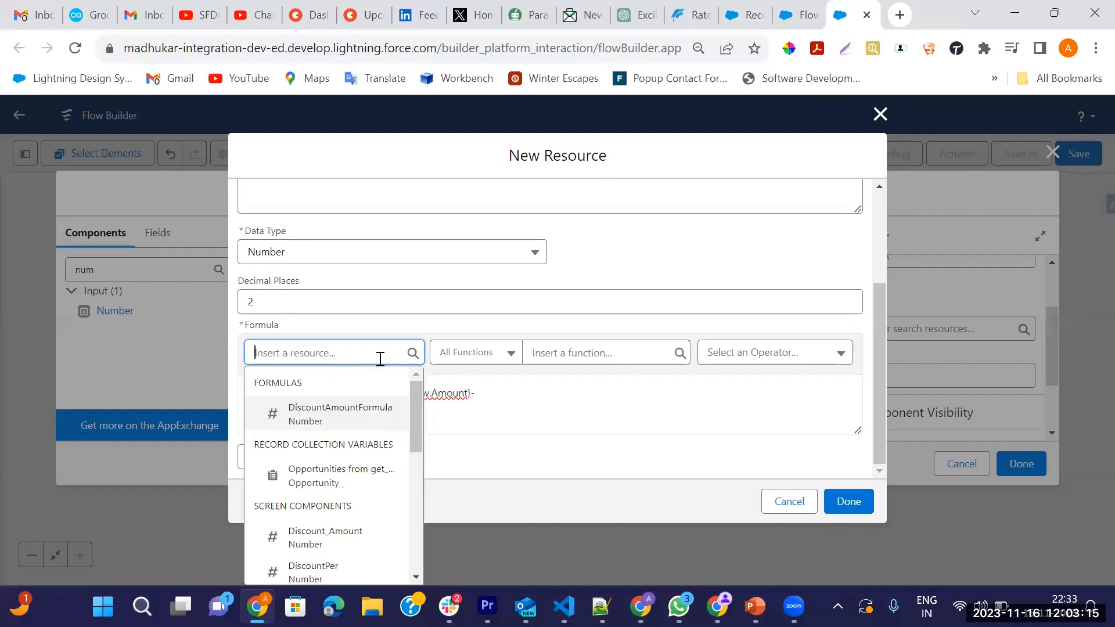
left_click(329, 541)
left_click(582, 397)
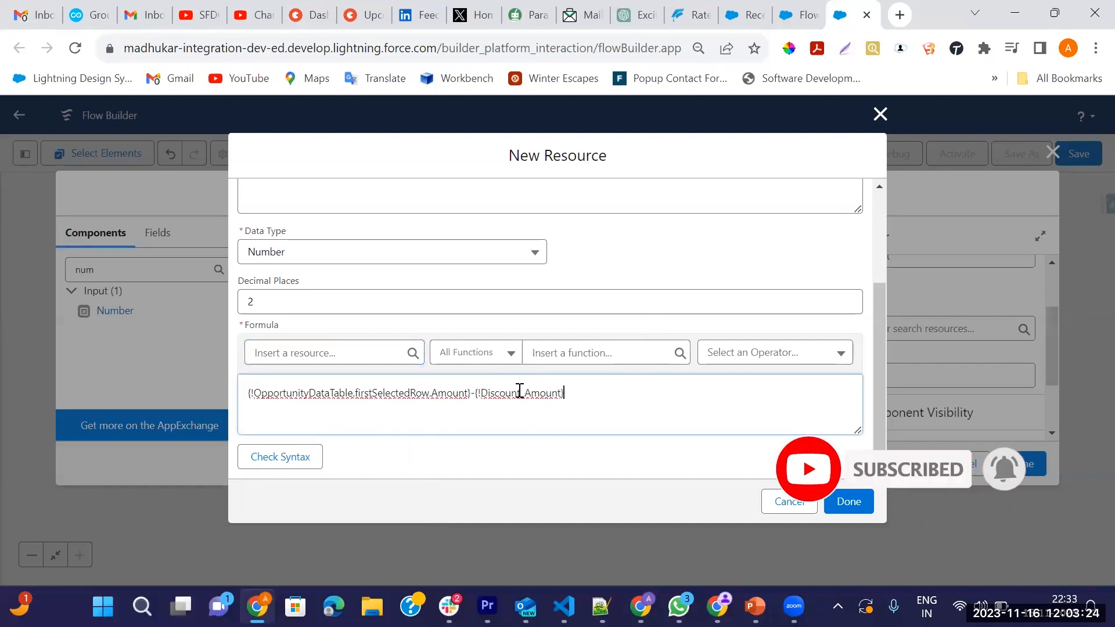
left_click(297, 459)
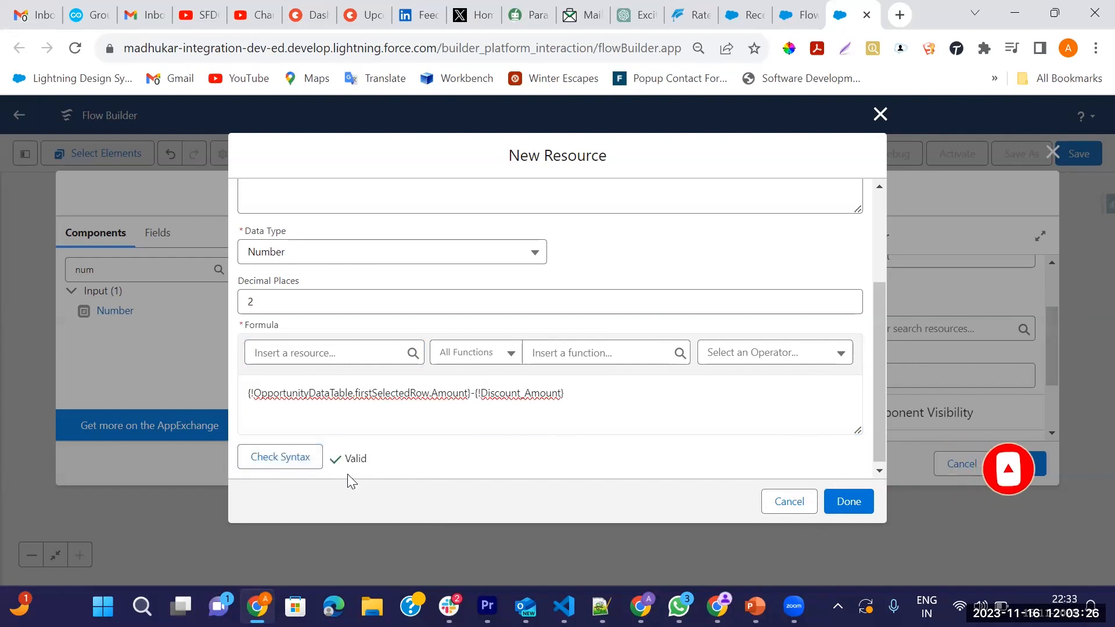
left_click(851, 502)
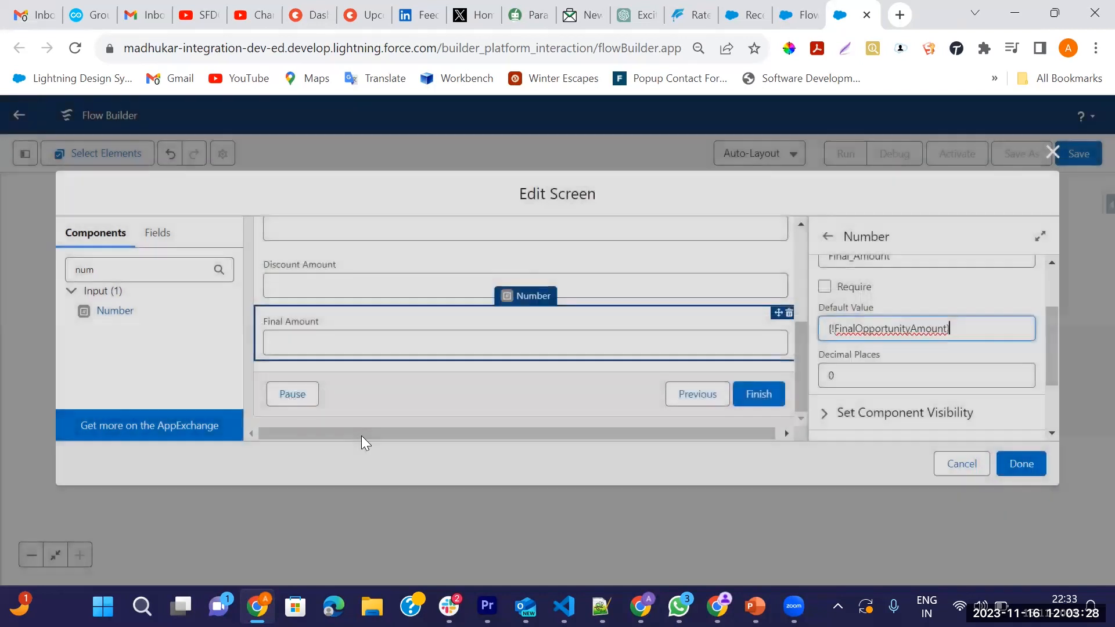
- Finish editing the screen and save the flow with the label OpportunityDiscountFlow
scroll(430, 413, "up", 5)
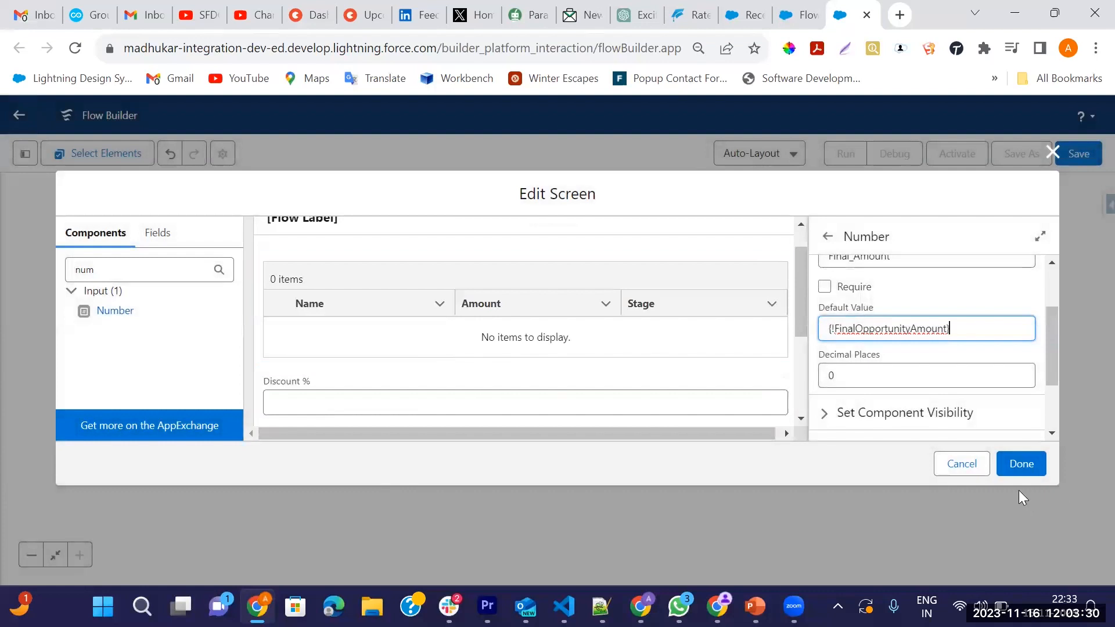
left_click(1020, 466)
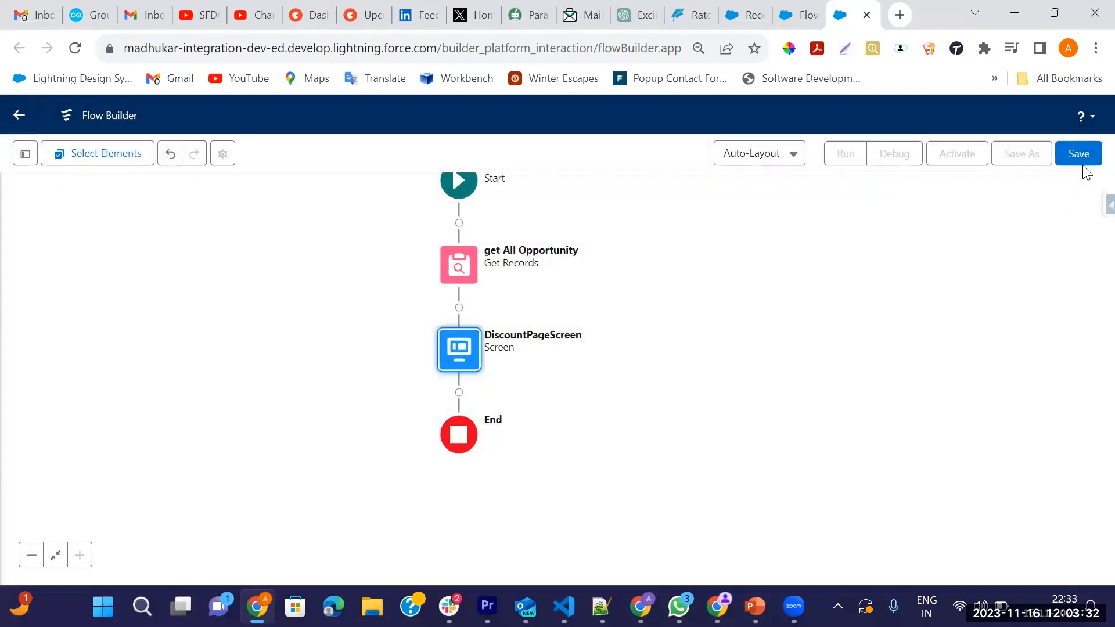
left_click(1079, 153)
left_click(394, 277)
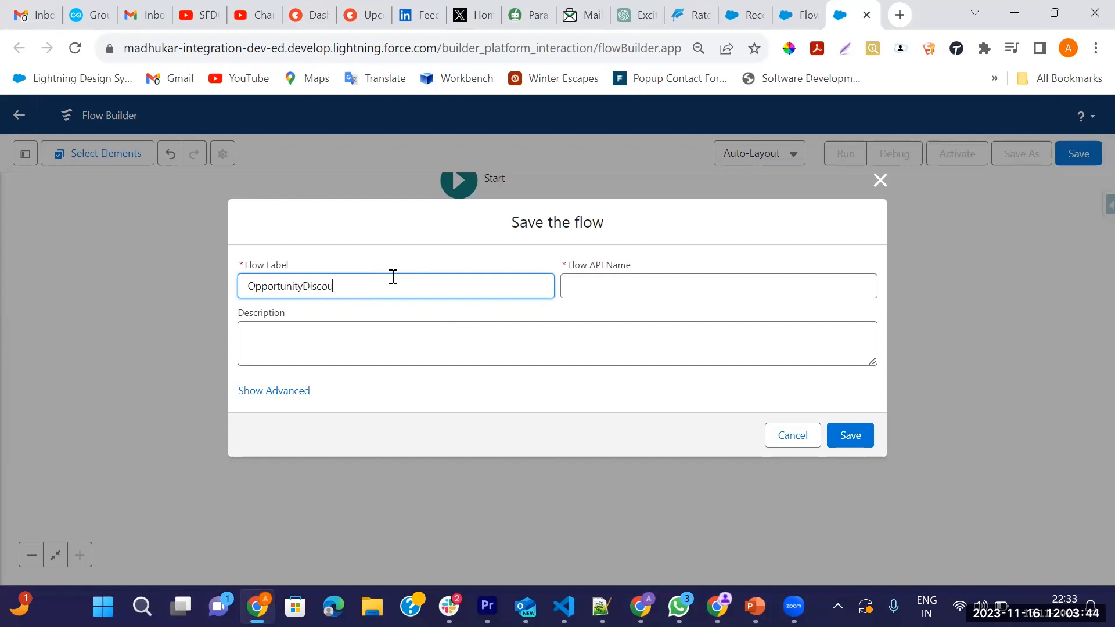
type("Flow")
key("Tab")
left_click(849, 439)
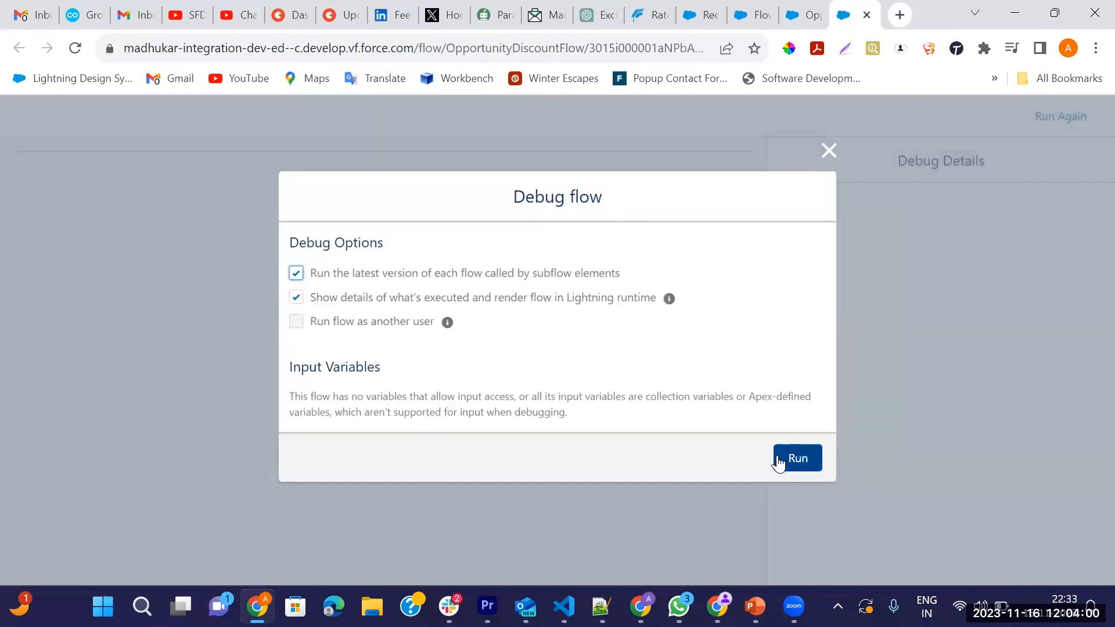
- Run the saved flow in debug mode and check the amount of the Grand Hotels Guest Portable Generators opportunity
left_click(778, 463)
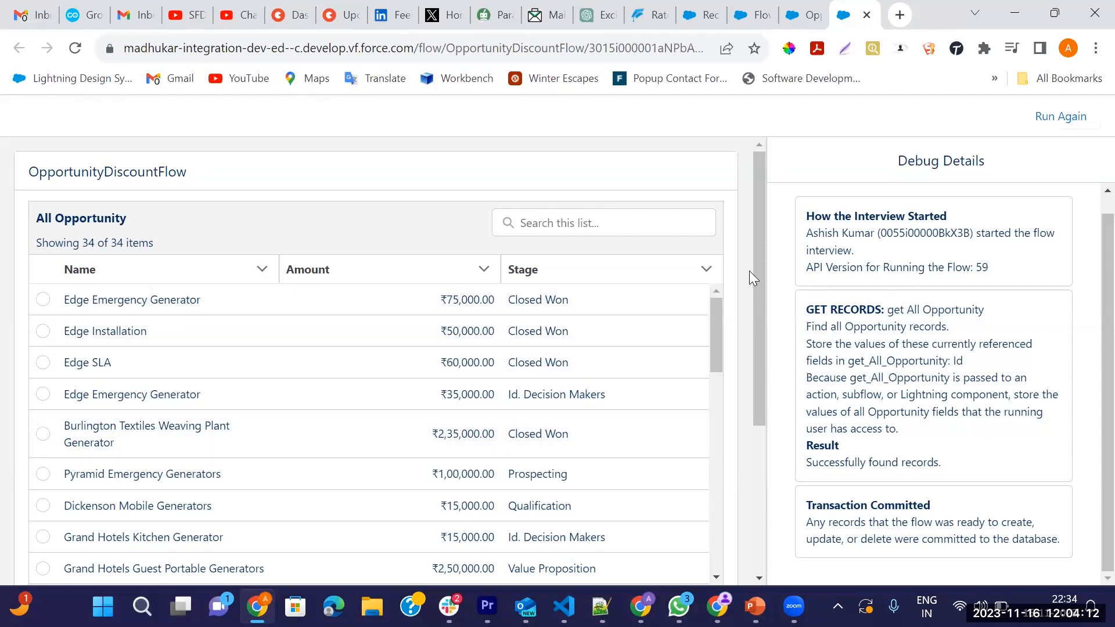
left_click_drag(755, 243, 747, 409)
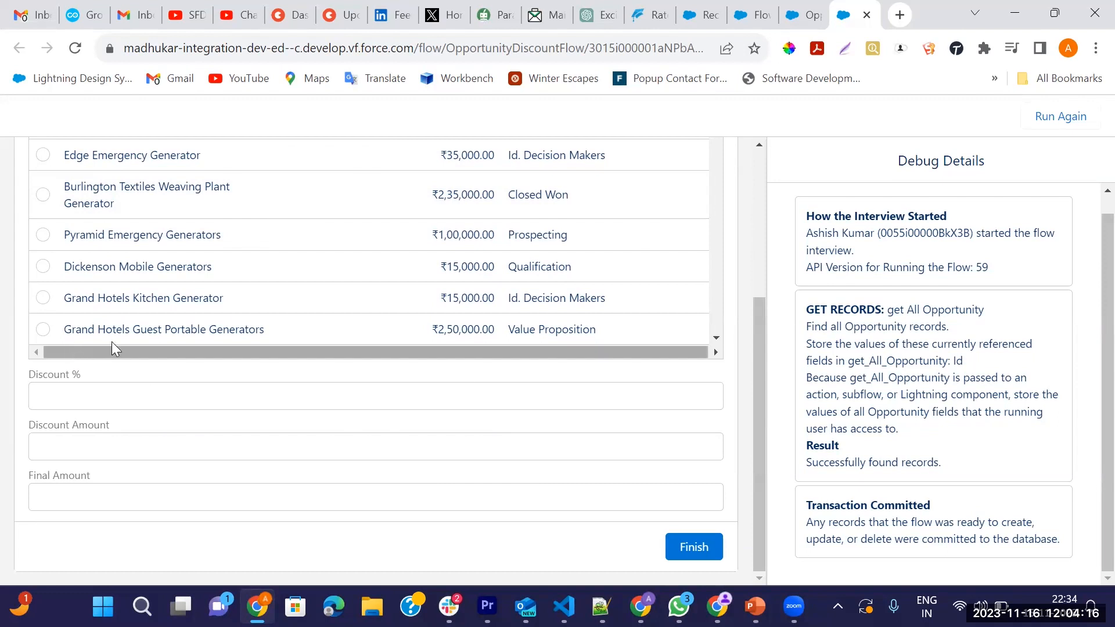
left_click_drag(452, 326, 483, 334)
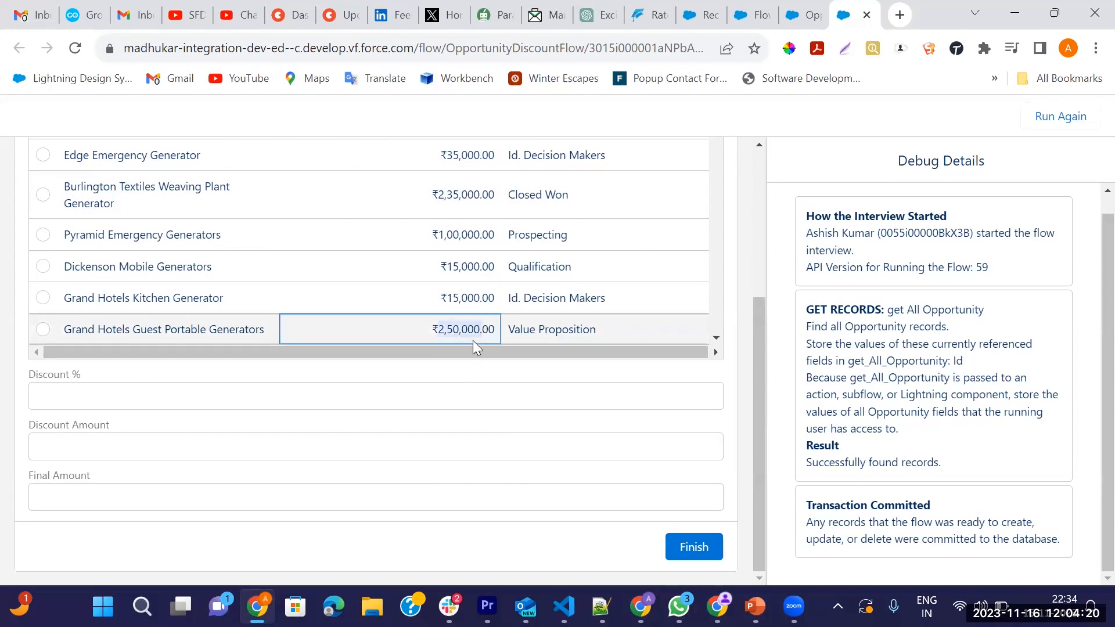
left_click(442, 331)
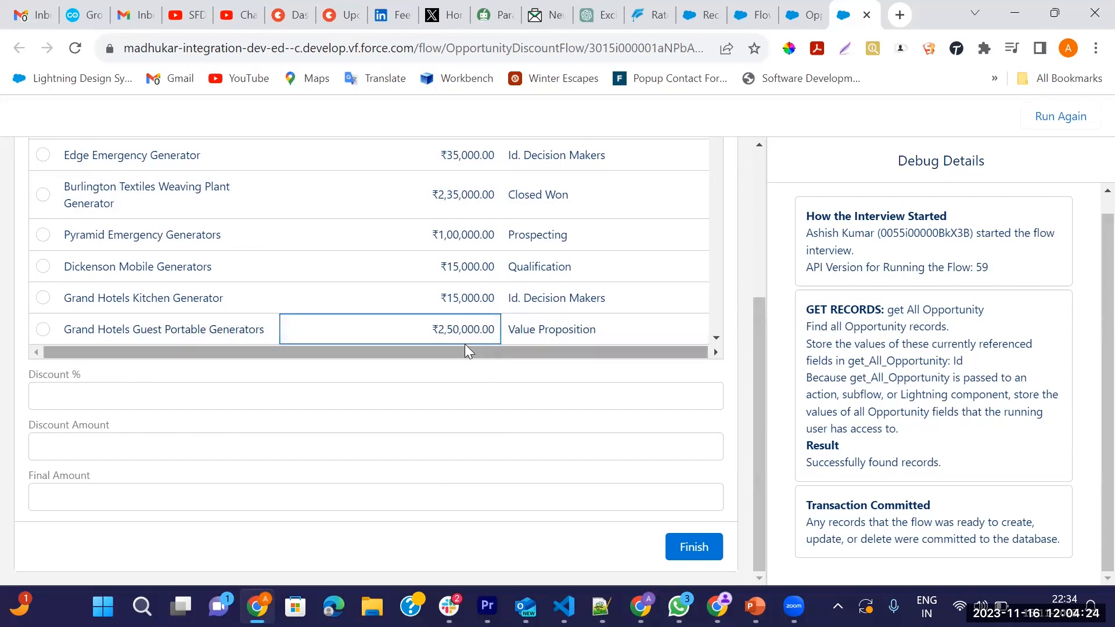
double_click(449, 329)
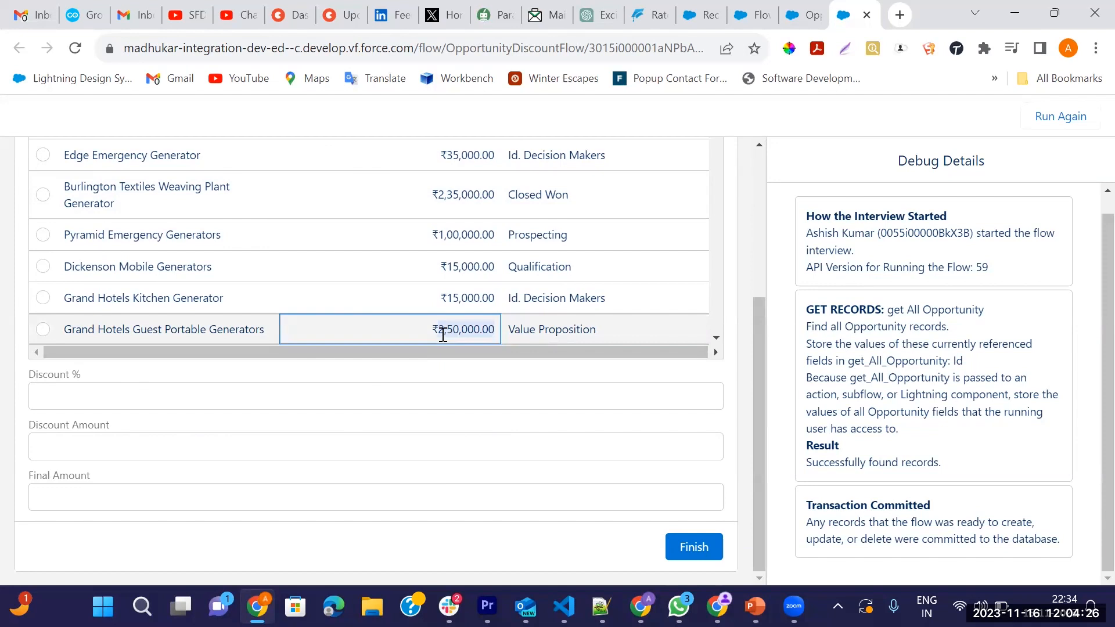
- Select the Grand Hotels Guest Portable Generators opportunity, enter a discount of 10 percent and check the calculated discount amount
left_click(135, 399)
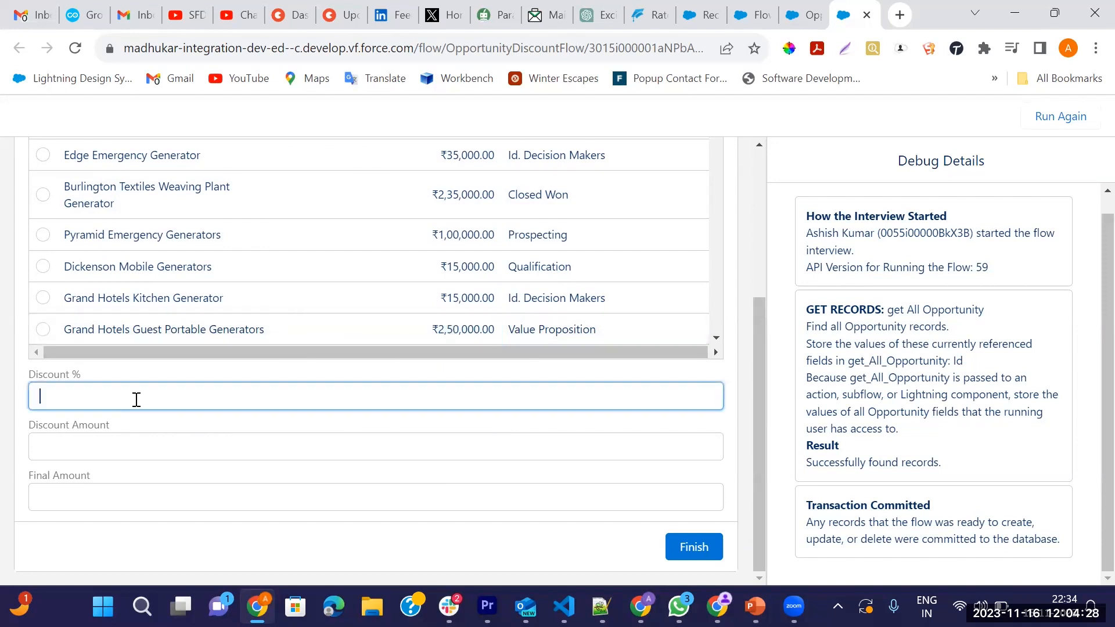
left_click(40, 328)
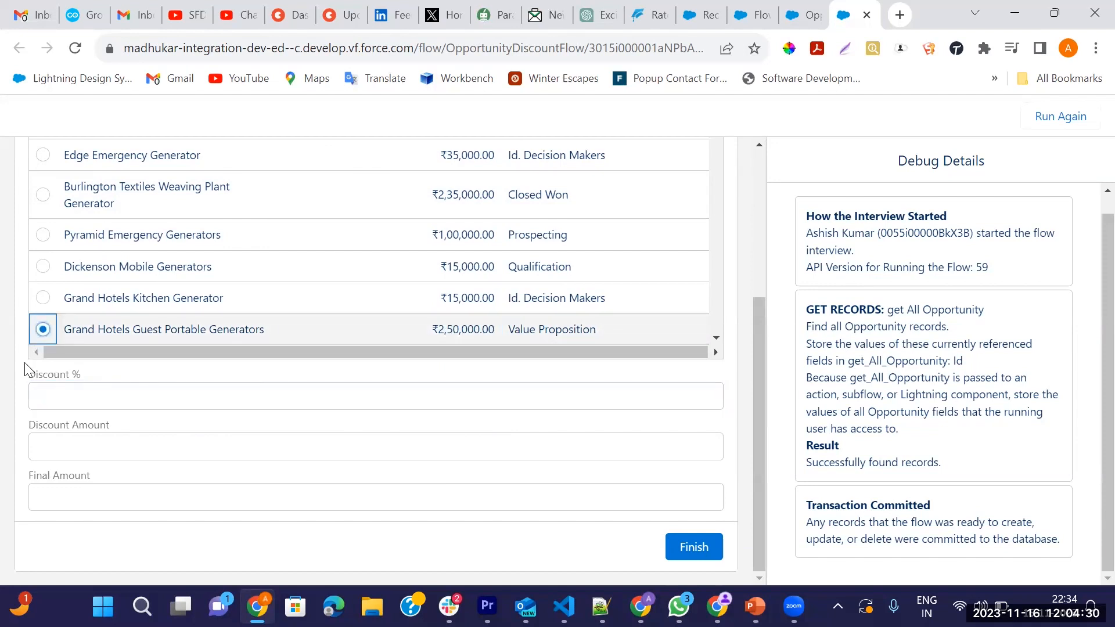
left_click(55, 403)
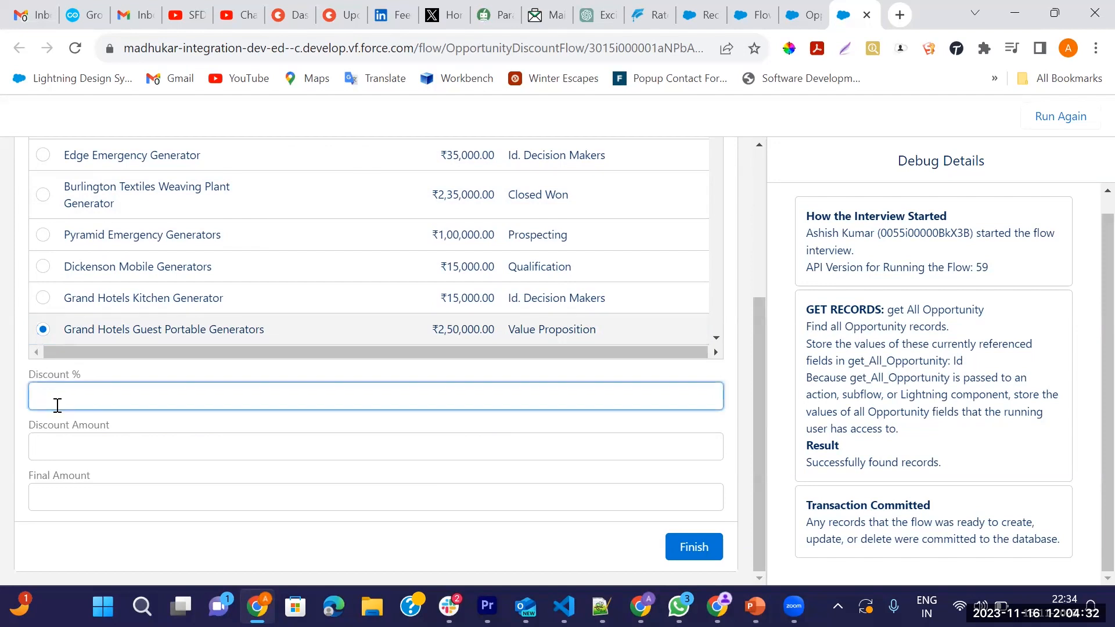
type("10")
left_click_drag(43, 444, 76, 445)
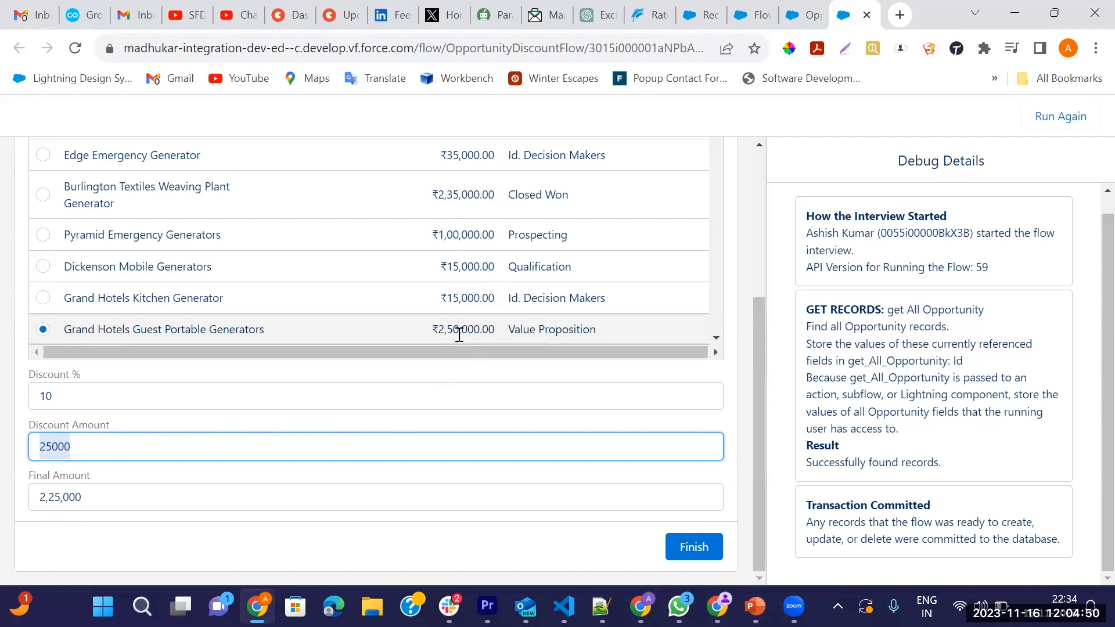
- Change the discount percentage for the selected Grand Hotels opportunity to 50
left_click(75, 389)
key("BackSpace")
key("BackSpace")
type("50")
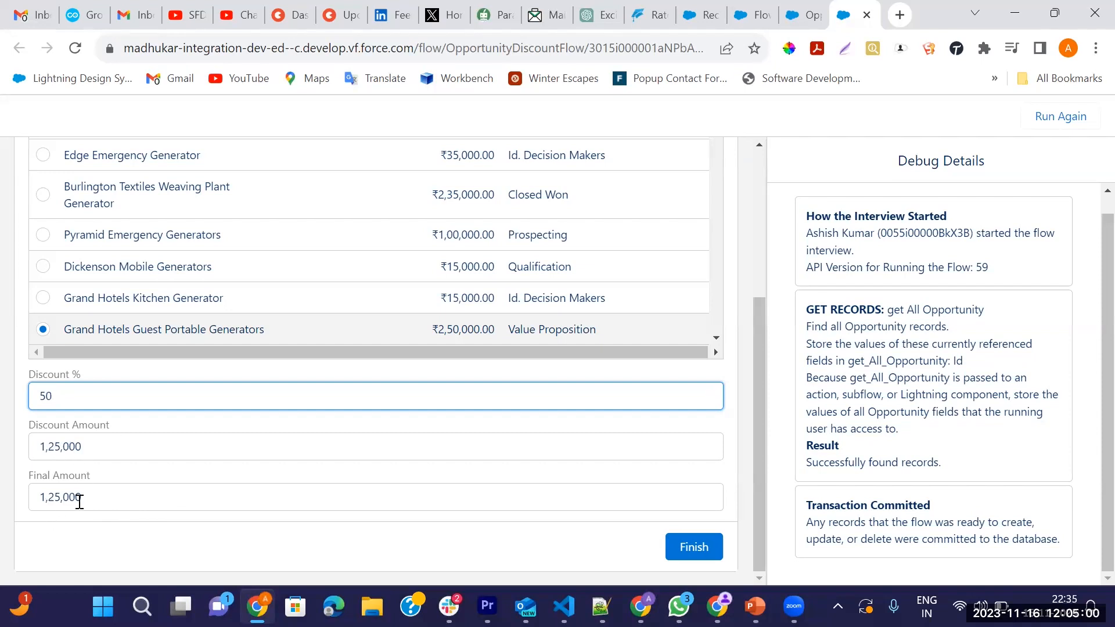
- Select the Burlington Textiles Weaving Plant Generator opportunity and set its discount percentage to 20
left_click(43, 195)
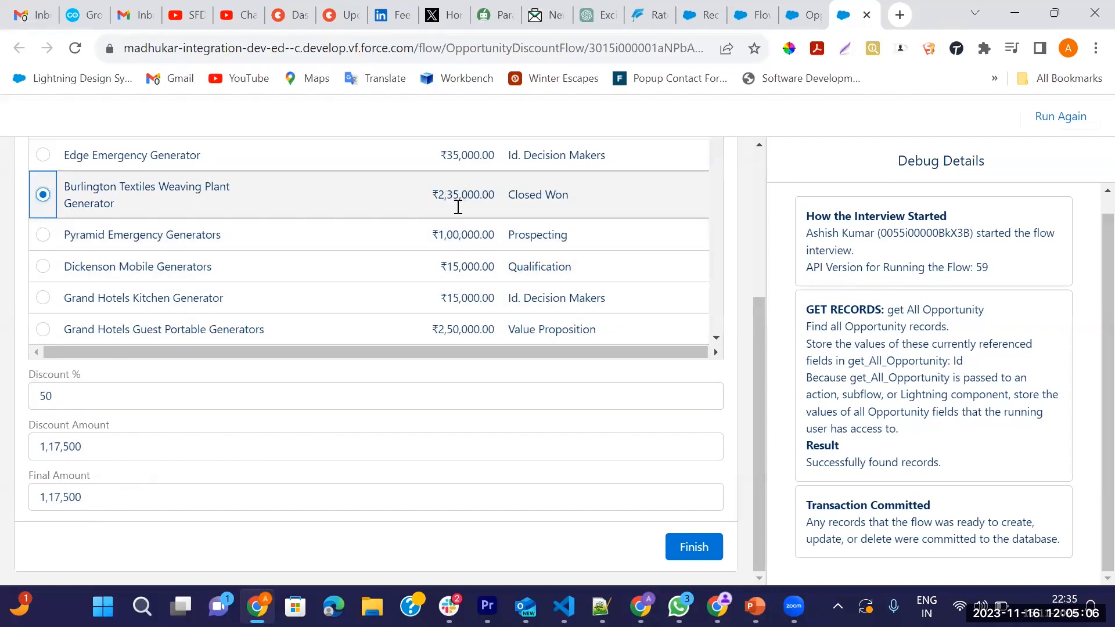
left_click(60, 392)
key("BackSpace")
key("BackSpace")
type("20")
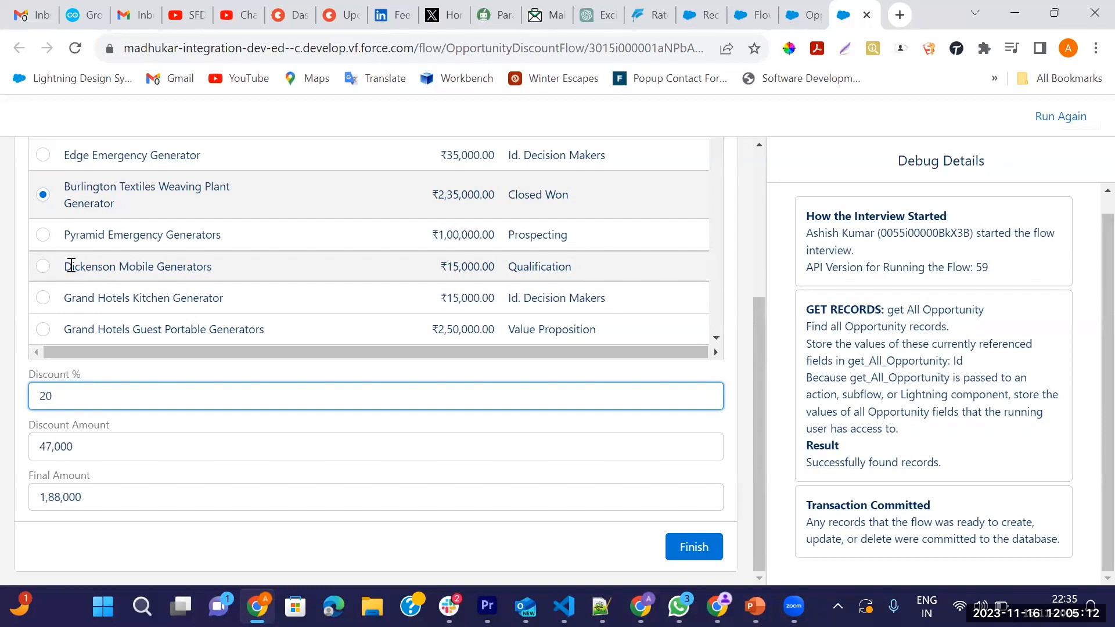
- Switch the selection to the ₹35,000.00 Edge Emergency Generator opportunity to test the formulas on another amount
key("shift+Tab")
key("Up")
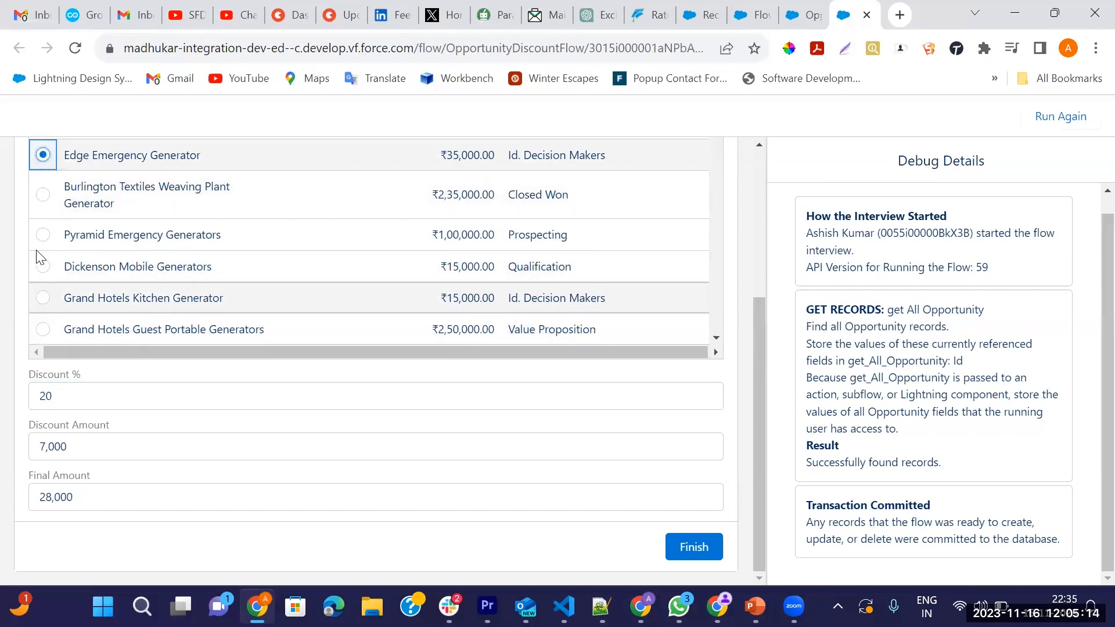
- Select several opportunities in turn, ending on the ₹35,000.00 Edge Emergency Generator, to check the recalculated discount and final amounts
left_click(43, 234)
left_click(43, 266)
left_click(44, 298)
left_click(47, 329)
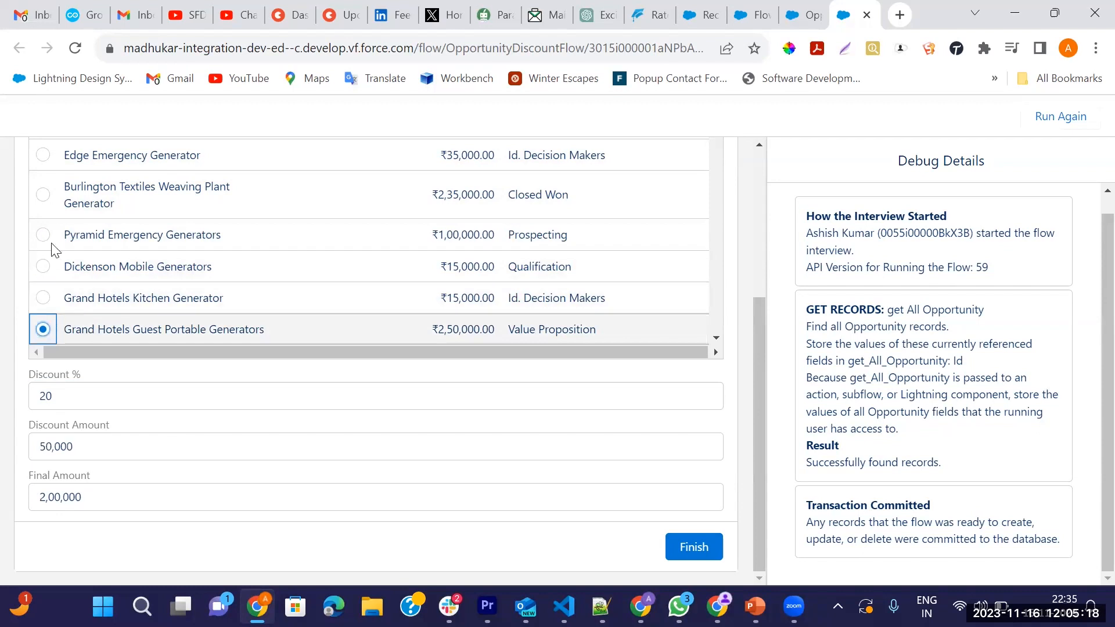
left_click(45, 161)
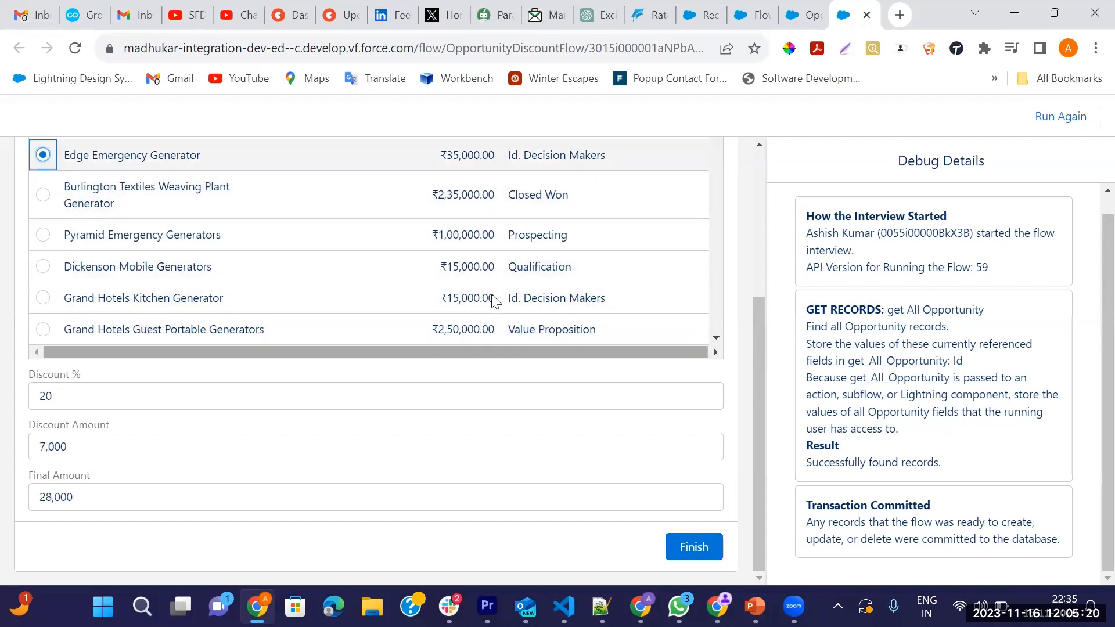
scroll(703, 366, "up", 4)
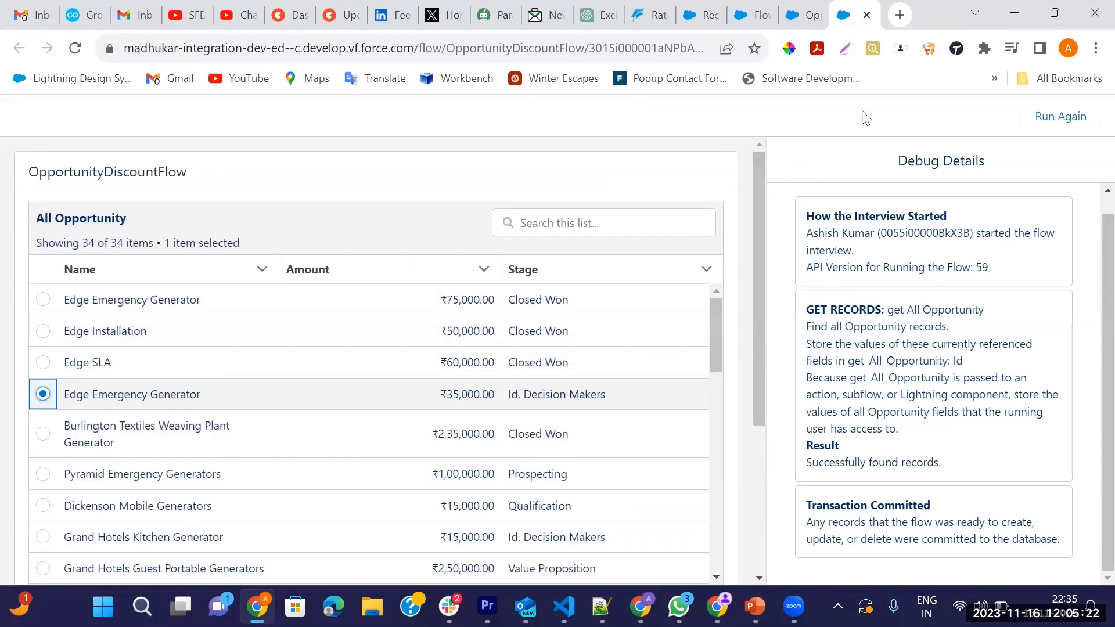
- Open the Sales app's Home page for editing in Lightning App Builder
left_click(702, 17)
left_click(125, 148)
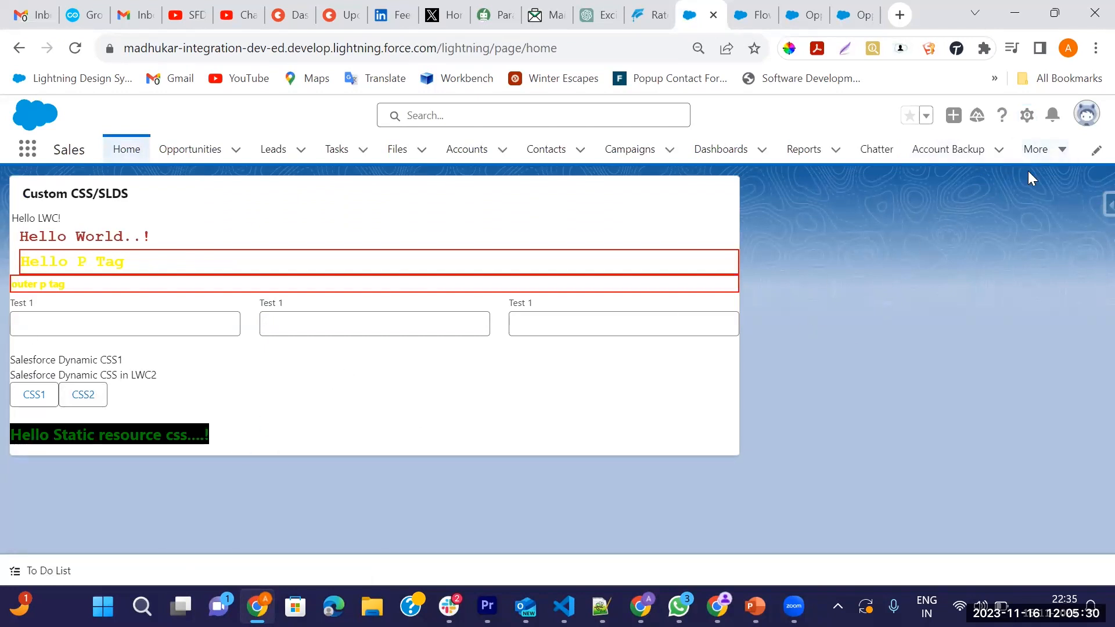
left_click(1026, 115)
left_click(947, 295)
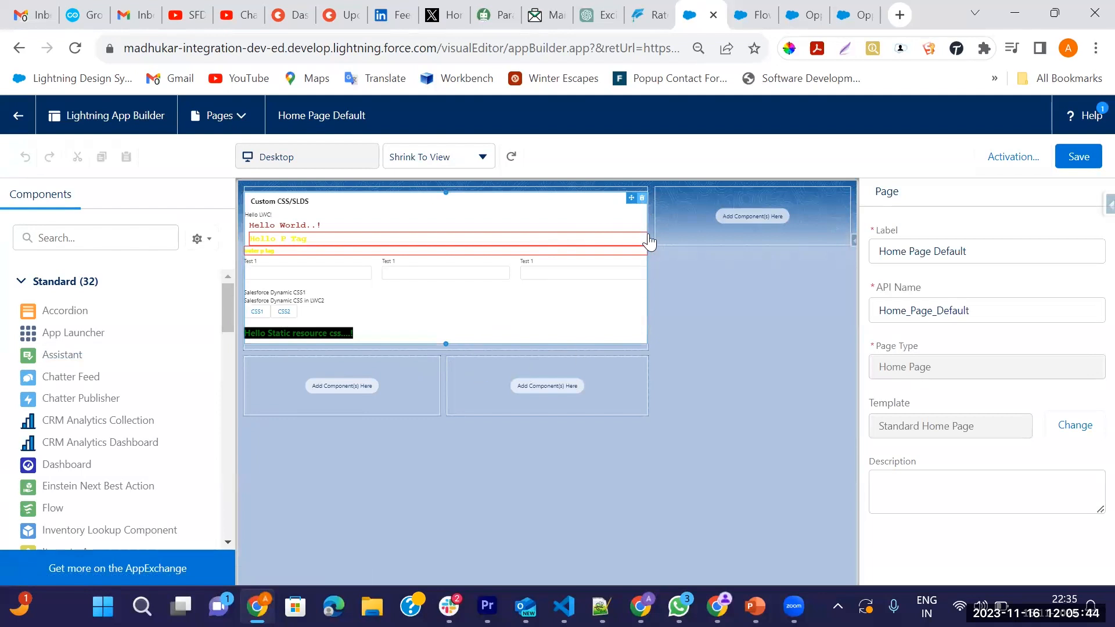
- Replace the Custom CSS/SLDS component on the Home page with a Flow component and dismiss the component error
left_click(642, 199)
left_click(115, 233)
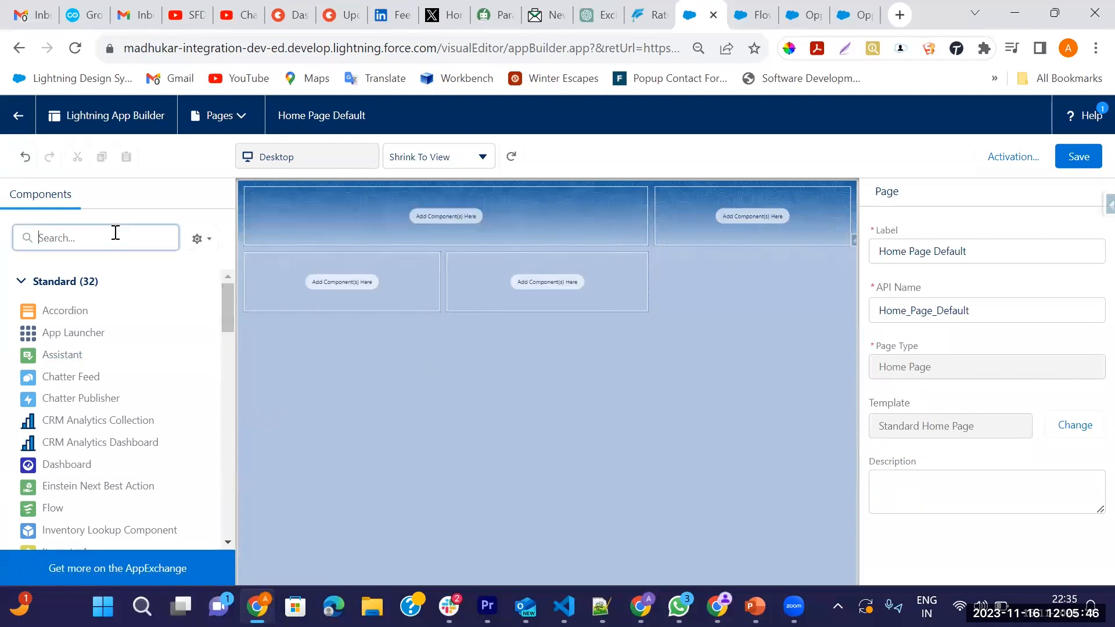
type("flow")
left_click_drag(36, 313, 281, 224)
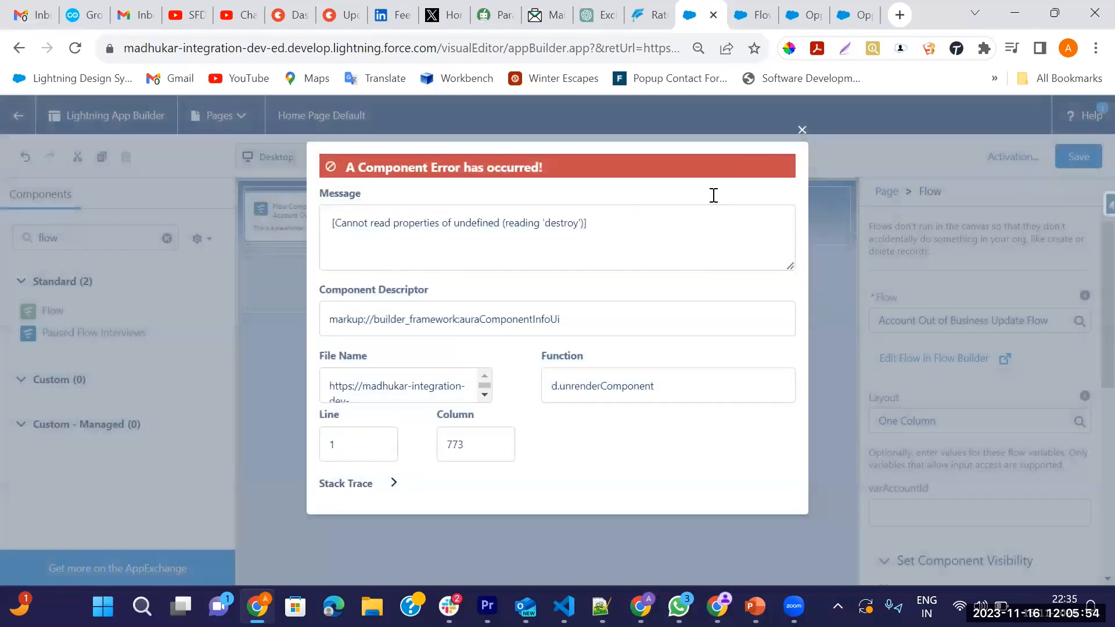
left_click(803, 130)
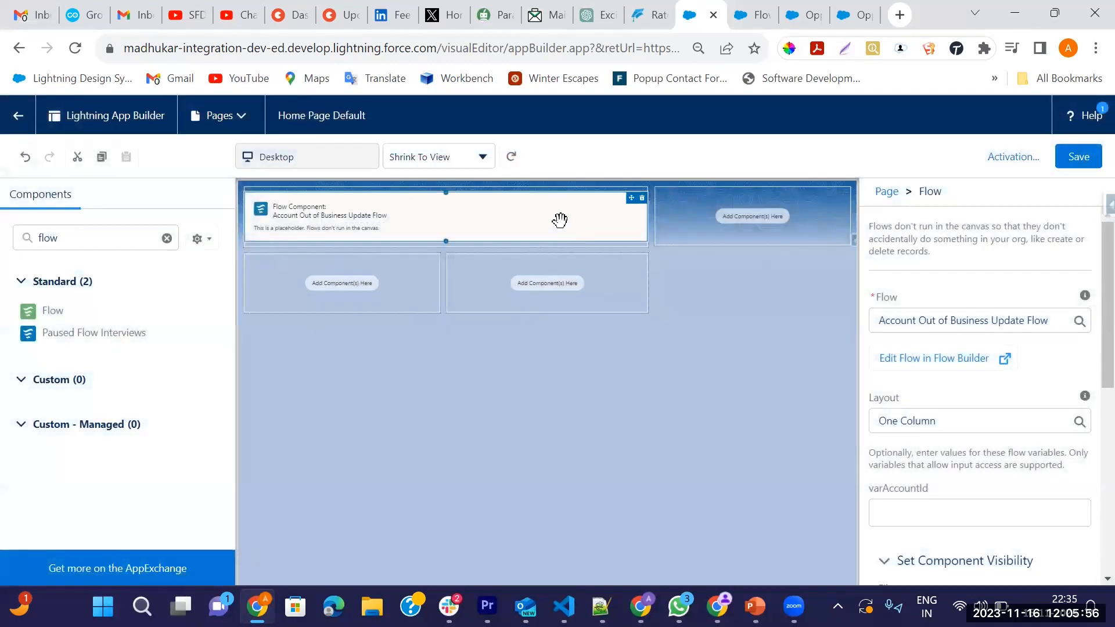
- Clear the Flow component's assigned flow and try to find the opportunity flow by searching for "oppo" and "op"
left_click(1051, 320)
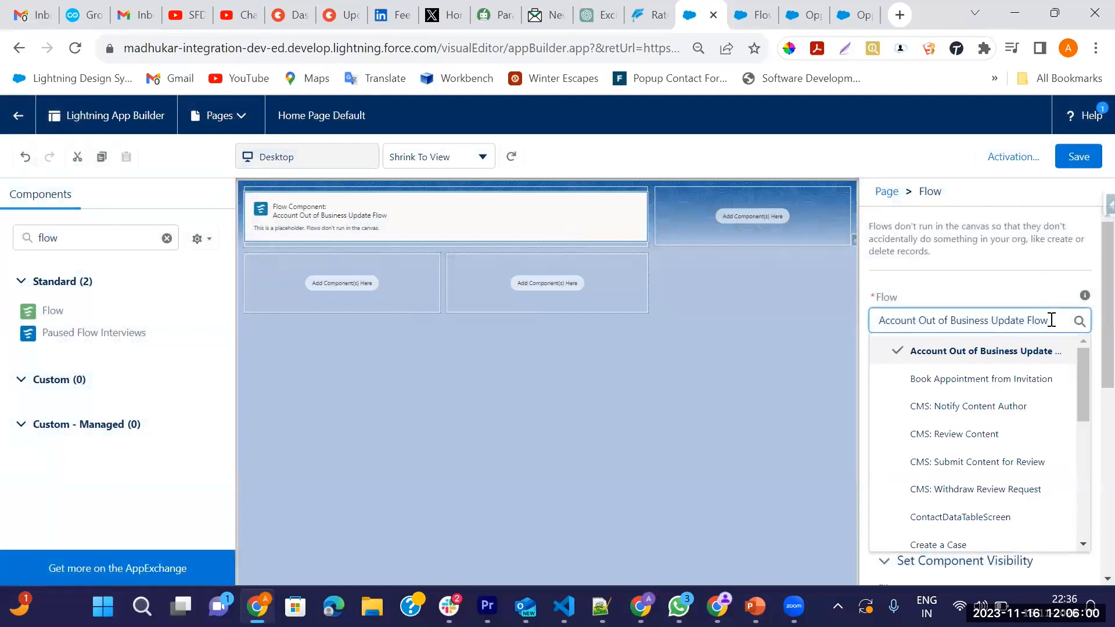
key("BackSpace")
key("BackSpace")
key("BackSpace")
key("BackSpace")
key("BackSpace")
key("BackSpace")
key("BackSpace")
key("BackSpace")
key("BackSpace")
key("BackSpace")
key("BackSpace")
key("BackSpace")
key("BackSpace")
key("BackSpace")
key("BackSpace")
key("BackSpace")
key("BackSpace")
key("BackSpace")
key("BackSpace")
key("BackSpace")
key("BackSpace")
key("BackSpace")
key("BackSpace")
key("BackSpace")
key("BackSpace")
key("BackSpace")
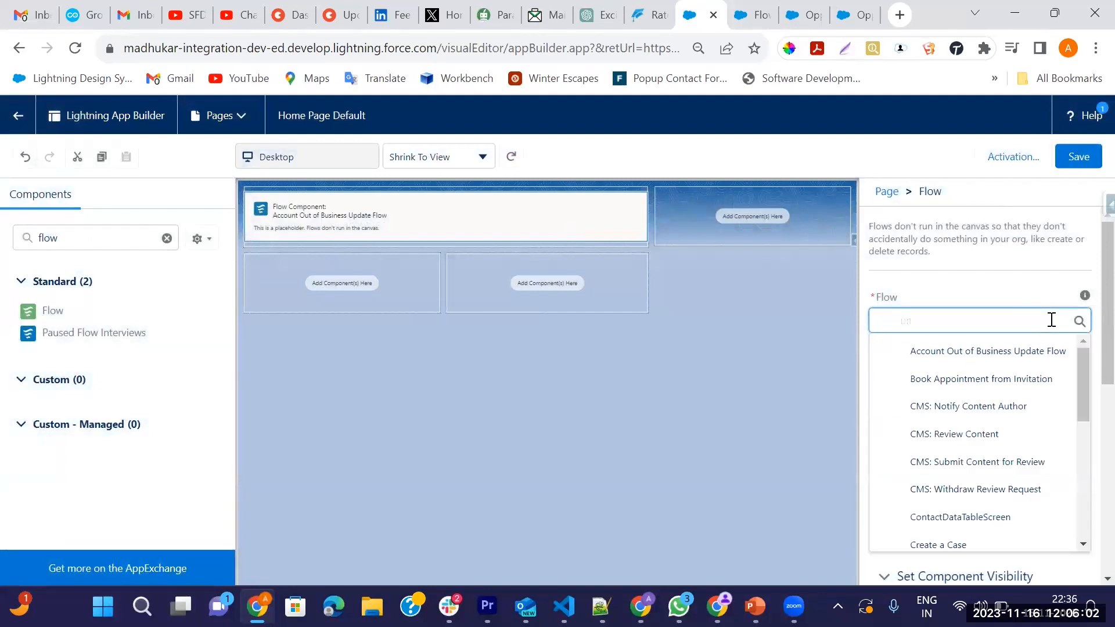
type("oppo")
key("BackSpace")
key("BackSpace")
key("BackSpace")
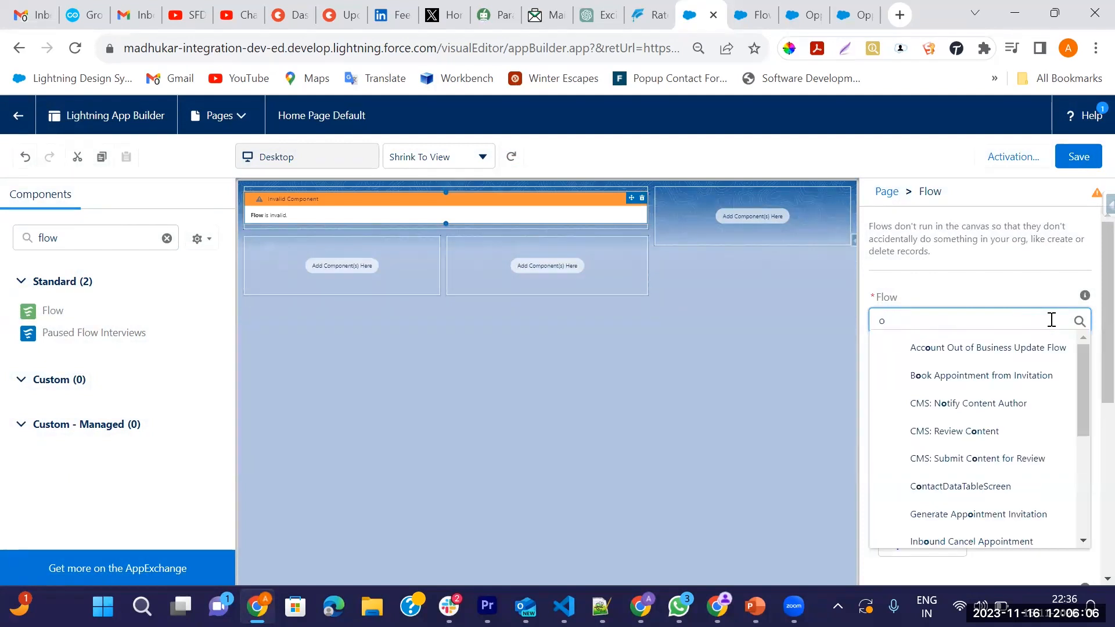
type("p")
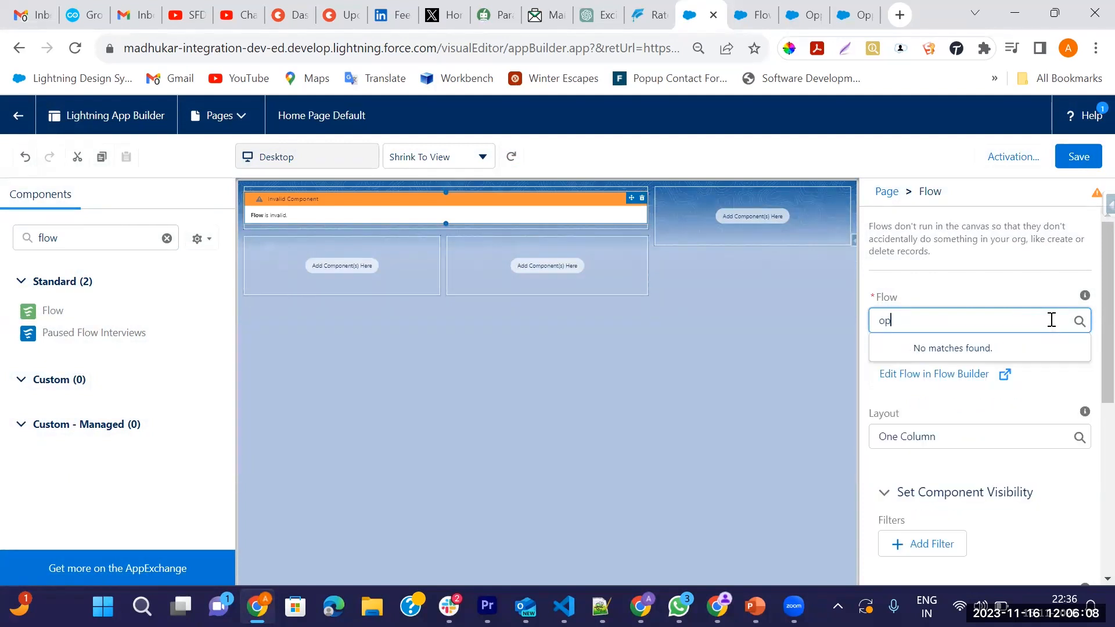
key("BackSpace")
key("BackSpace")
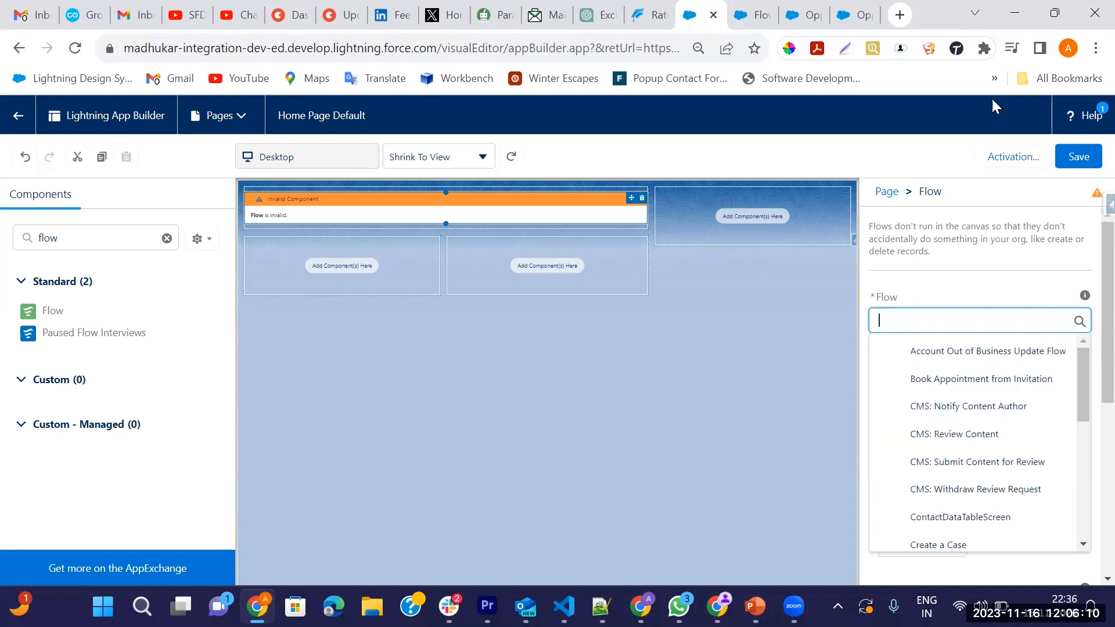
- Switch to Flow Builder and activate version 1 of OpportunityDiscountFlow
left_click(807, 16)
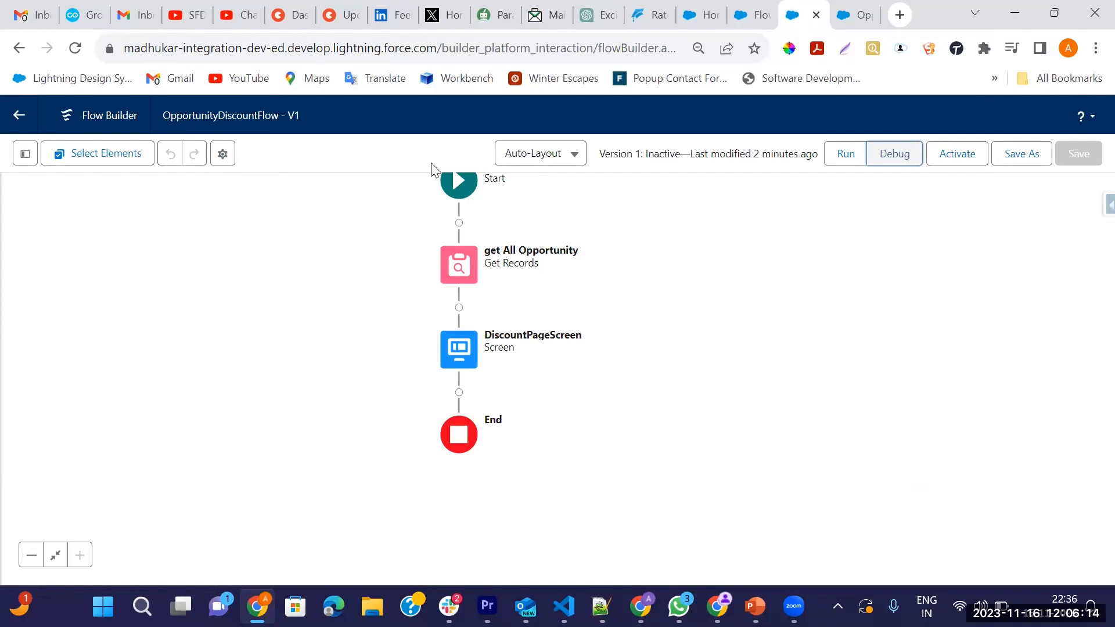
left_click(758, 17)
left_click(718, 8)
left_click(853, 14)
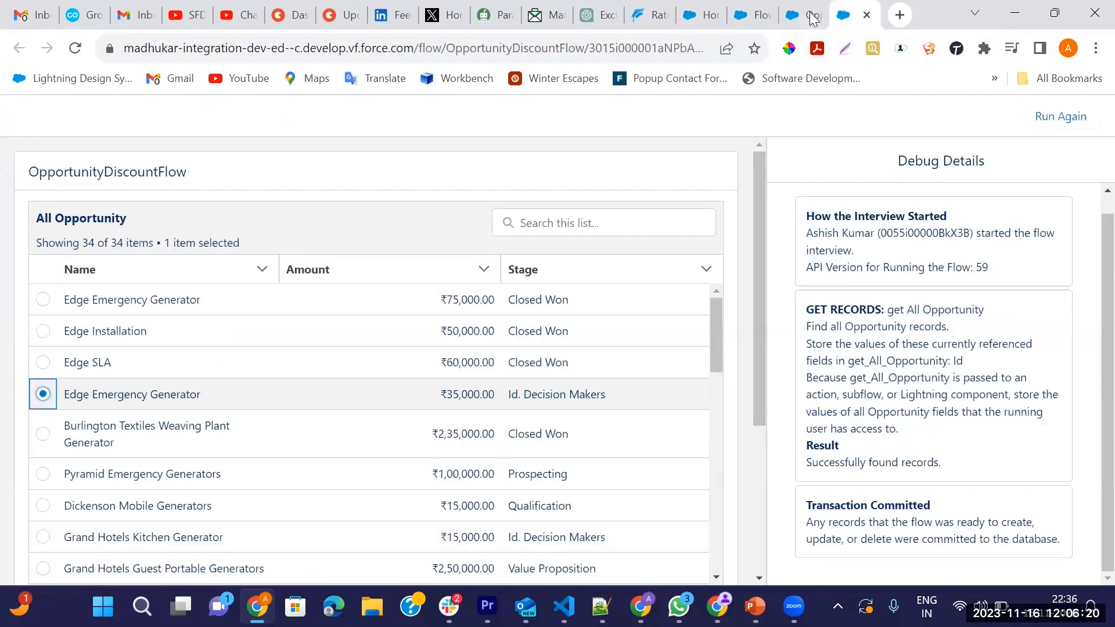
left_click(809, 15)
left_click(966, 154)
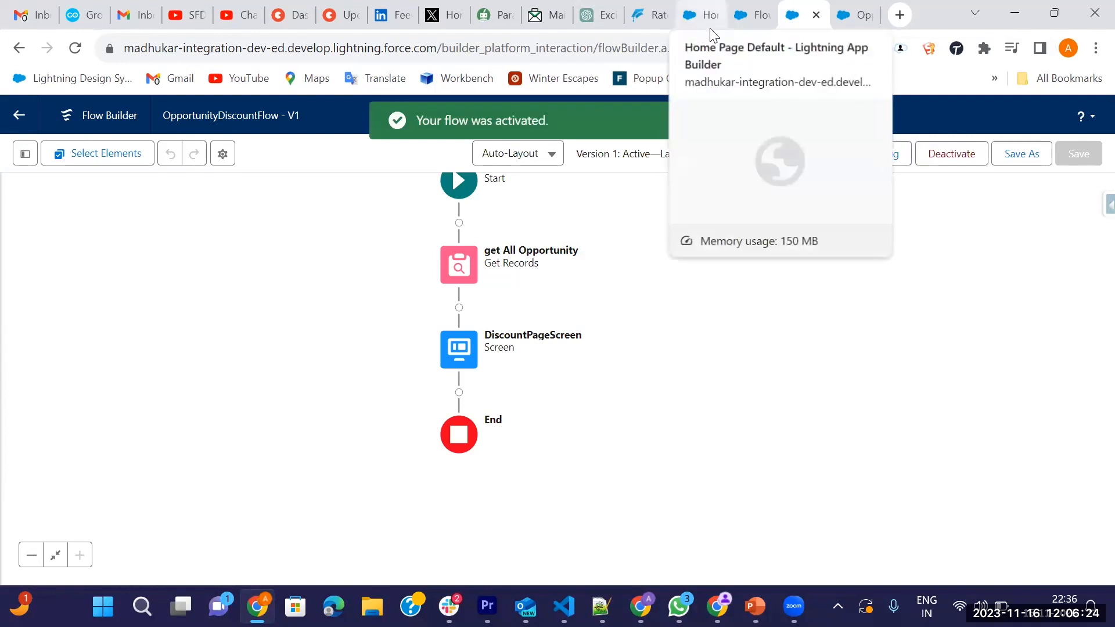
- Go back to the Home page editor, refresh the canvas and search the Flow component's flow choices for "op"
left_click(713, 11)
left_click(513, 158)
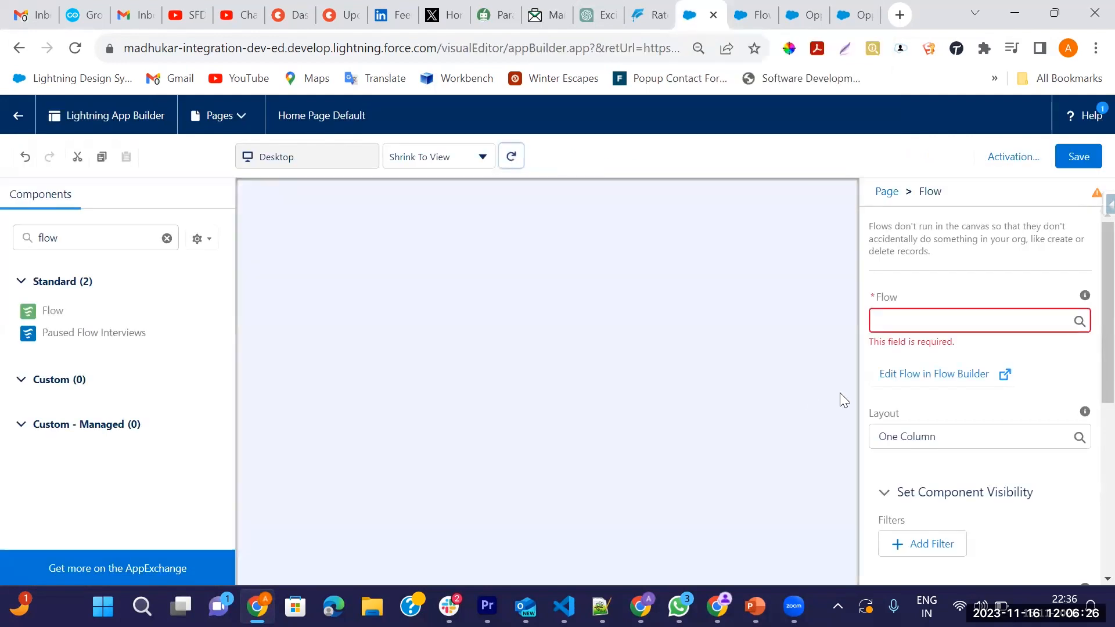
left_click(912, 321)
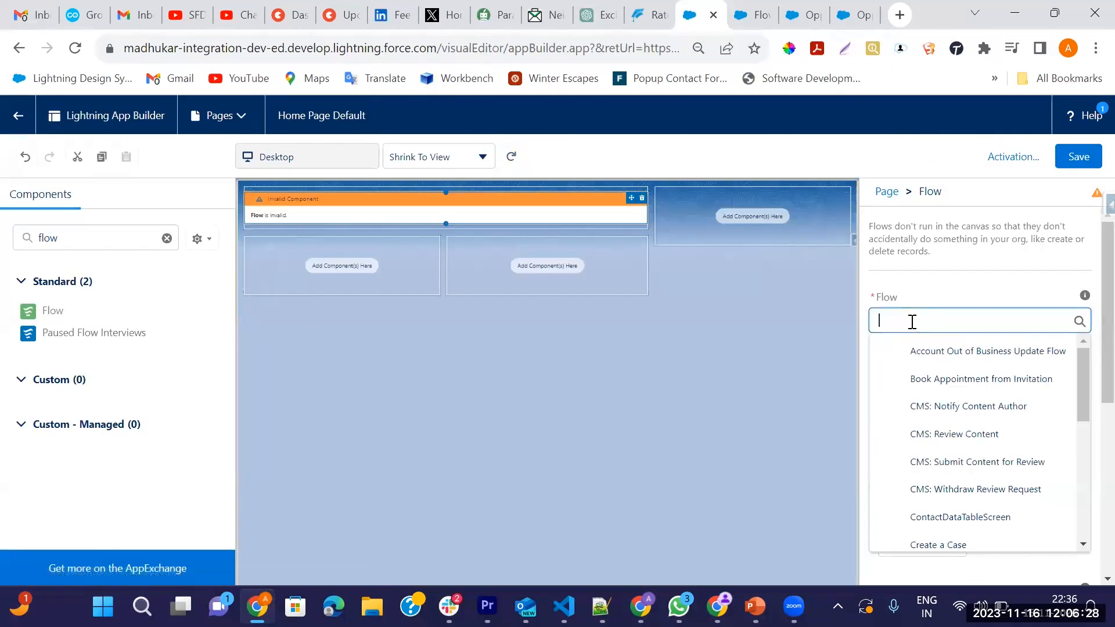
type("op")
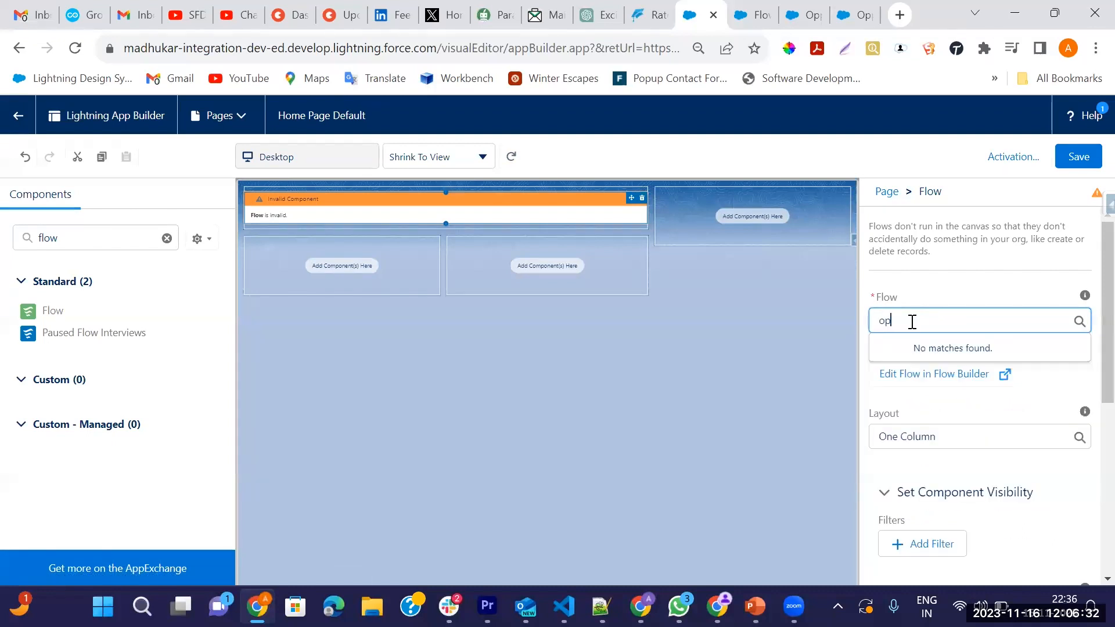
key("BackSpace")
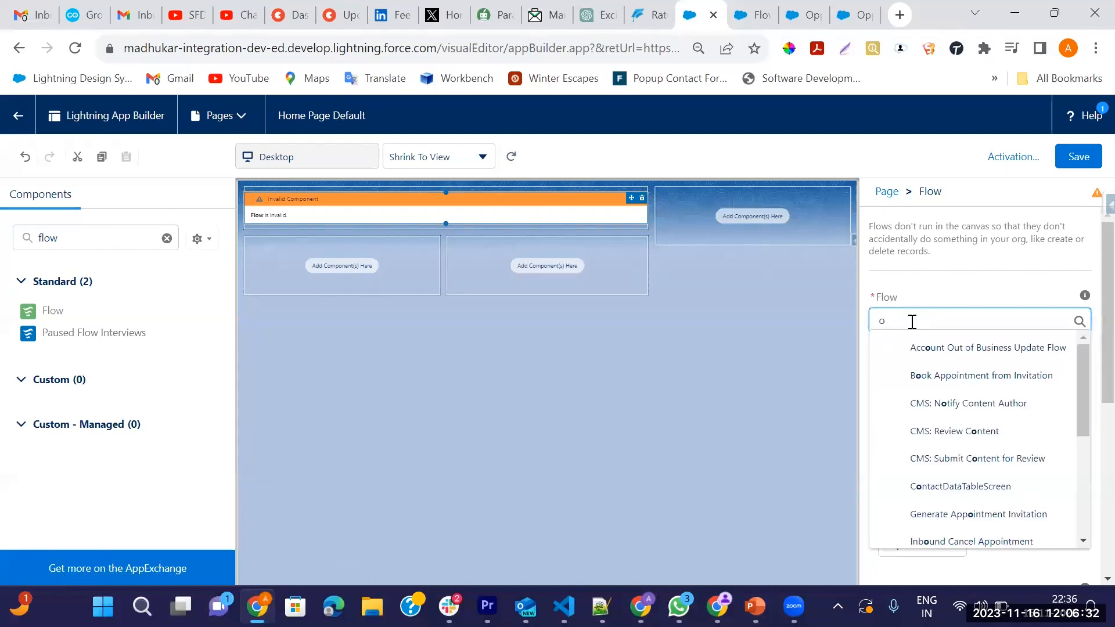
- Reload the Home page editor, discarding unsaved changes, and delete the Custom CSS/SLDS component from the page
left_click(75, 48)
left_click(640, 150)
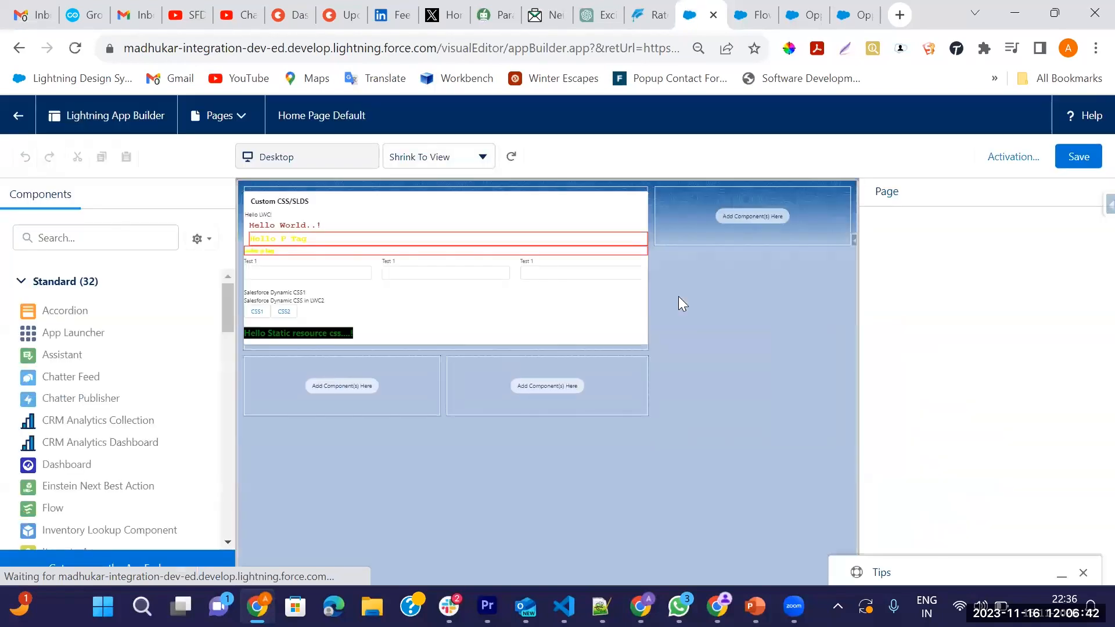
left_click(585, 227)
left_click(640, 195)
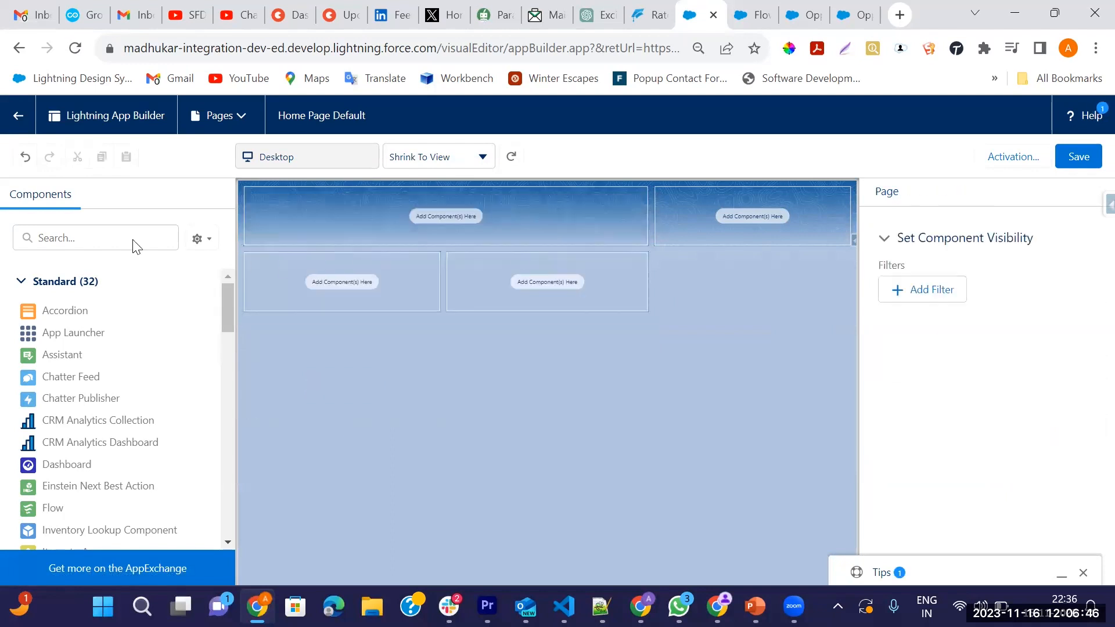
- Find the standard Flow component and place it in the Home page's wide upper region
left_click(99, 233)
type("flow")
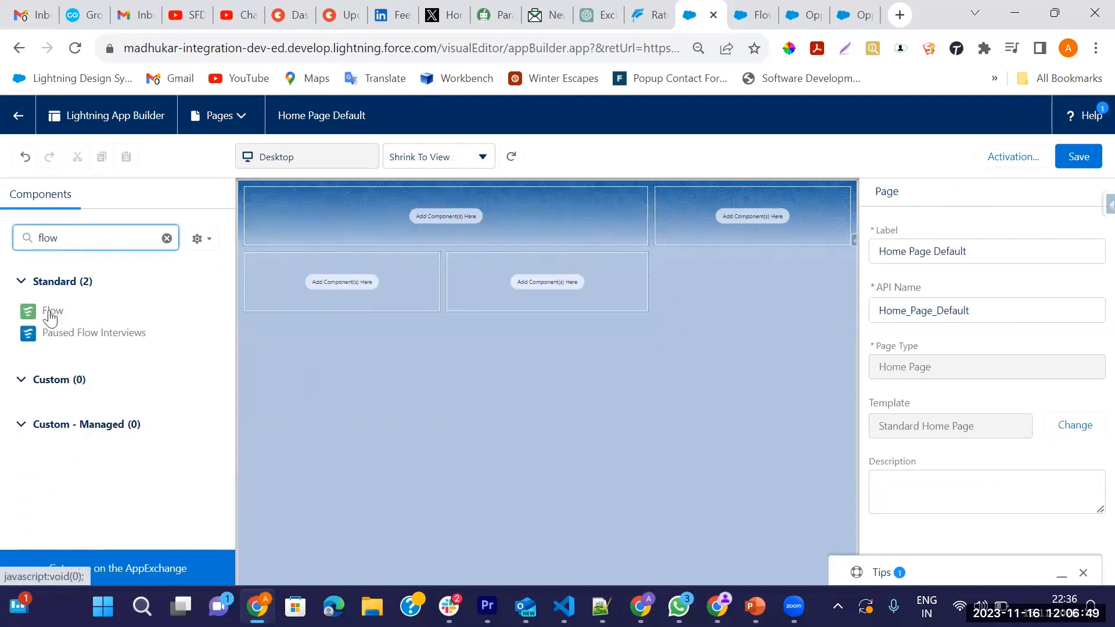
left_click_drag(51, 310, 381, 217)
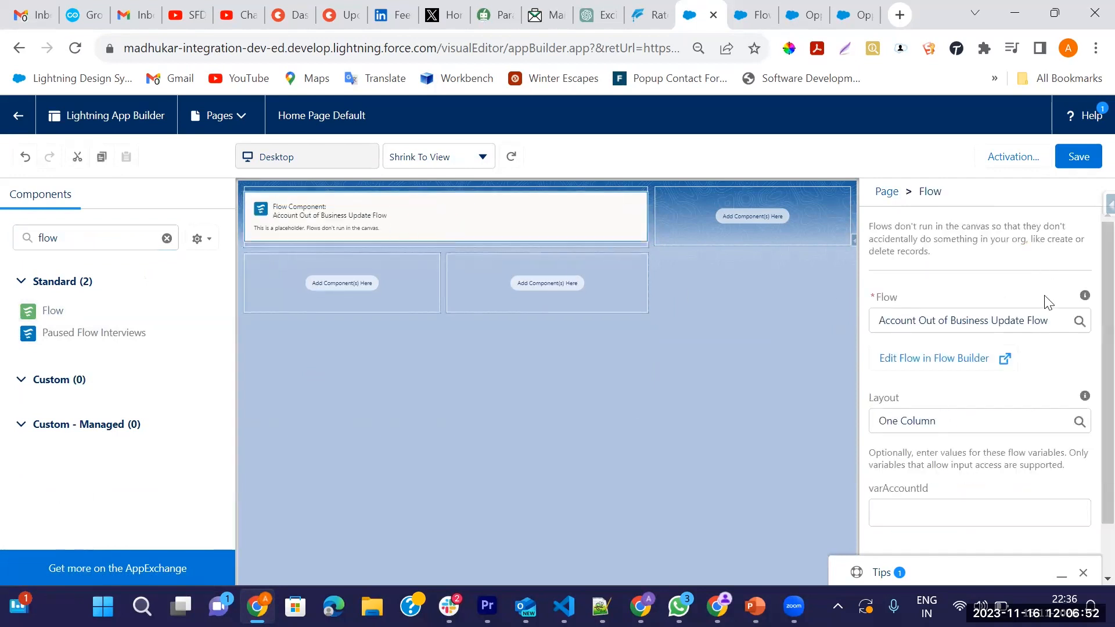
- Assign OpportunityDiscountFlow to the Flow component and save the Home page, returning to the live page
left_click(1058, 322)
key("BackSpace")
key("BackSpace")
key("BackSpace")
key("BackSpace")
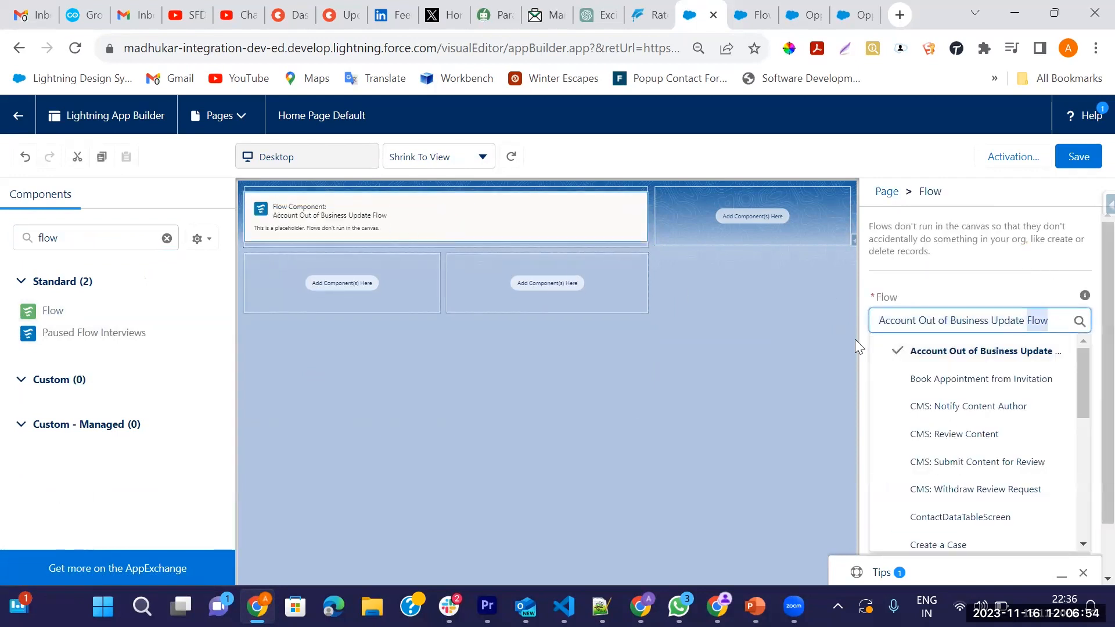
type("Op")
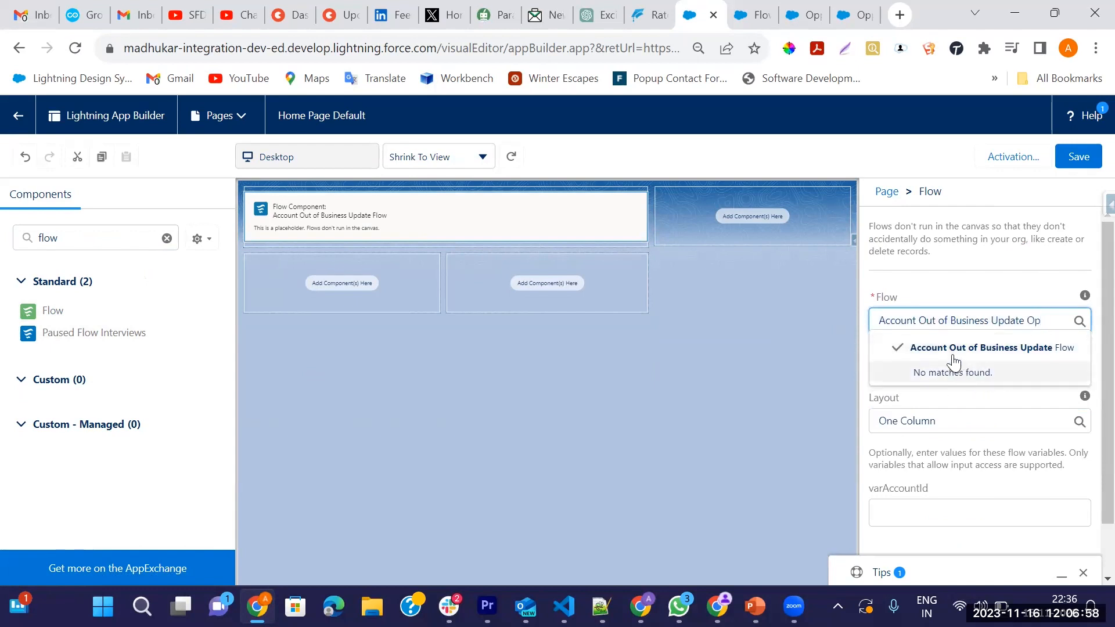
key("BackSpace")
key("BackSpace")
key("BackSpace")
key("BackSpace")
key("BackSpace")
key("BackSpace")
key("BackSpace")
key("BackSpace")
key("BackSpace")
key("BackSpace")
key("BackSpace")
key("BackSpace")
key("BackSpace")
key("BackSpace")
key("BackSpace")
key("BackSpace")
key("BackSpace")
key("BackSpace")
key("BackSpace")
key("BackSpace")
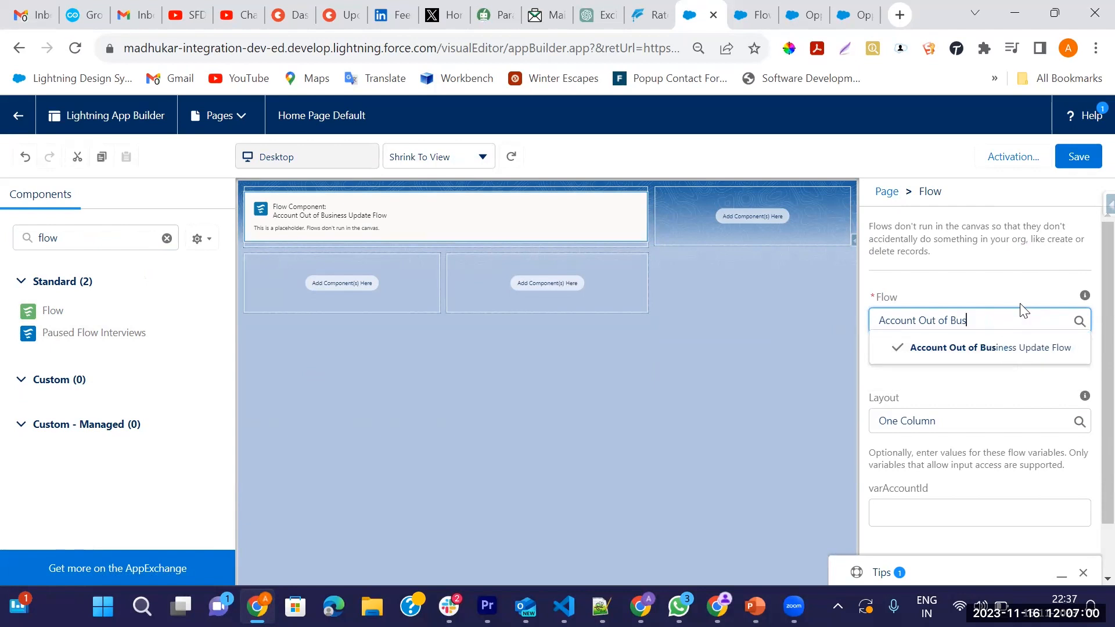
key("BackSpace")
key("BackSpace")
type("Op")
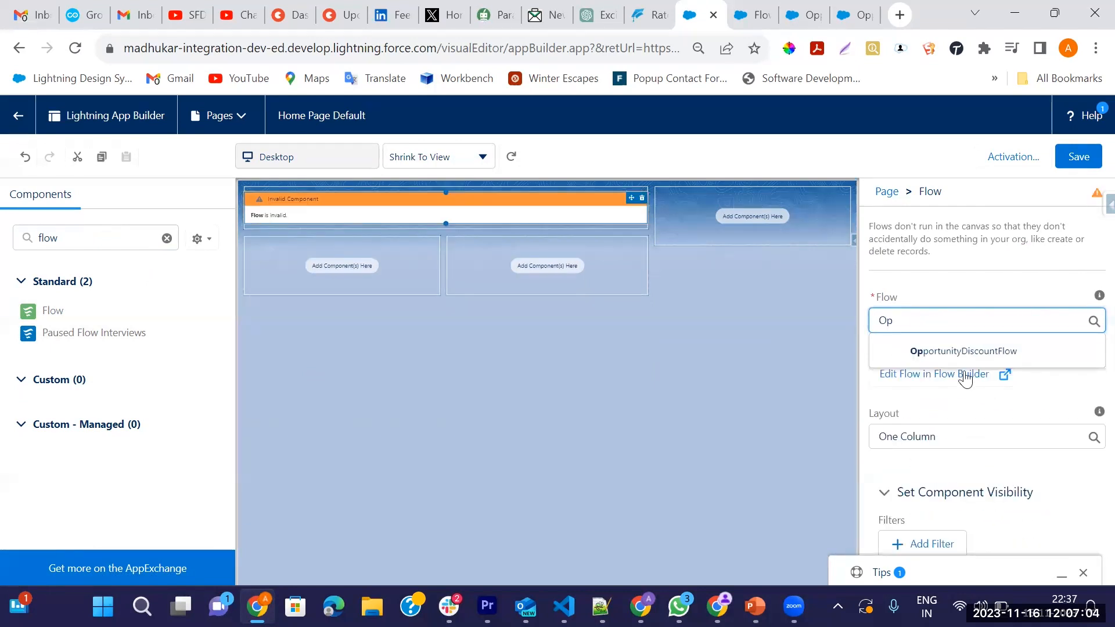
left_click(954, 354)
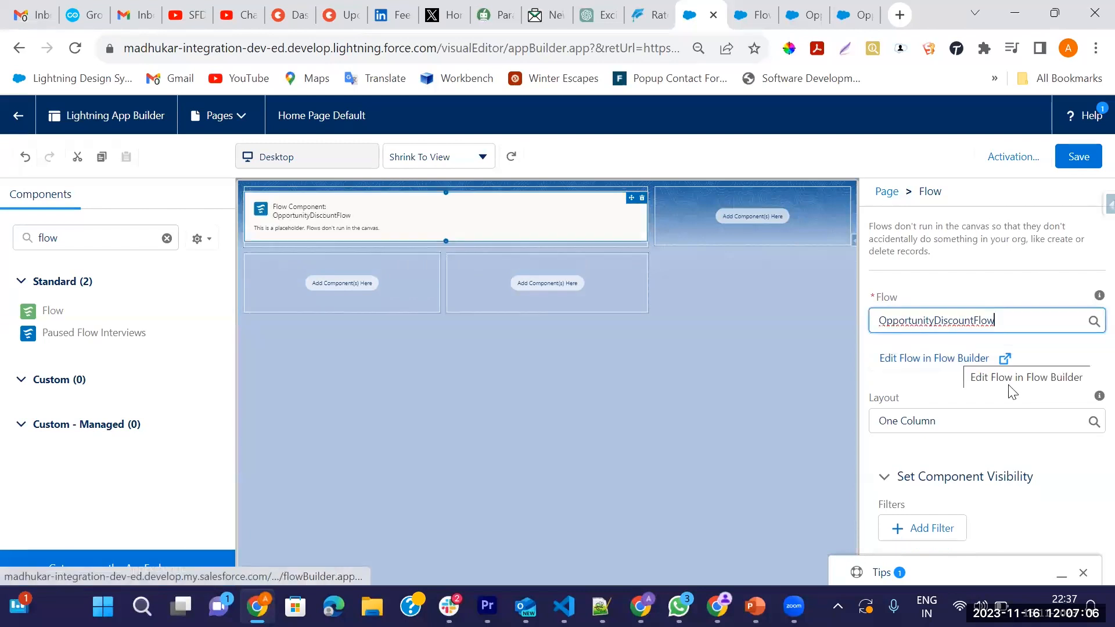
left_click(1078, 155)
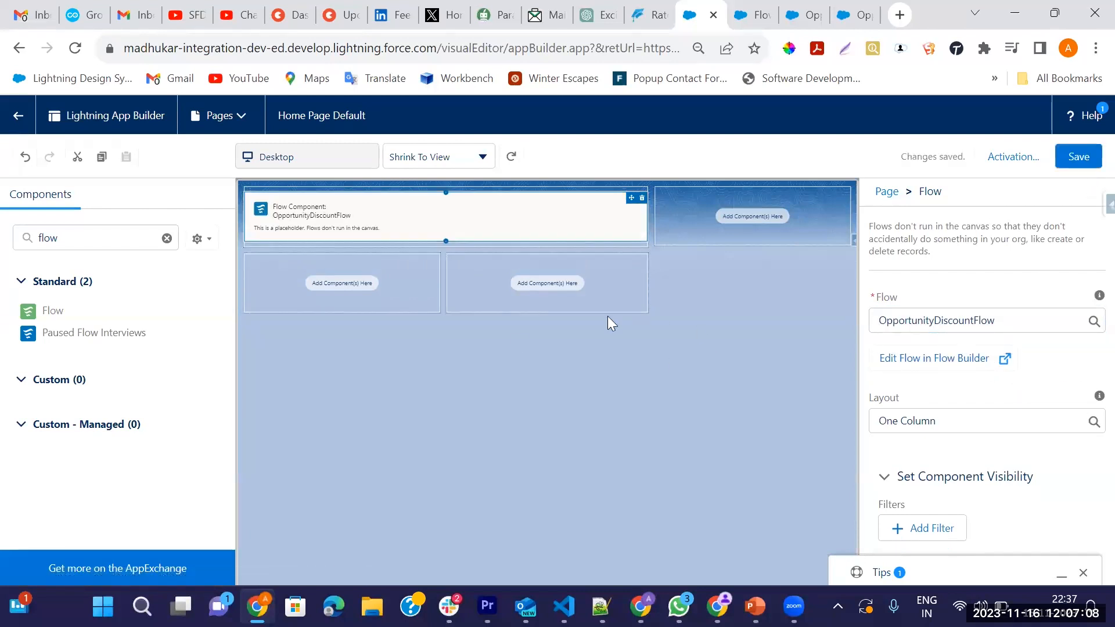
left_click(18, 115)
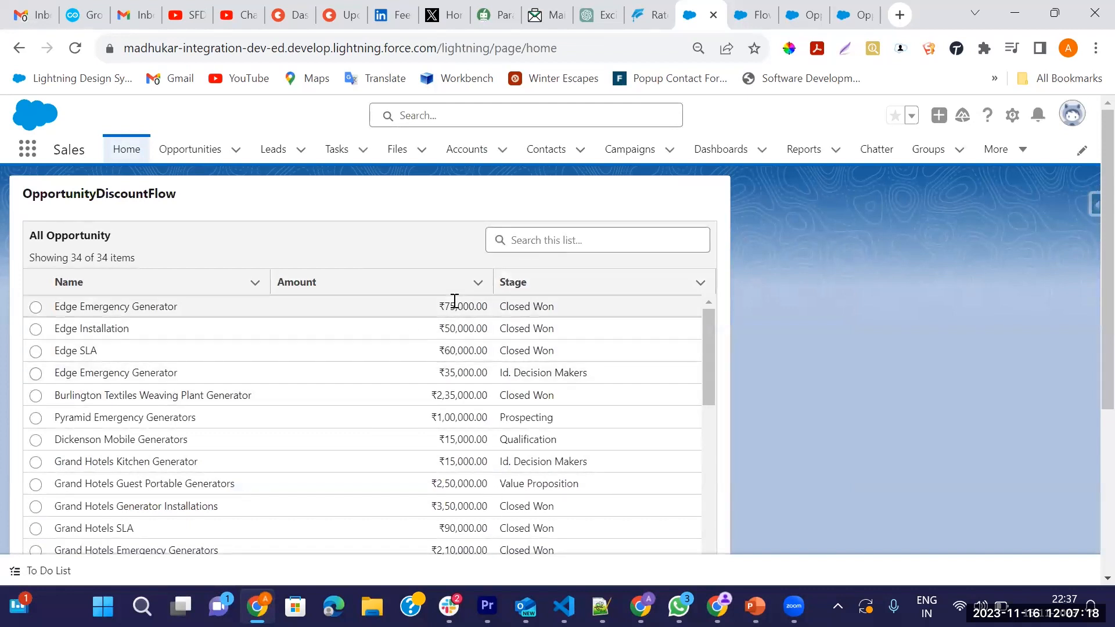
- Filter the embedded flow's All Opportunity table by "Edge", look over the discount fields and clear the search text
left_click(557, 238)
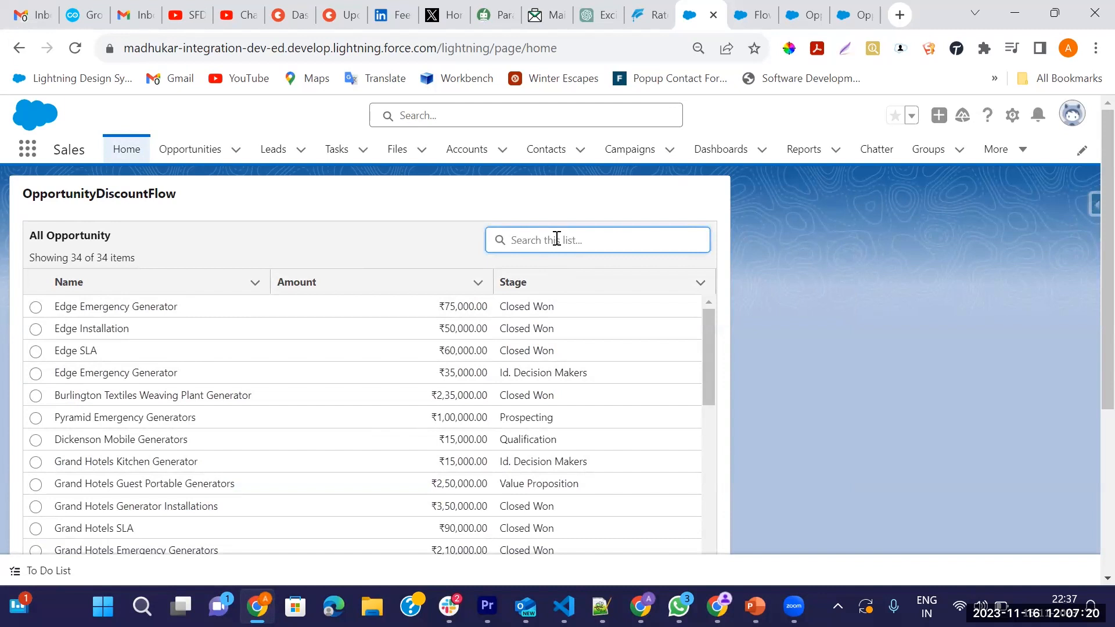
type("Edge")
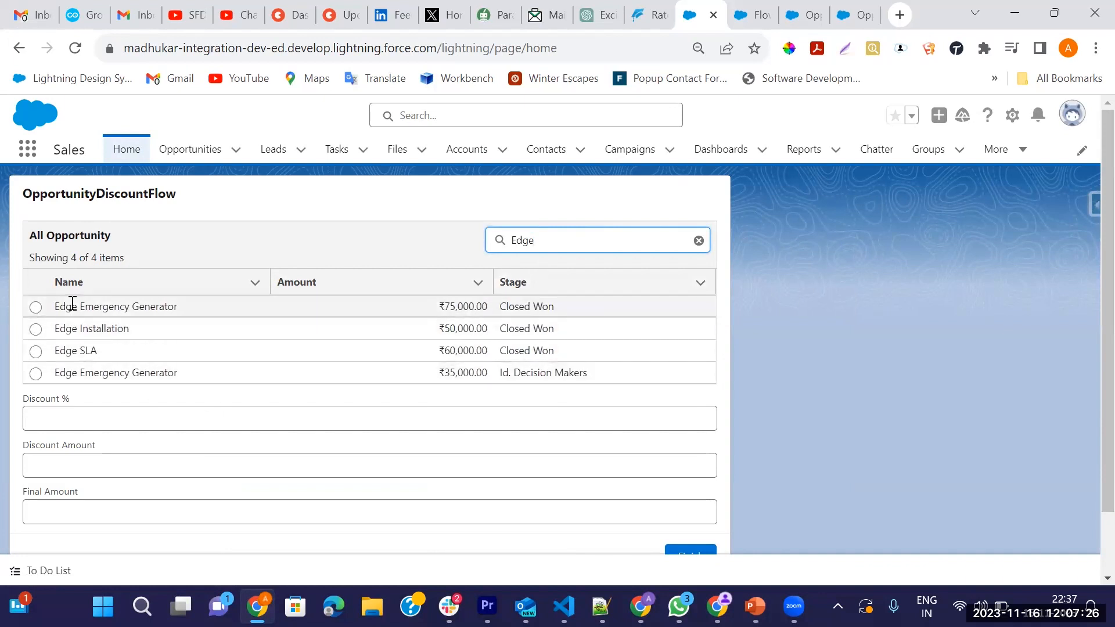
scroll(104, 286, "down", 1)
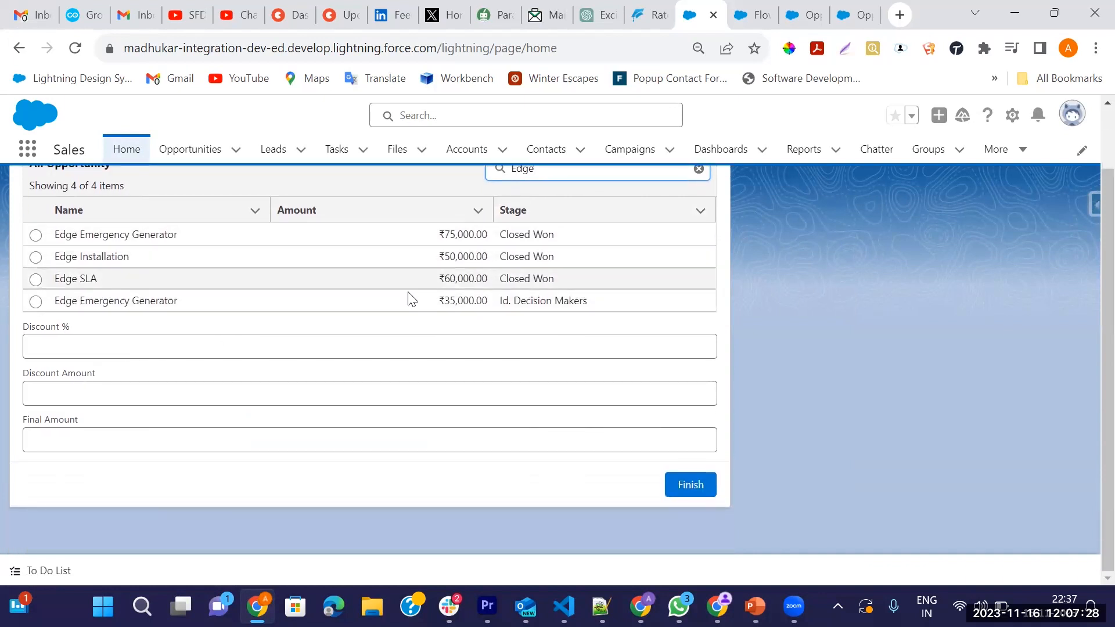
scroll(464, 284, "up", 1)
key("BackSpace")
key("BackSpace")
key("BackSpace")
key("BackSpace")
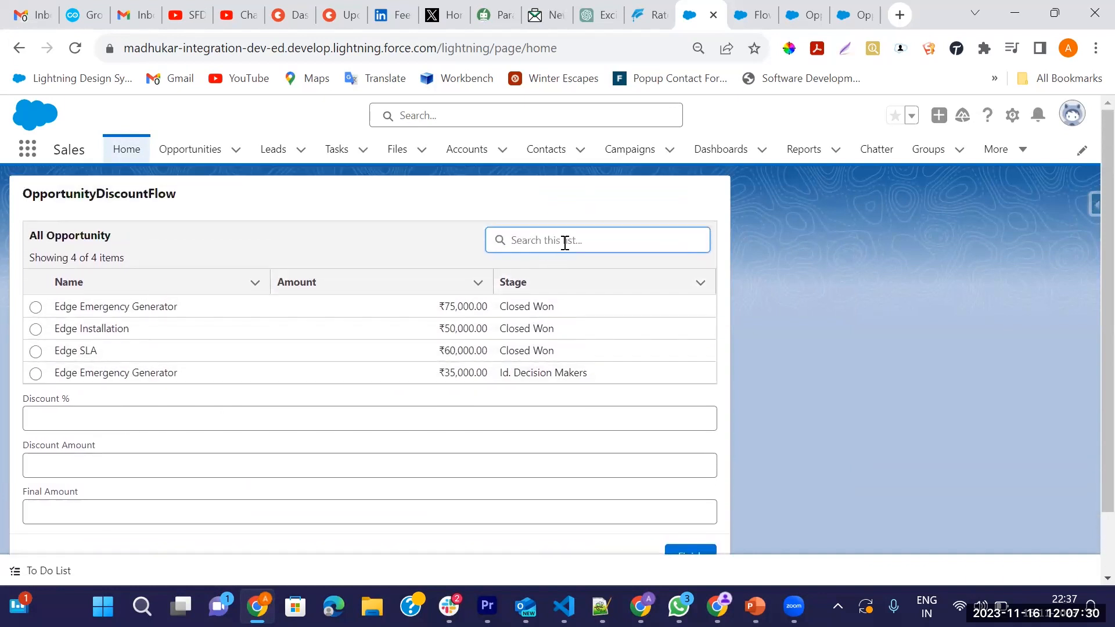
- Select the University of AZ SLA opportunity, set its Discount % to 30 and check the calculated amounts against the opportunity amount
scroll(407, 401, "down", 8)
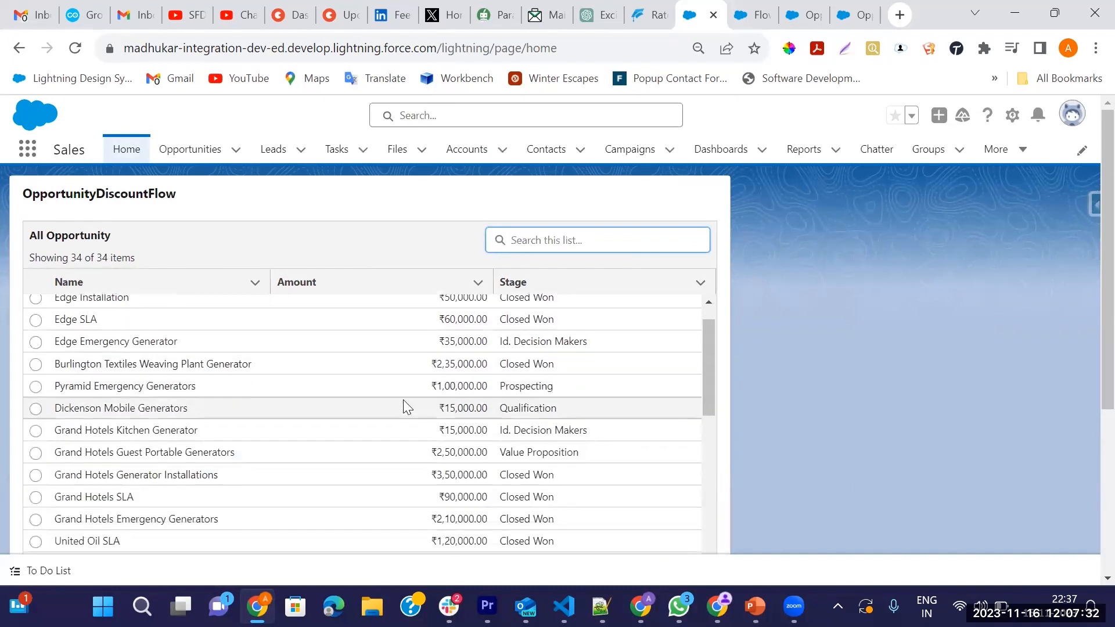
scroll(846, 379, "down", 3)
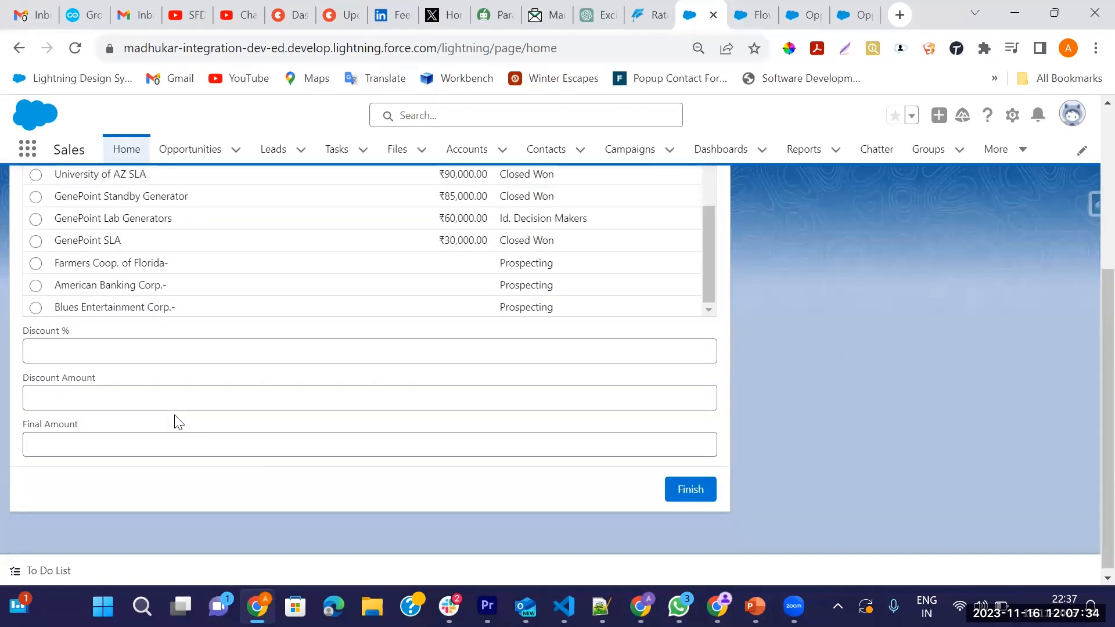
scroll(174, 423, "up", 1)
left_click(35, 262)
left_click(118, 435)
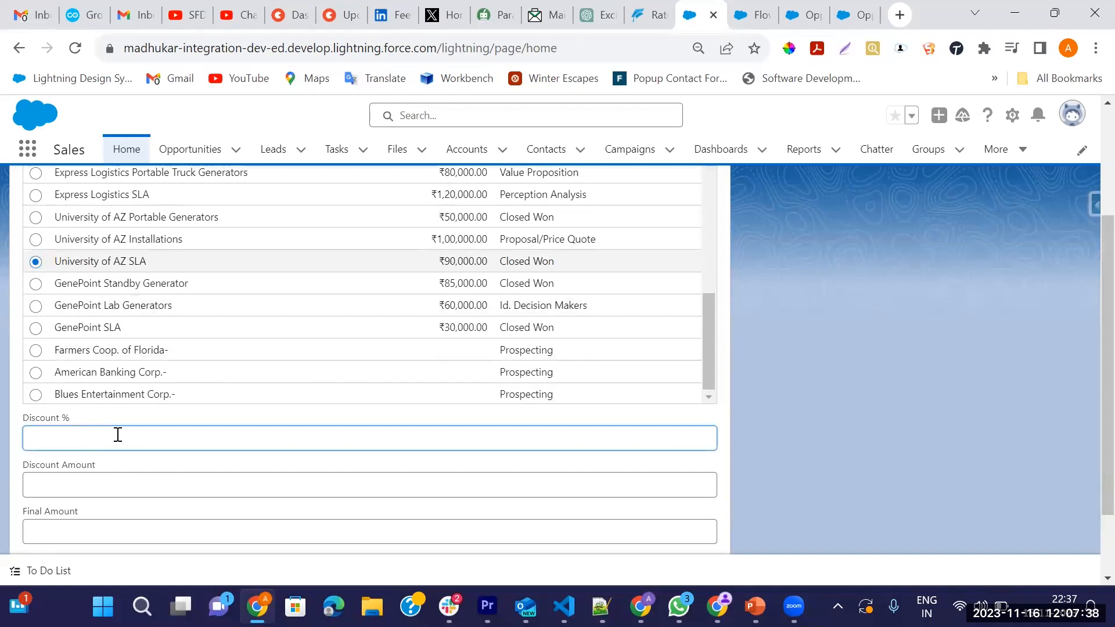
type("30")
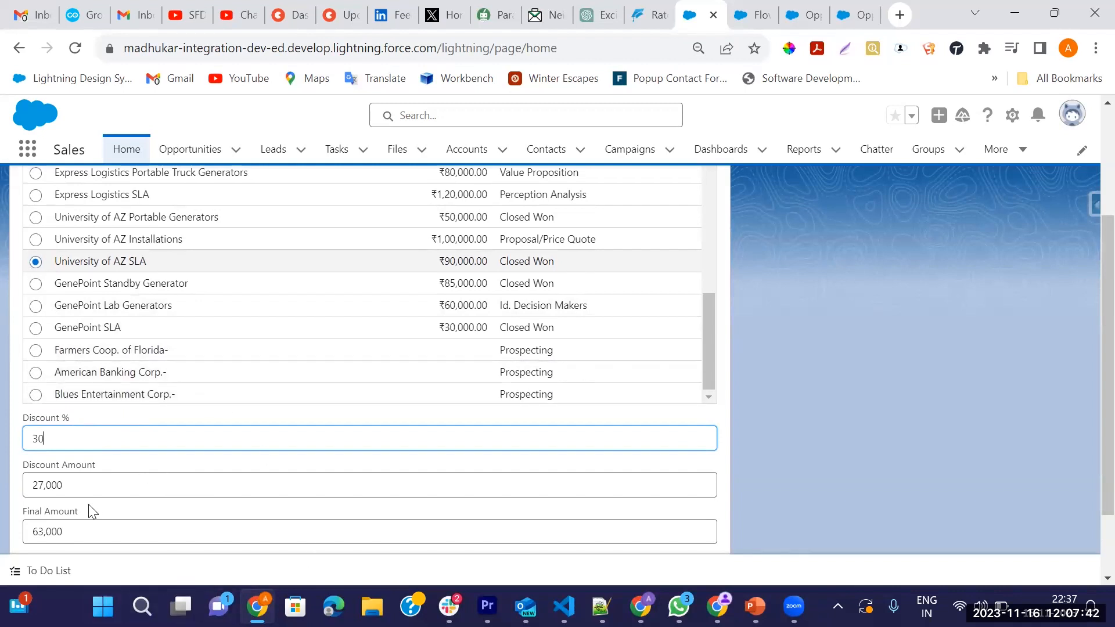
left_click(445, 263)
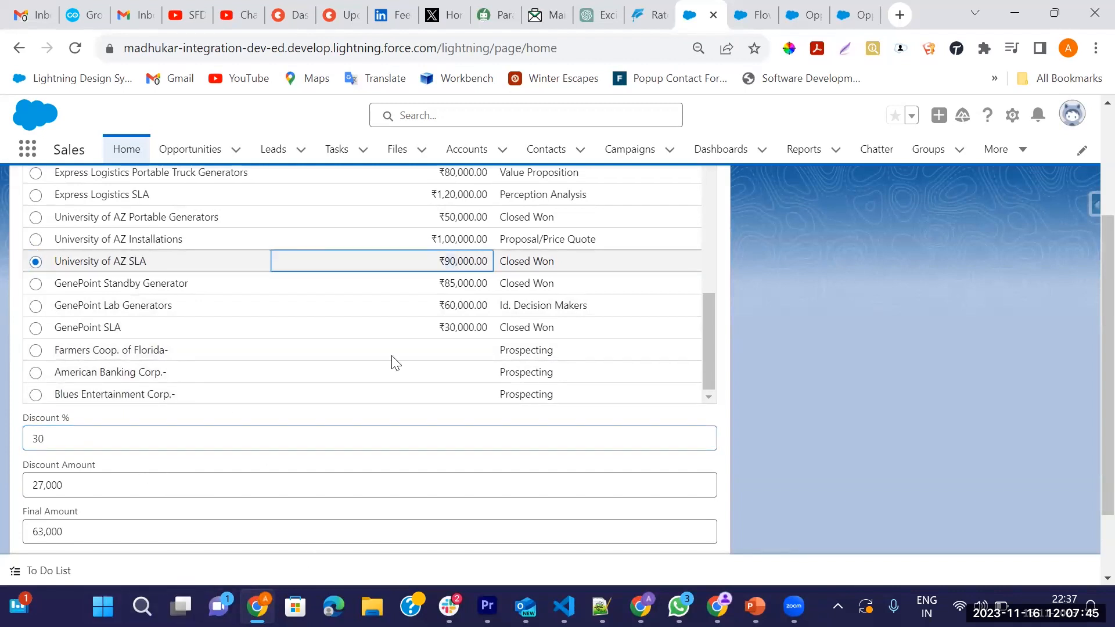
double_click(26, 485)
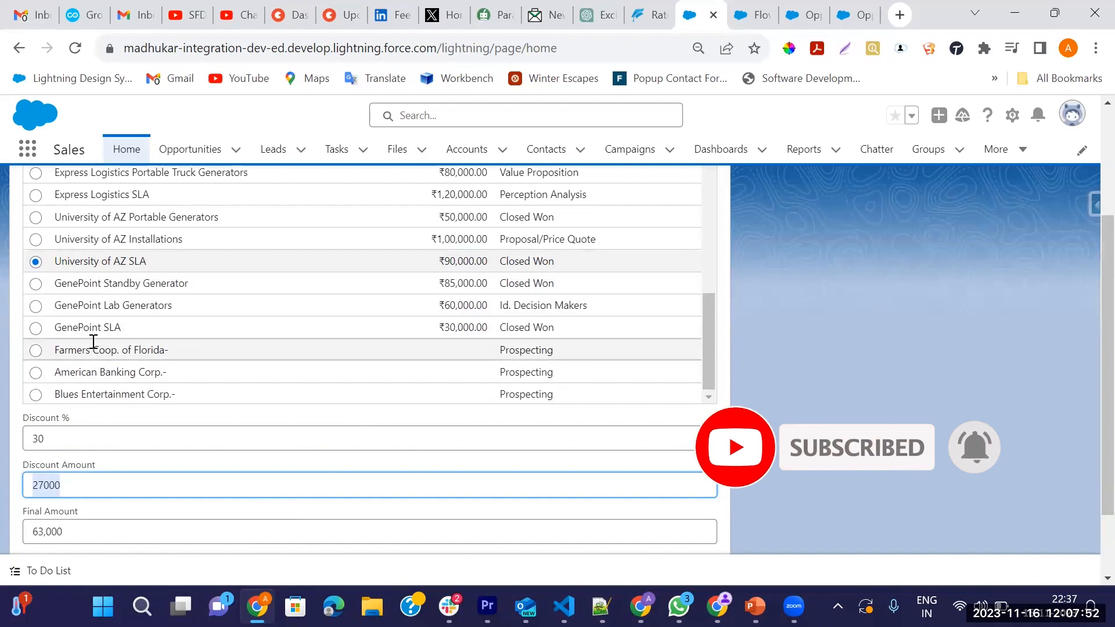
- Test the recalculation at the same discount by selecting each opportunity from GenePoint Standby Generator to Blues Entertainment Corp., ending back on GenePoint Standby Generator
left_click(36, 283)
left_click(35, 306)
left_click(36, 329)
left_click(36, 351)
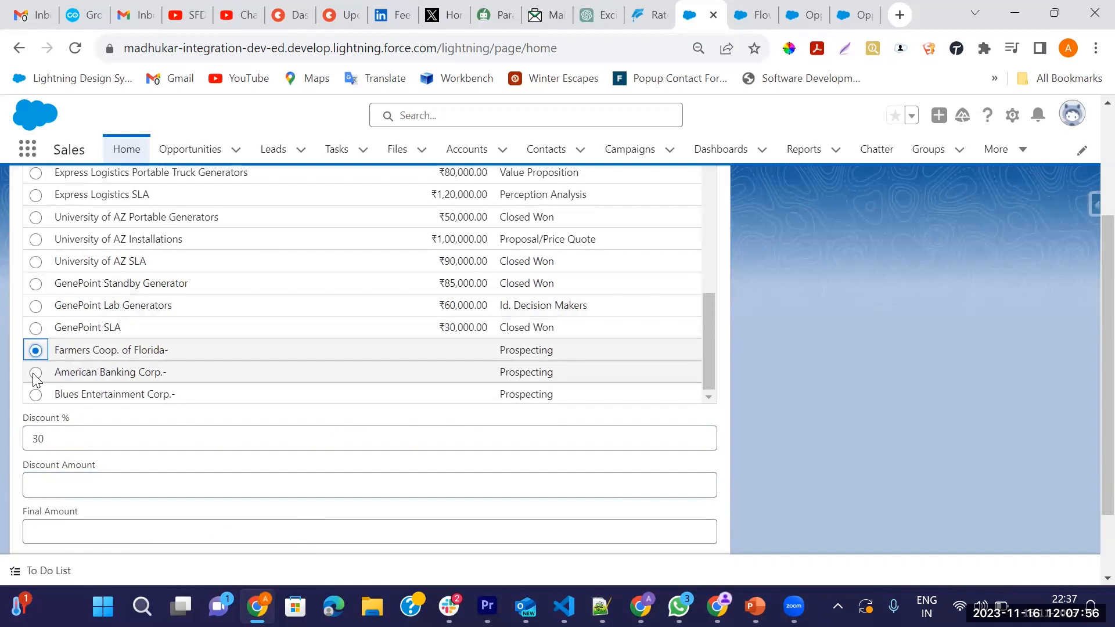
left_click(36, 372)
left_click(35, 395)
left_click(36, 283)
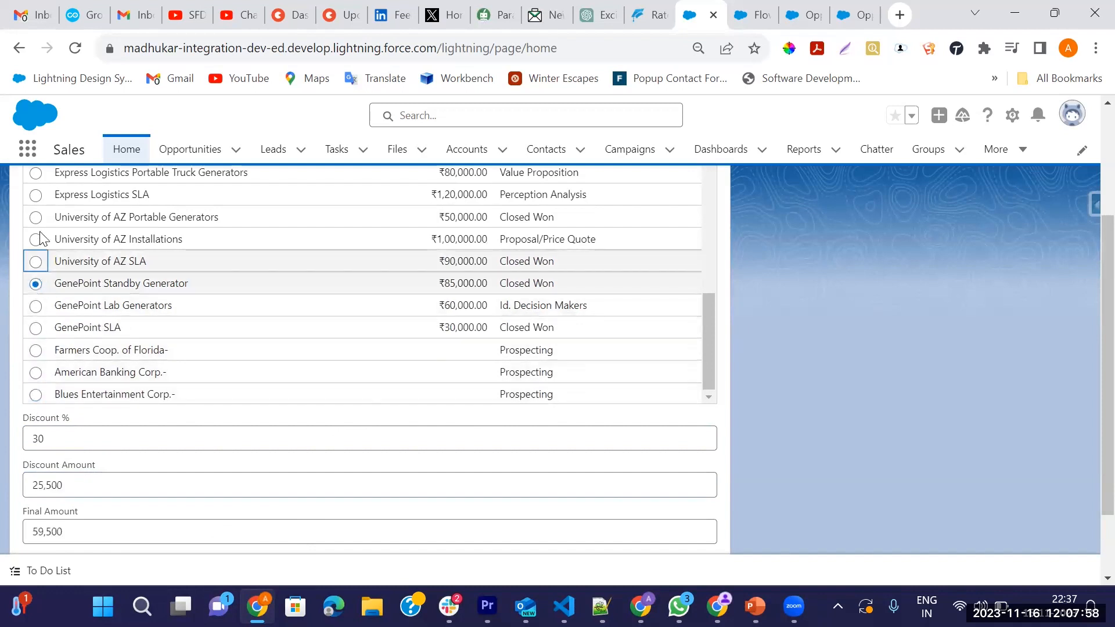
- Try further Express Logistics, University of AZ, GenePoint and United Oil opportunities, finishing with United Oil Refinery Generators selected
left_click(35, 172)
left_click(36, 217)
left_click(36, 305)
scroll(35, 261, "up", 3)
left_click(35, 235)
left_click(35, 214)
left_click(36, 191)
left_click(35, 214)
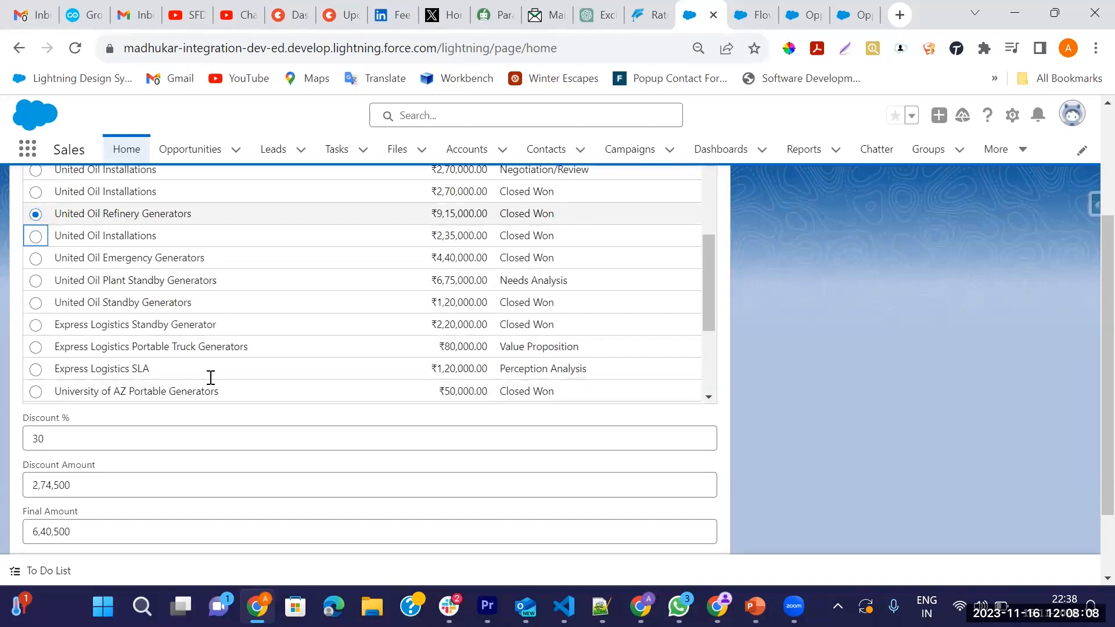
scroll(210, 374, "up", 4)
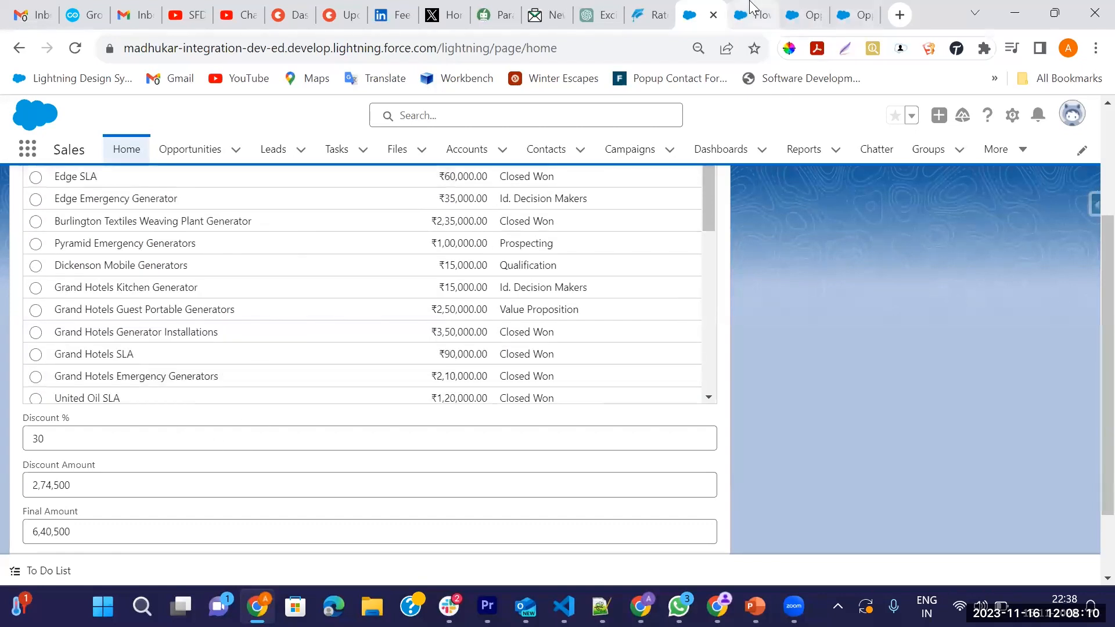
- Return to OpportunityDiscountFlow in Flow Builder, review the DiscountPageScreen element's discount fields, close it unchanged and examine the whole flow
left_click(751, 13)
left_click(804, 15)
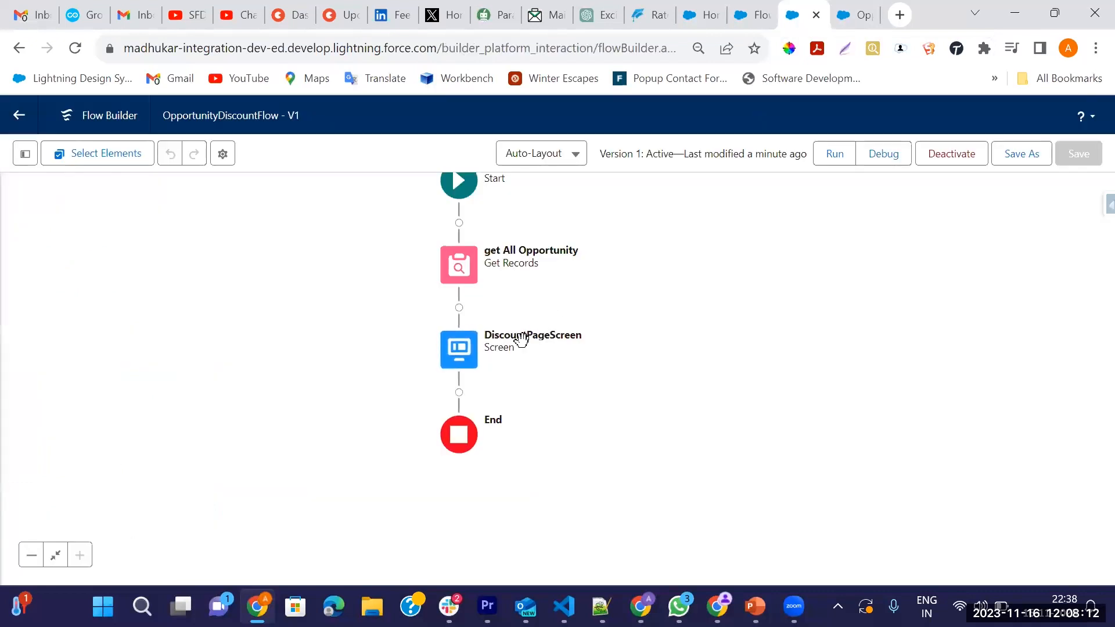
double_click(451, 353)
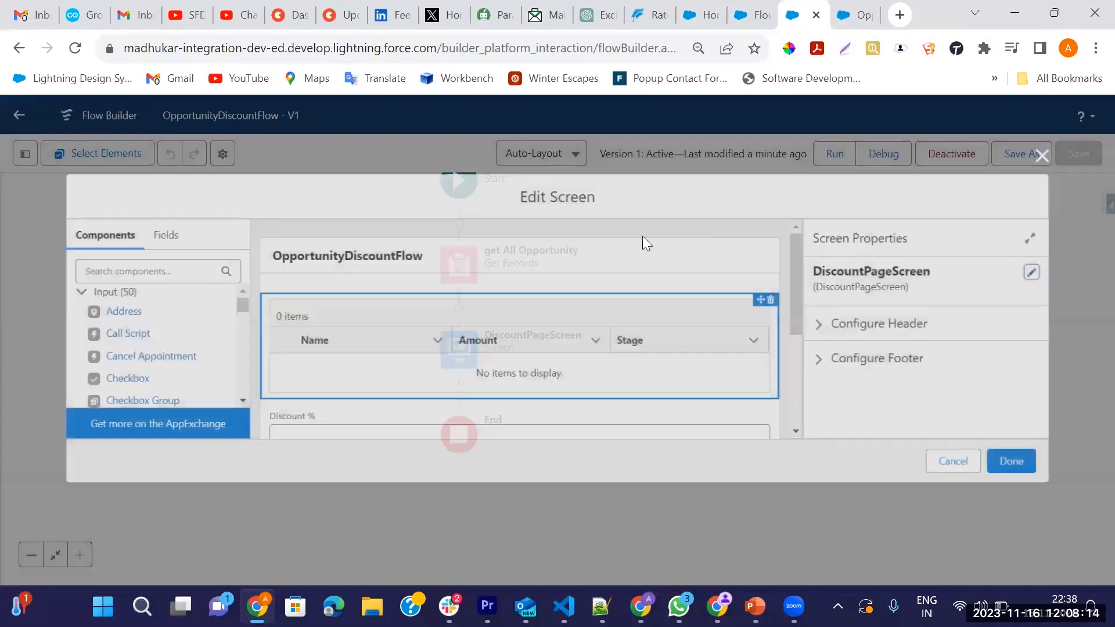
scroll(486, 422, "down", 3)
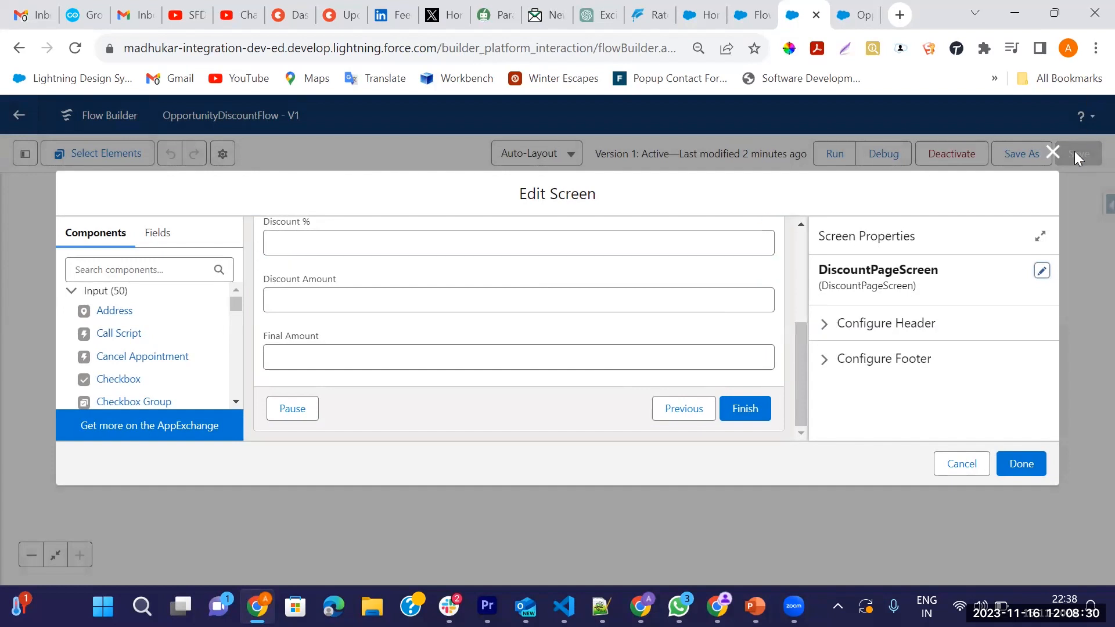
left_click(1053, 152)
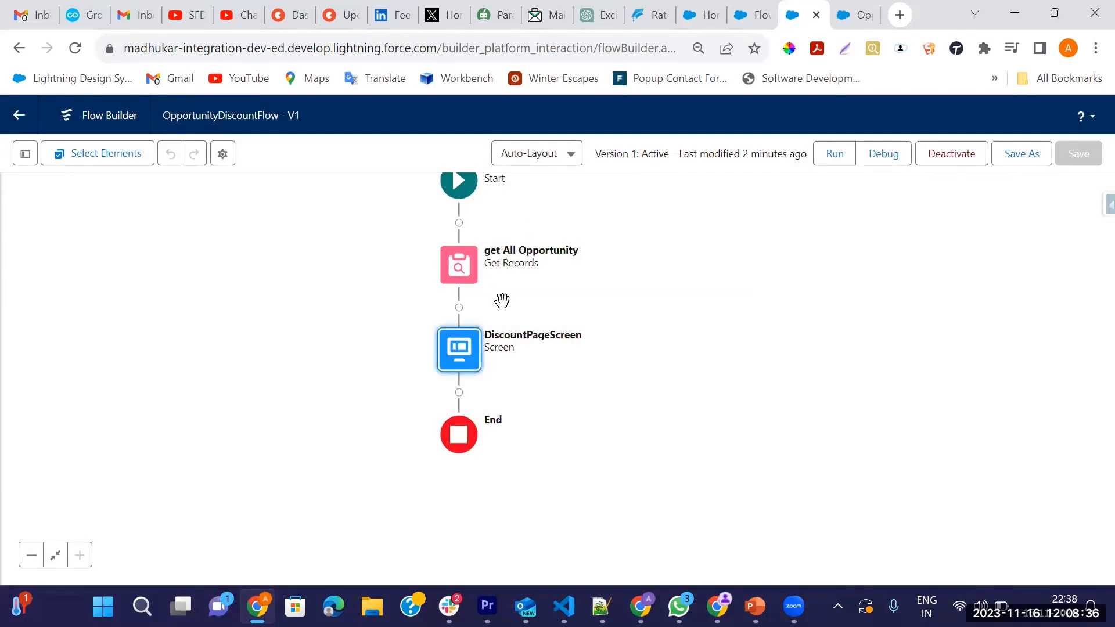
left_click_drag(587, 219, 587, 279)
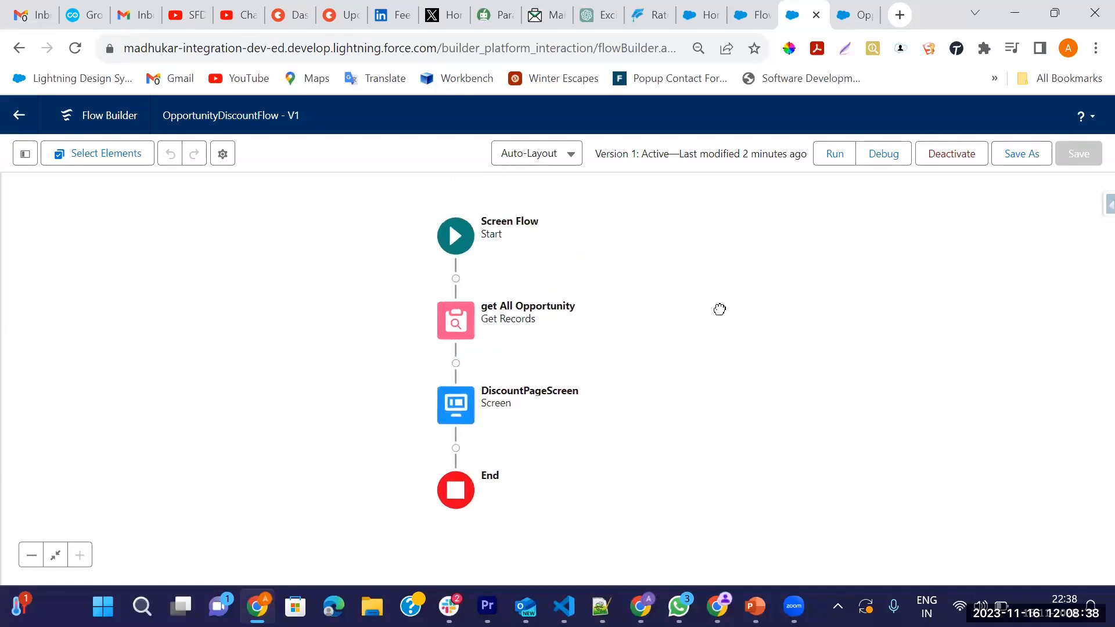
left_click_drag(719, 309, 646, 307)
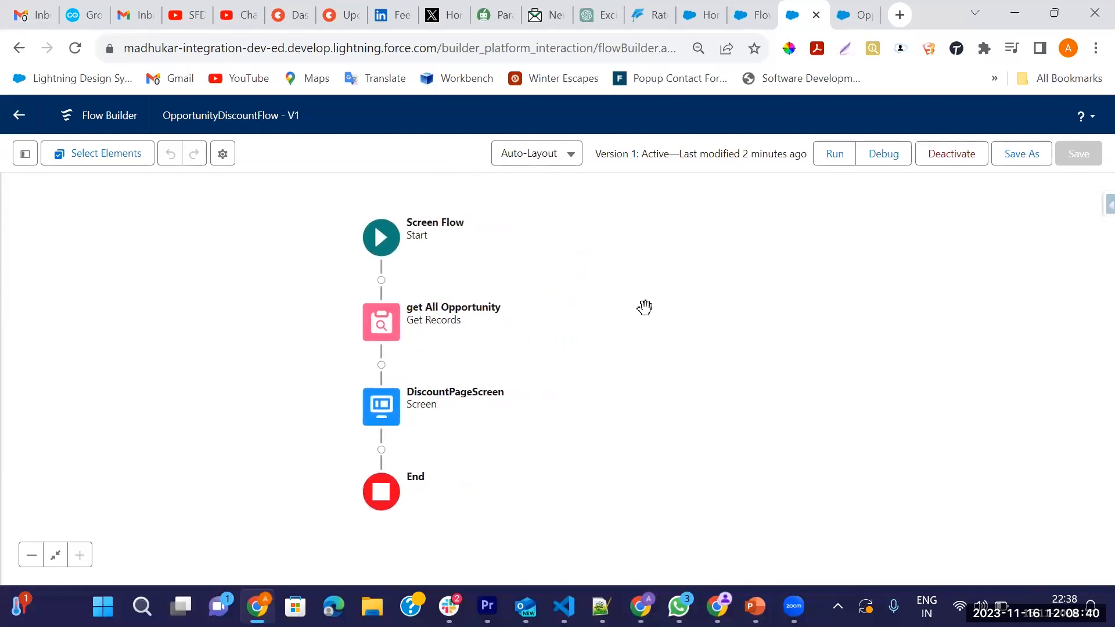